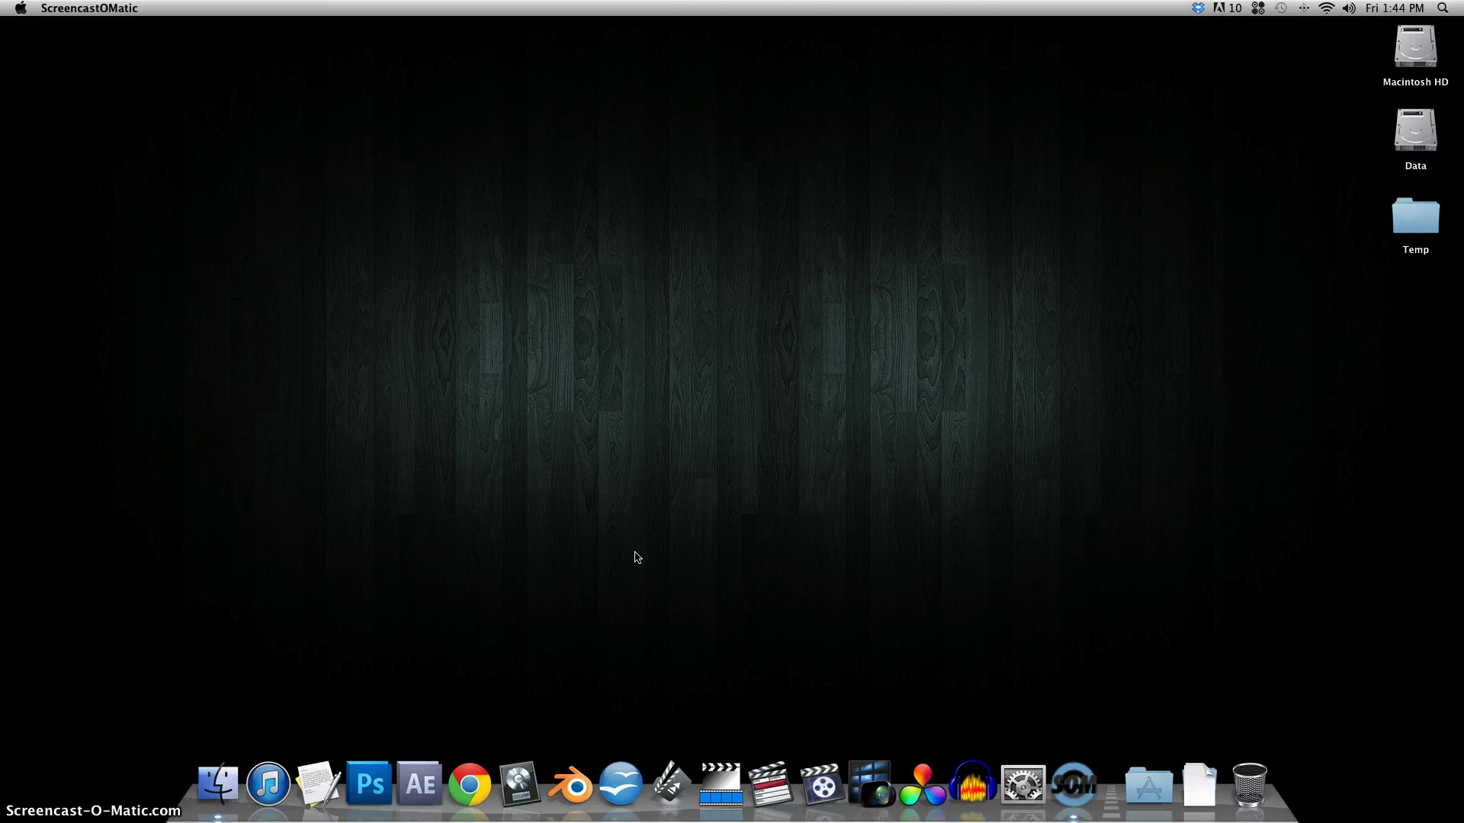
# Launch Blender, dismiss the splash screen, and select the cube, lamp and camera in turn
pyautogui.click(577, 784)
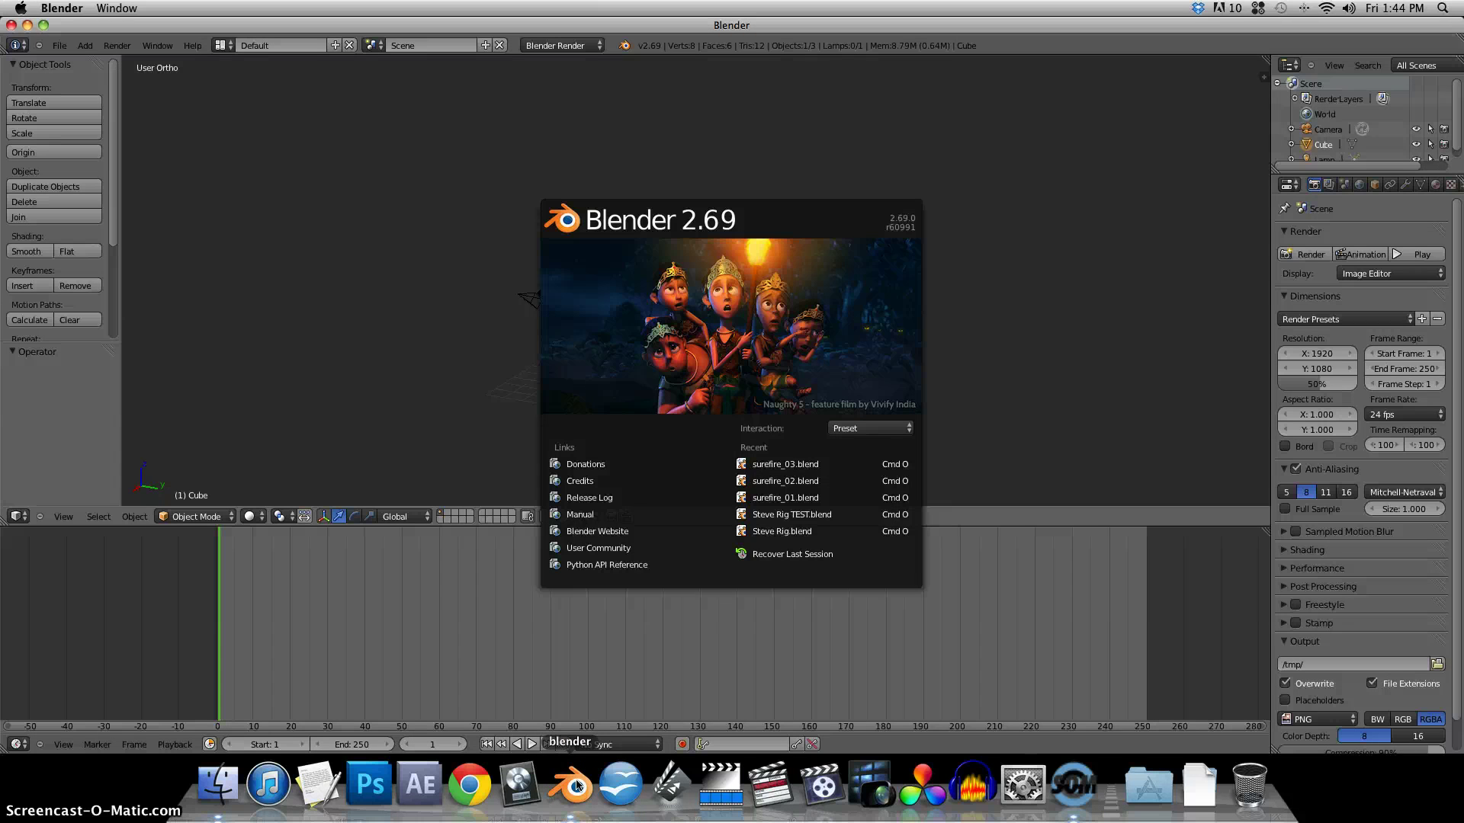
pyautogui.click(825, 269)
pyautogui.rightClick(651, 397)
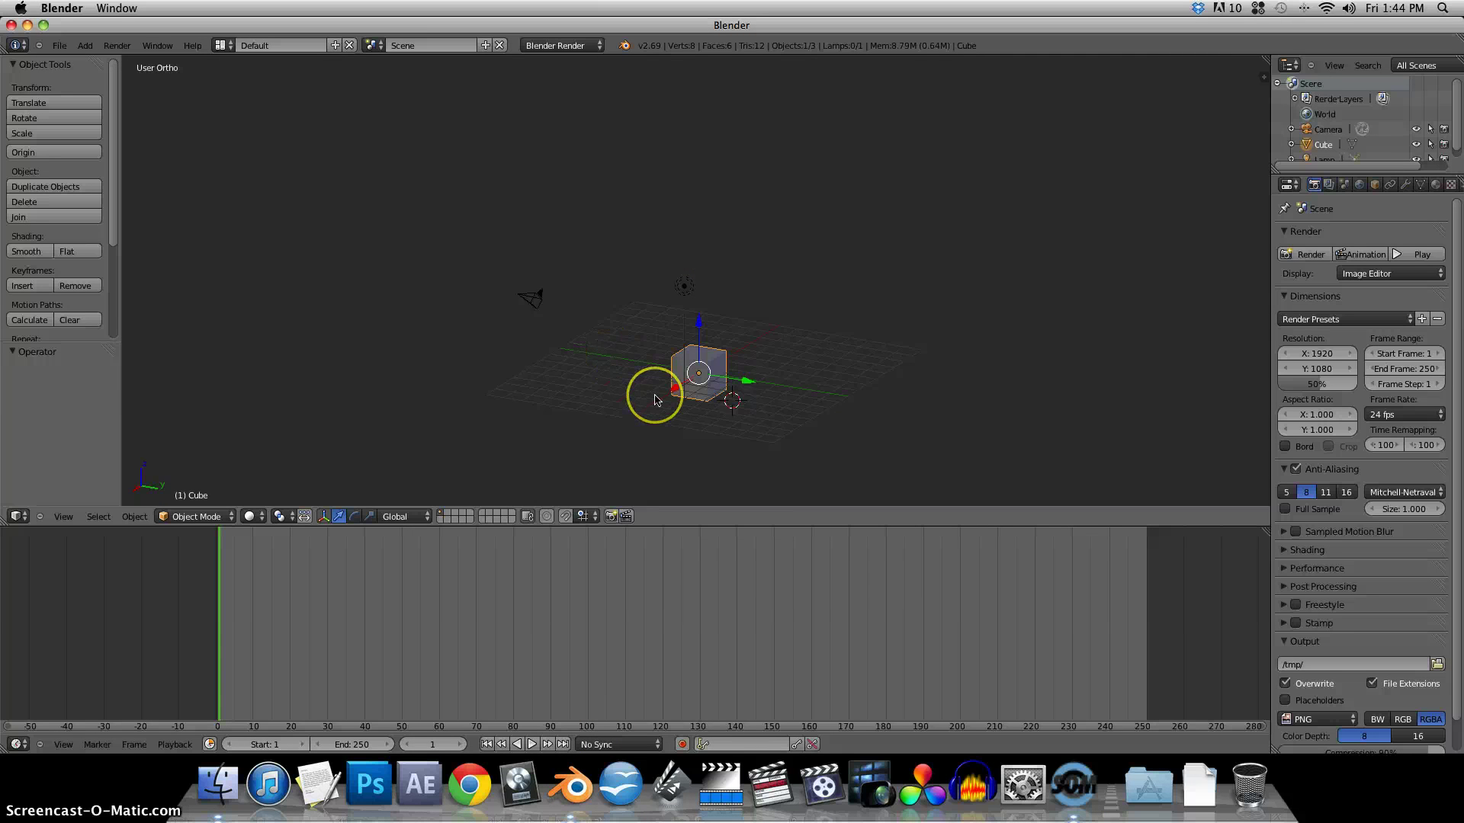
pyautogui.rightClick(698, 371)
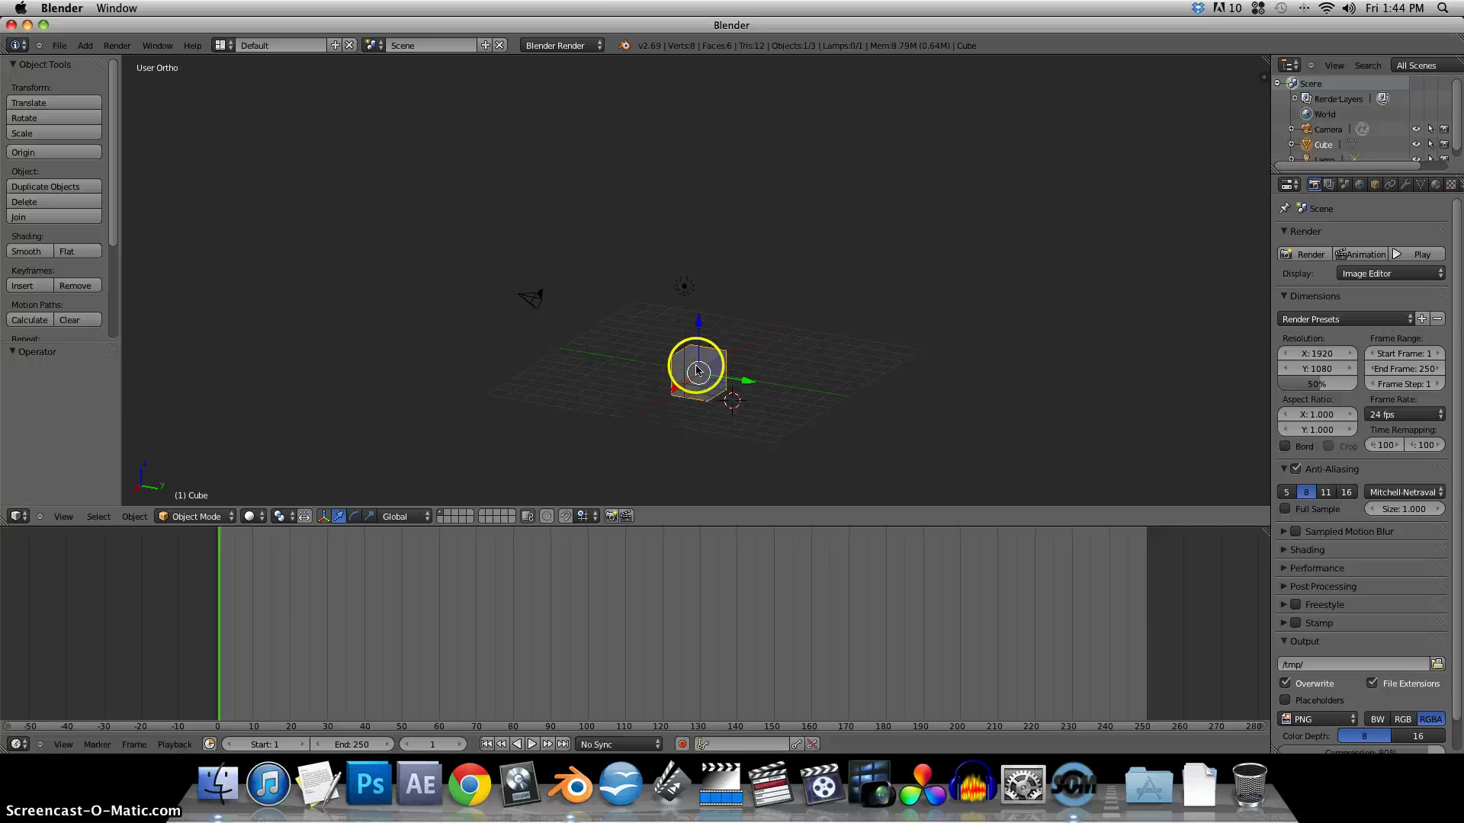
pyautogui.rightClick(685, 288)
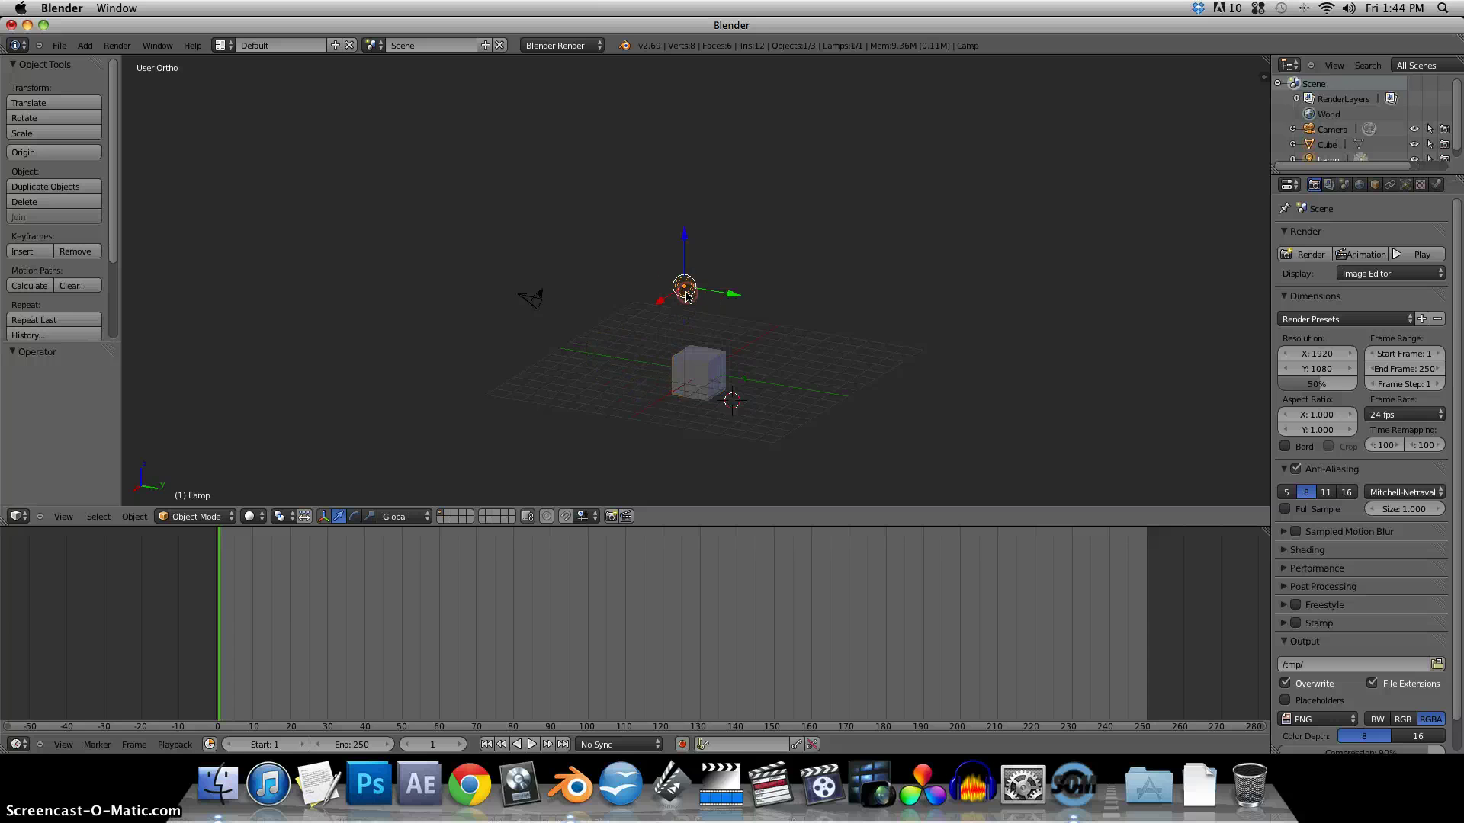
pyautogui.rightClick(541, 306)
# Reselect the objects, ending on the default cube, and call up its delete confirmation
pyautogui.rightClick(709, 356)
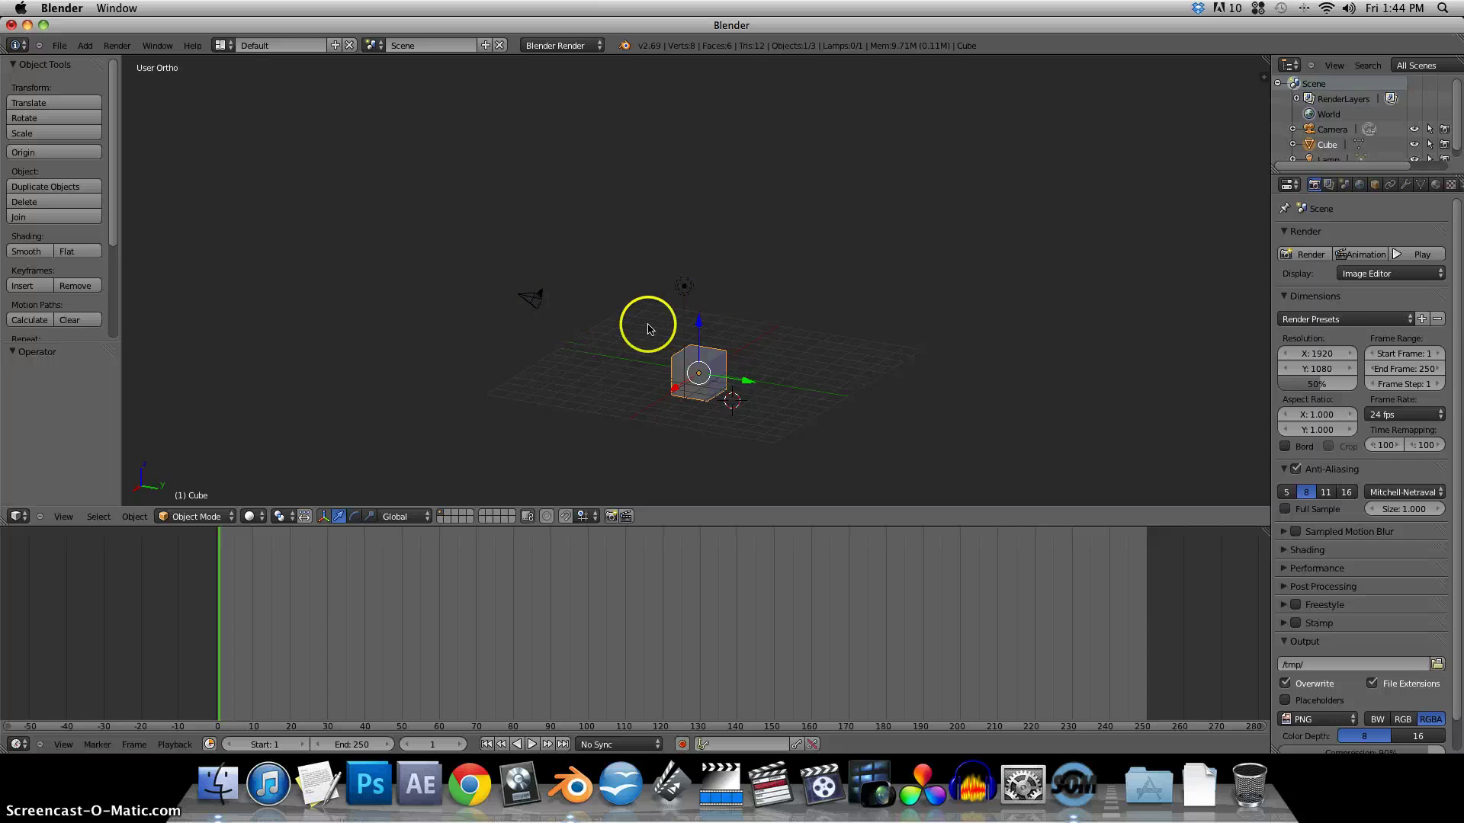
pyautogui.rightClick(686, 288)
pyautogui.rightClick(538, 304)
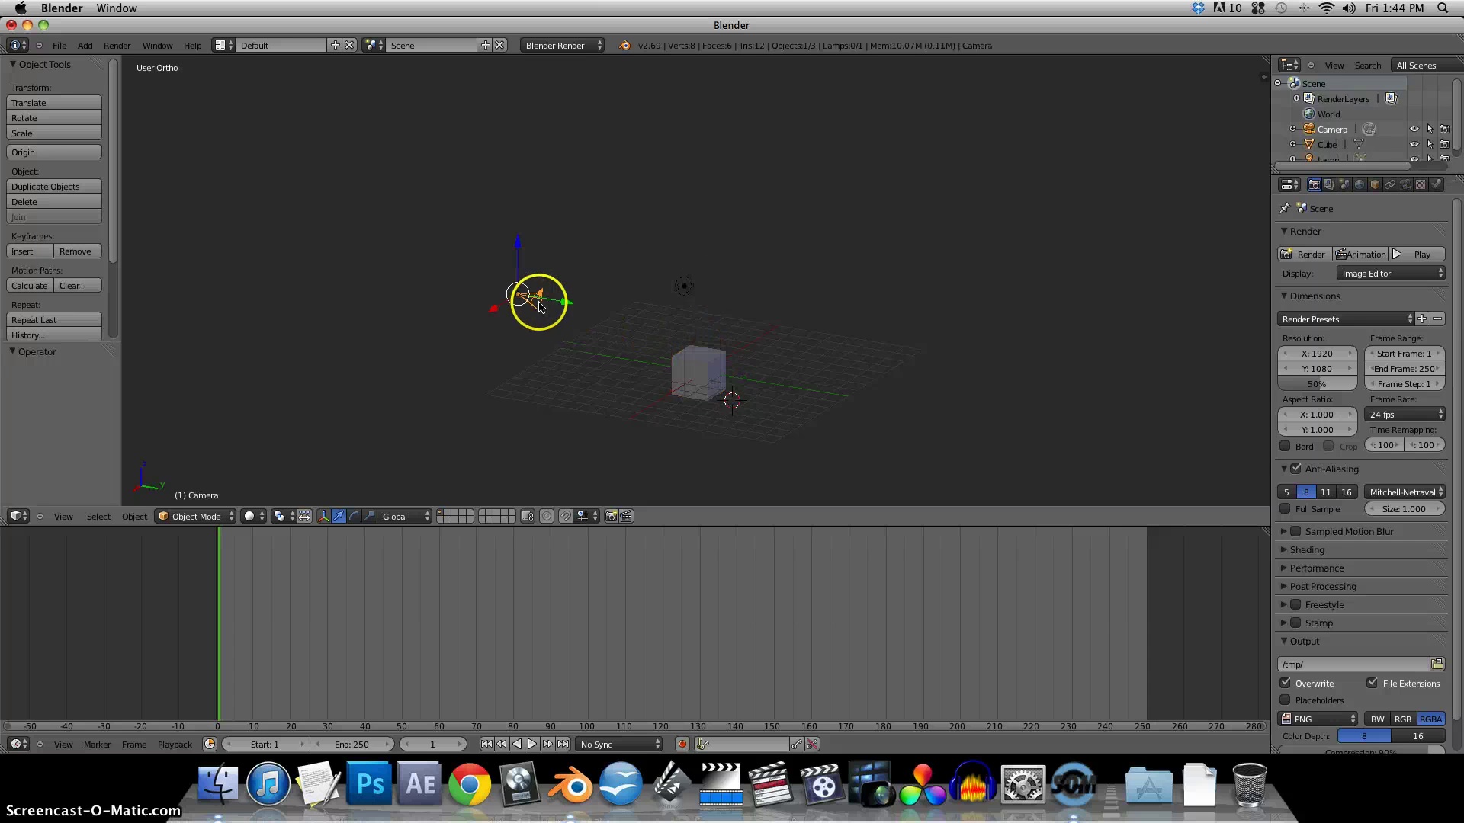
pyautogui.rightClick(664, 385)
pyautogui.rightClick(694, 375)
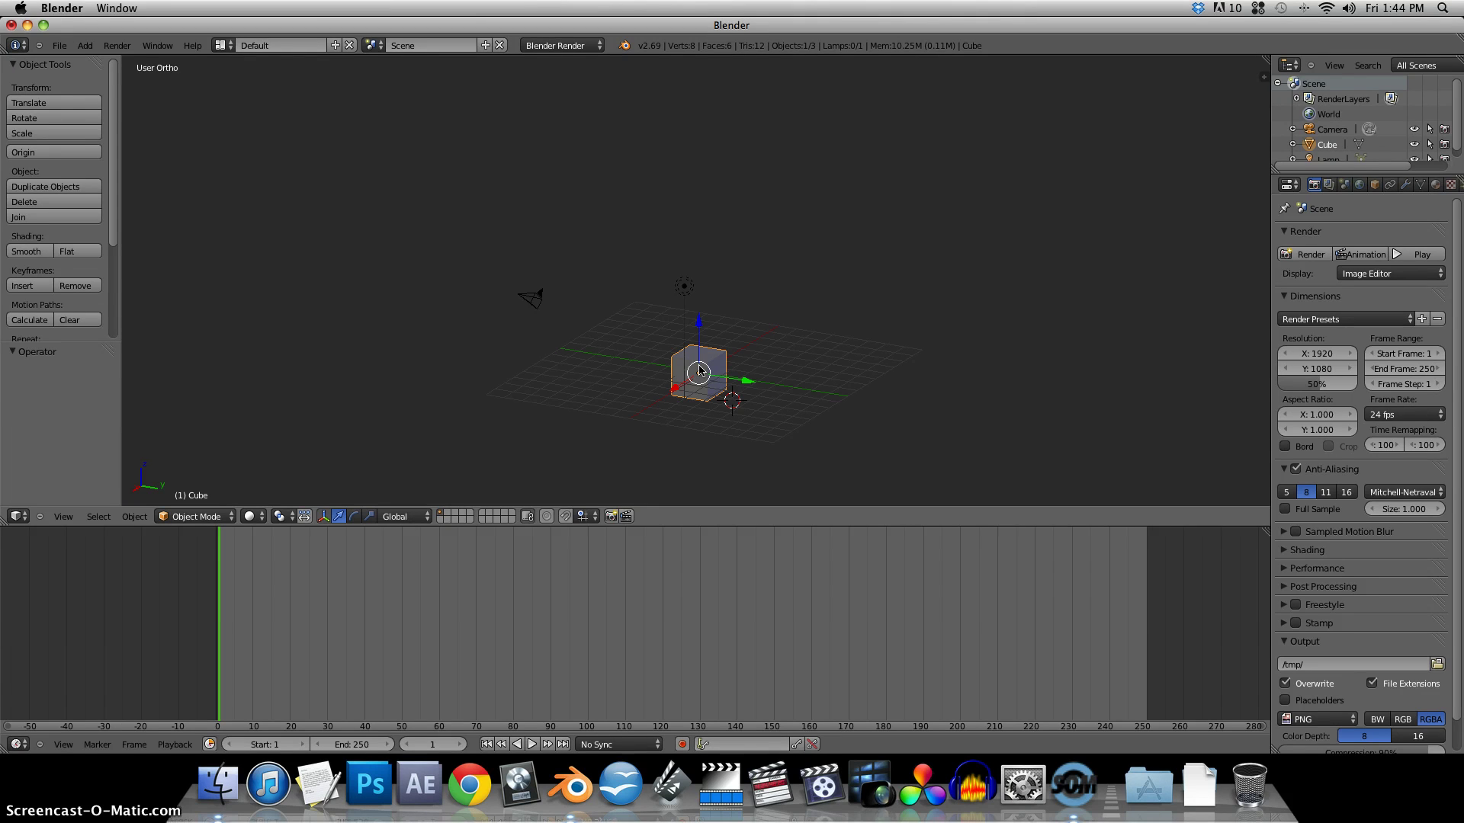
pyautogui.press('x')
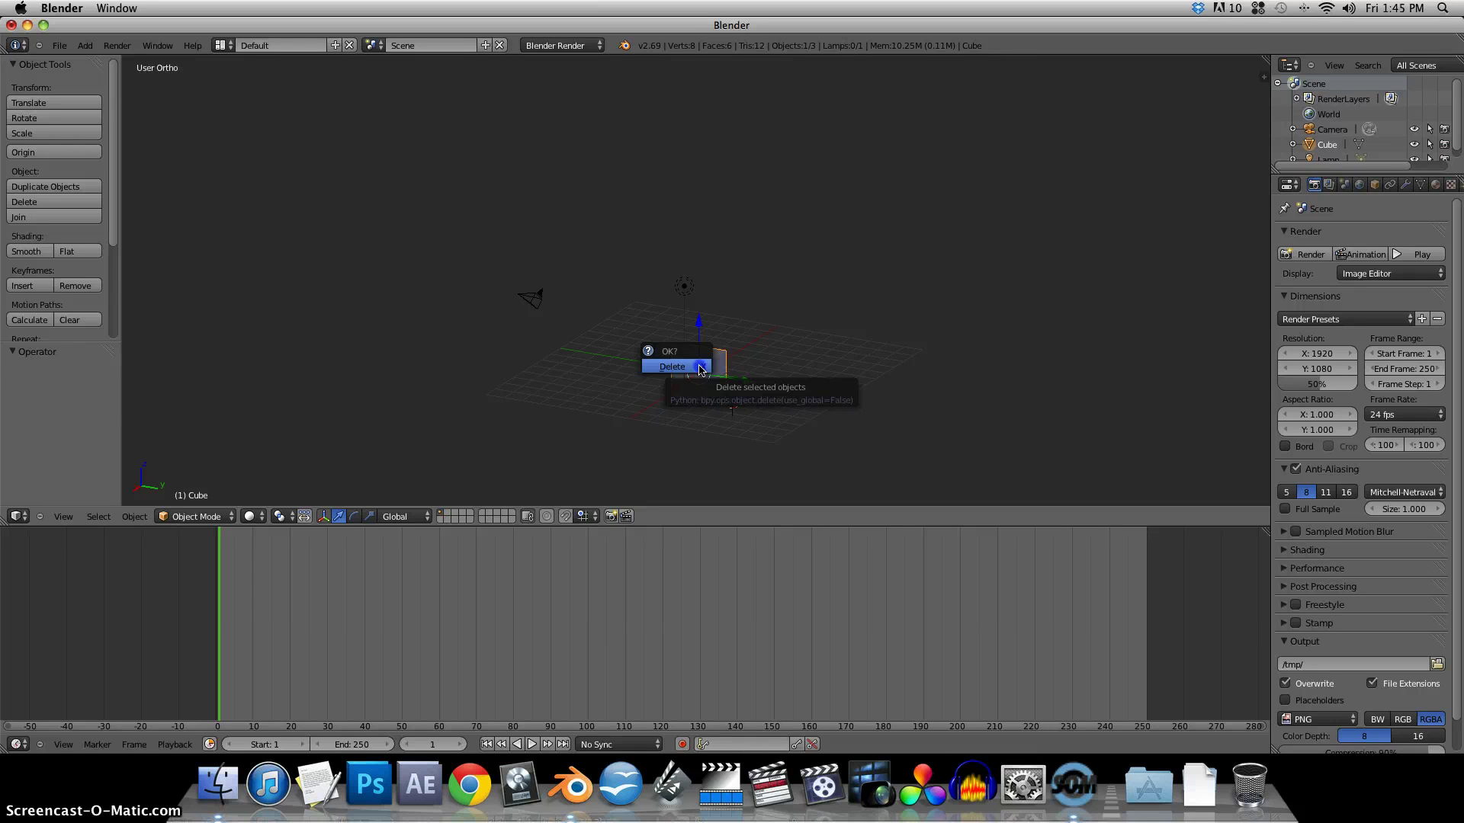
# Confirm deleting the cube, then select and delete the lamp
pyautogui.click(700, 368)
pyautogui.rightClick(686, 289)
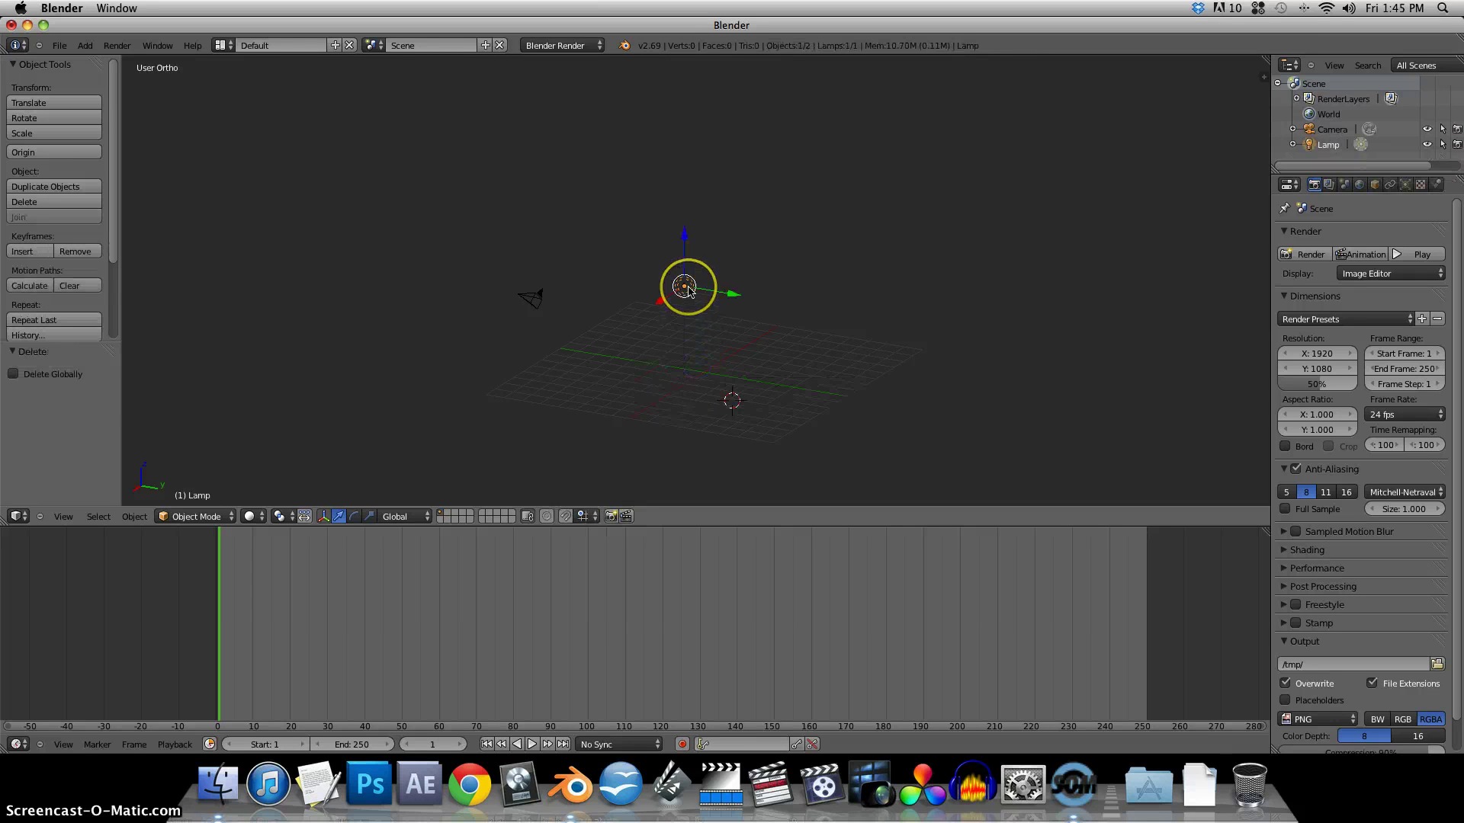
pyautogui.press('x')
pyautogui.click(687, 289)
# Select and delete the camera, then refocus the Blender window
pyautogui.rightClick(532, 303)
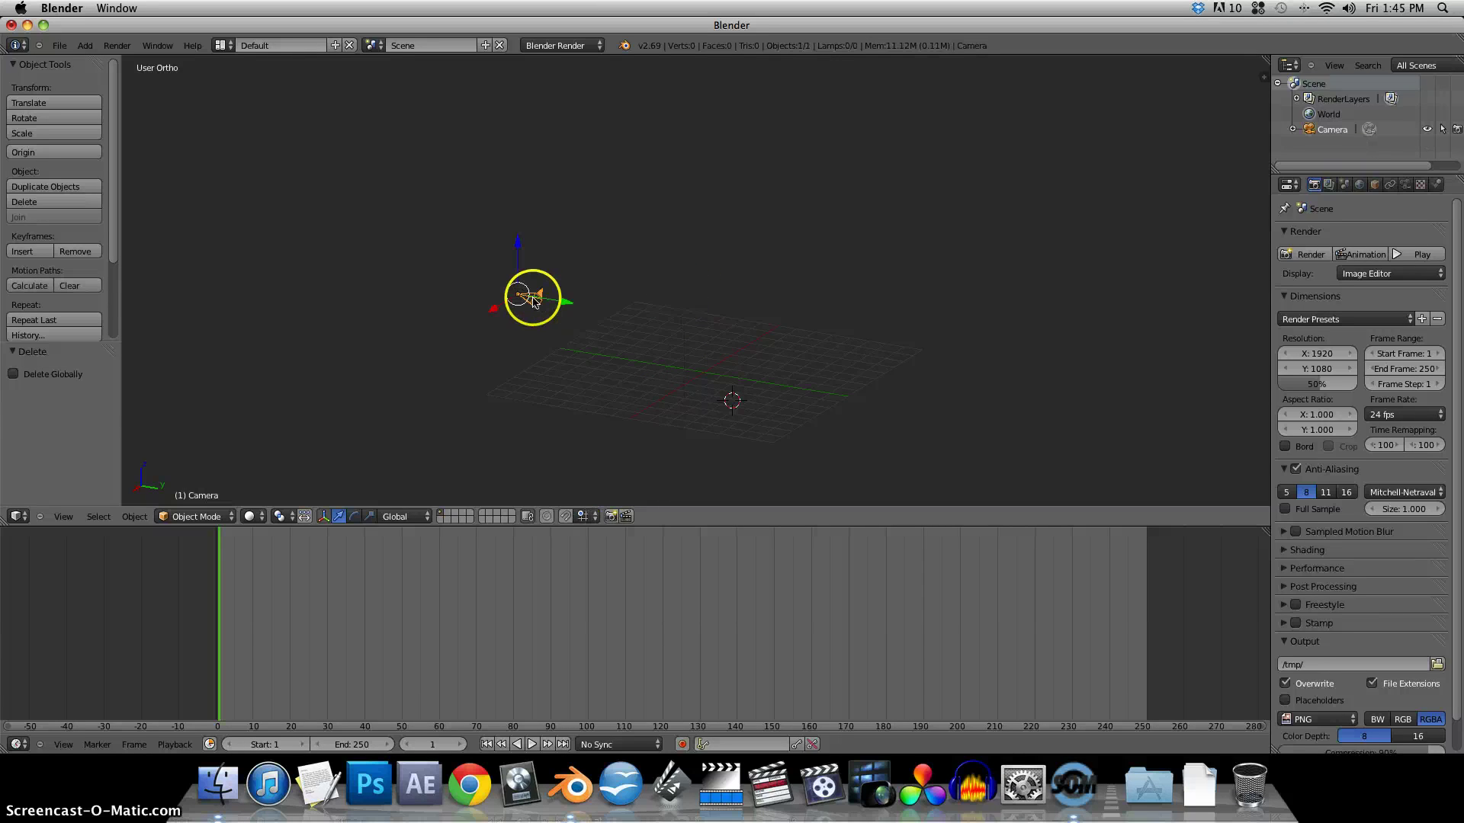
pyautogui.press('x')
pyautogui.click(533, 303)
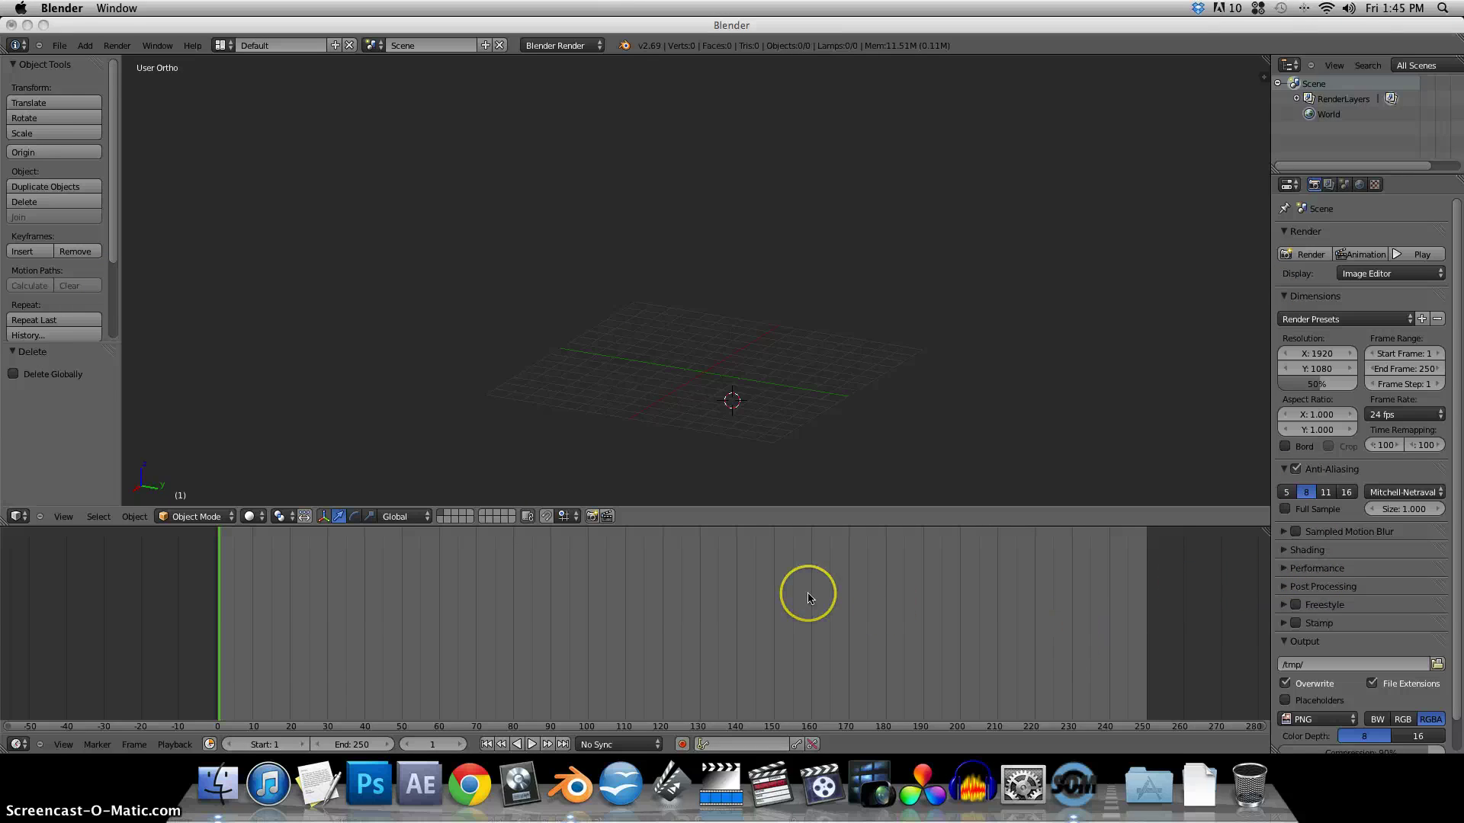
pyautogui.click(19, 746)
pyautogui.click(19, 746)
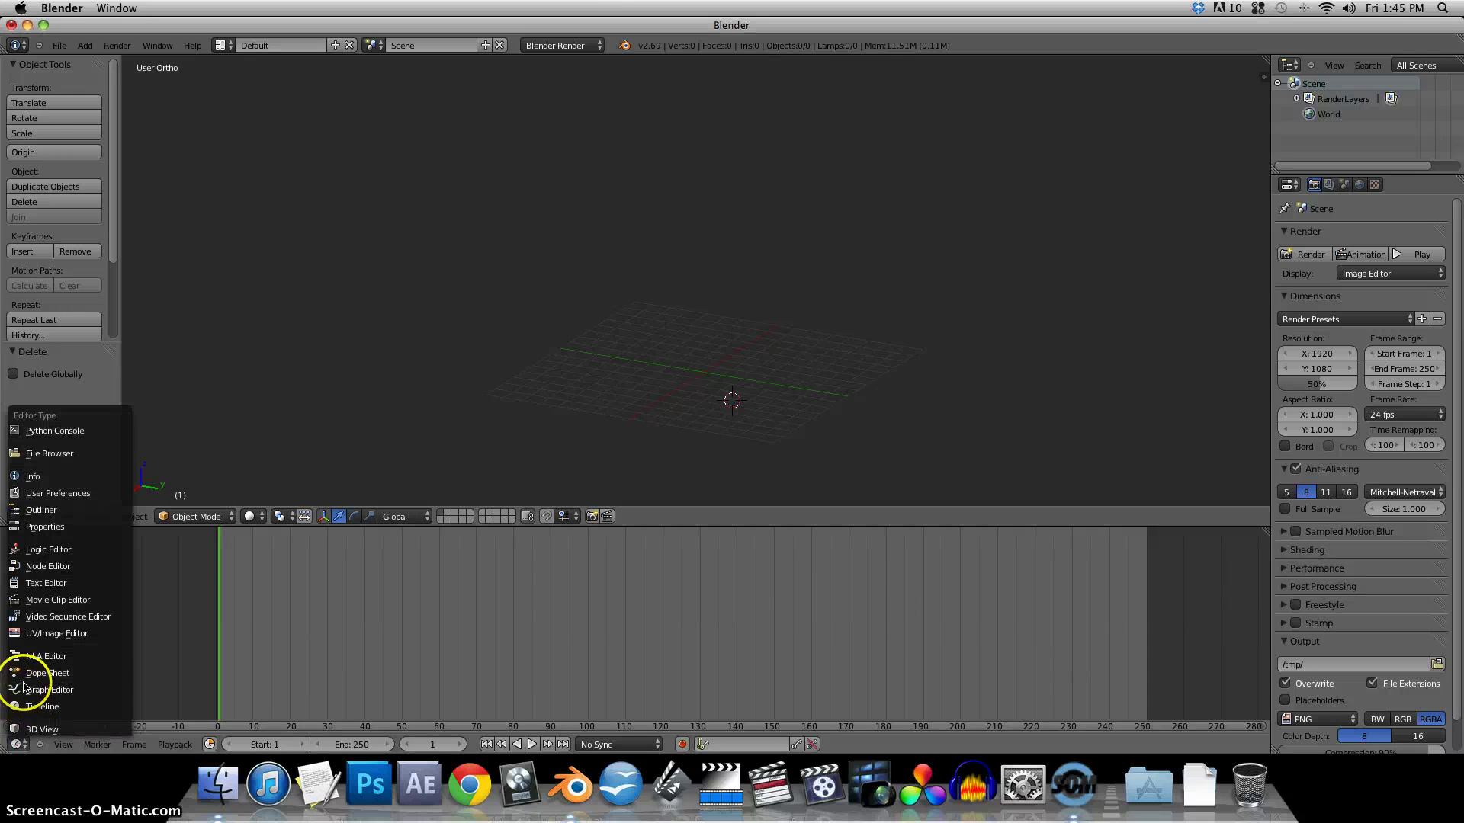
pyautogui.click(61, 692)
pyautogui.click(18, 745)
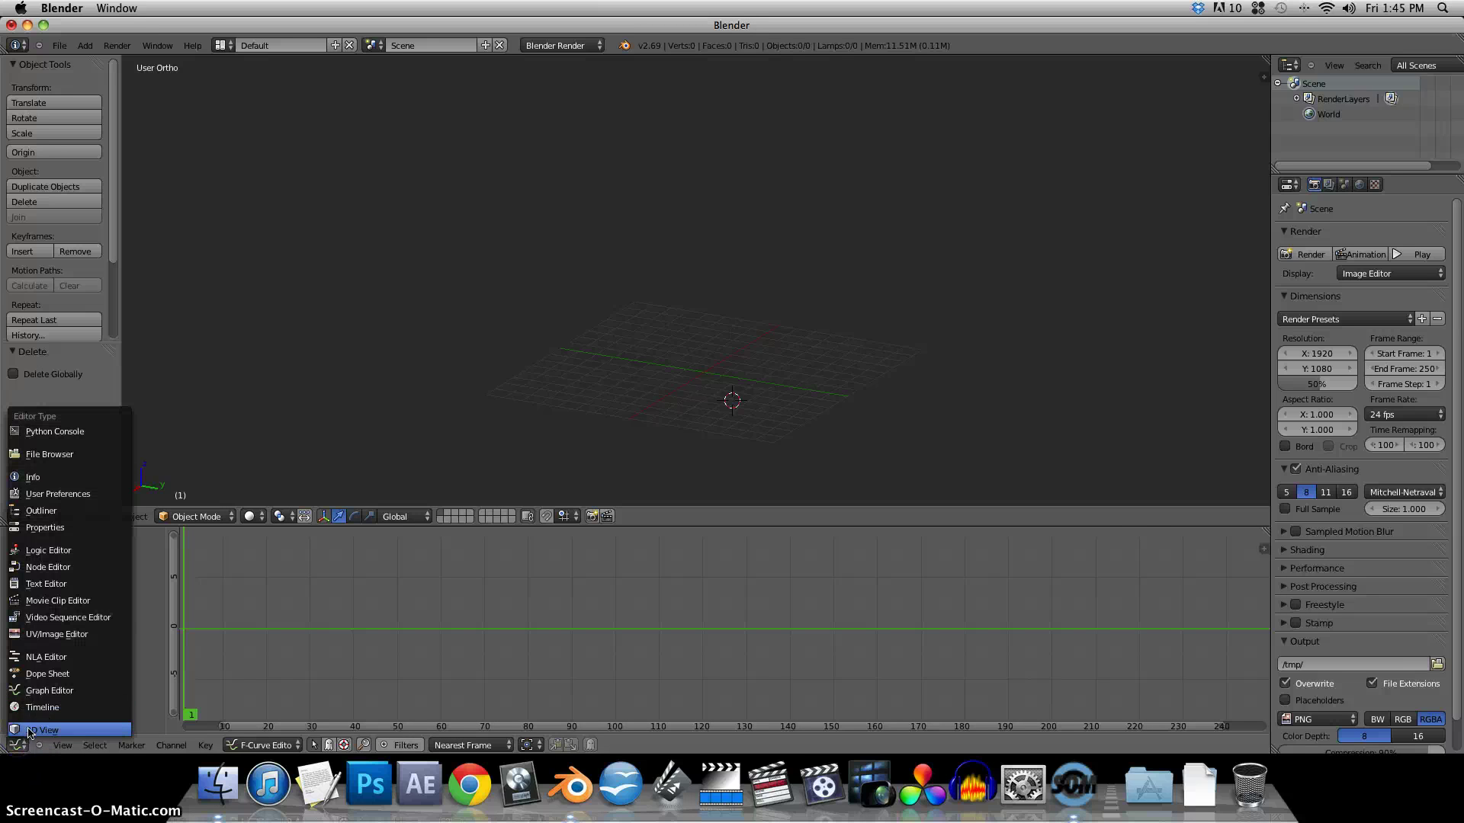
pyautogui.click(35, 707)
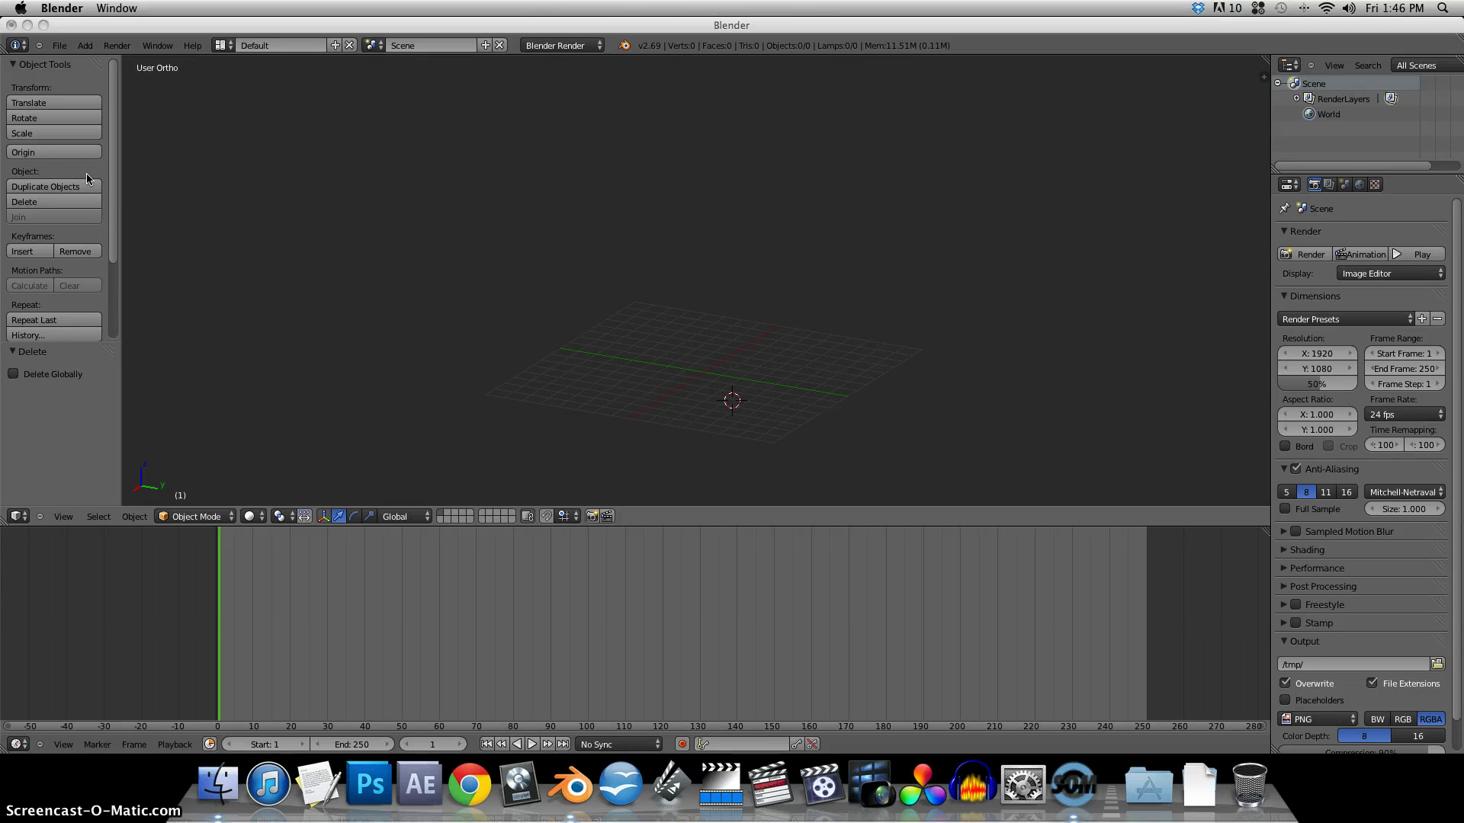
pyautogui.click(345, 267)
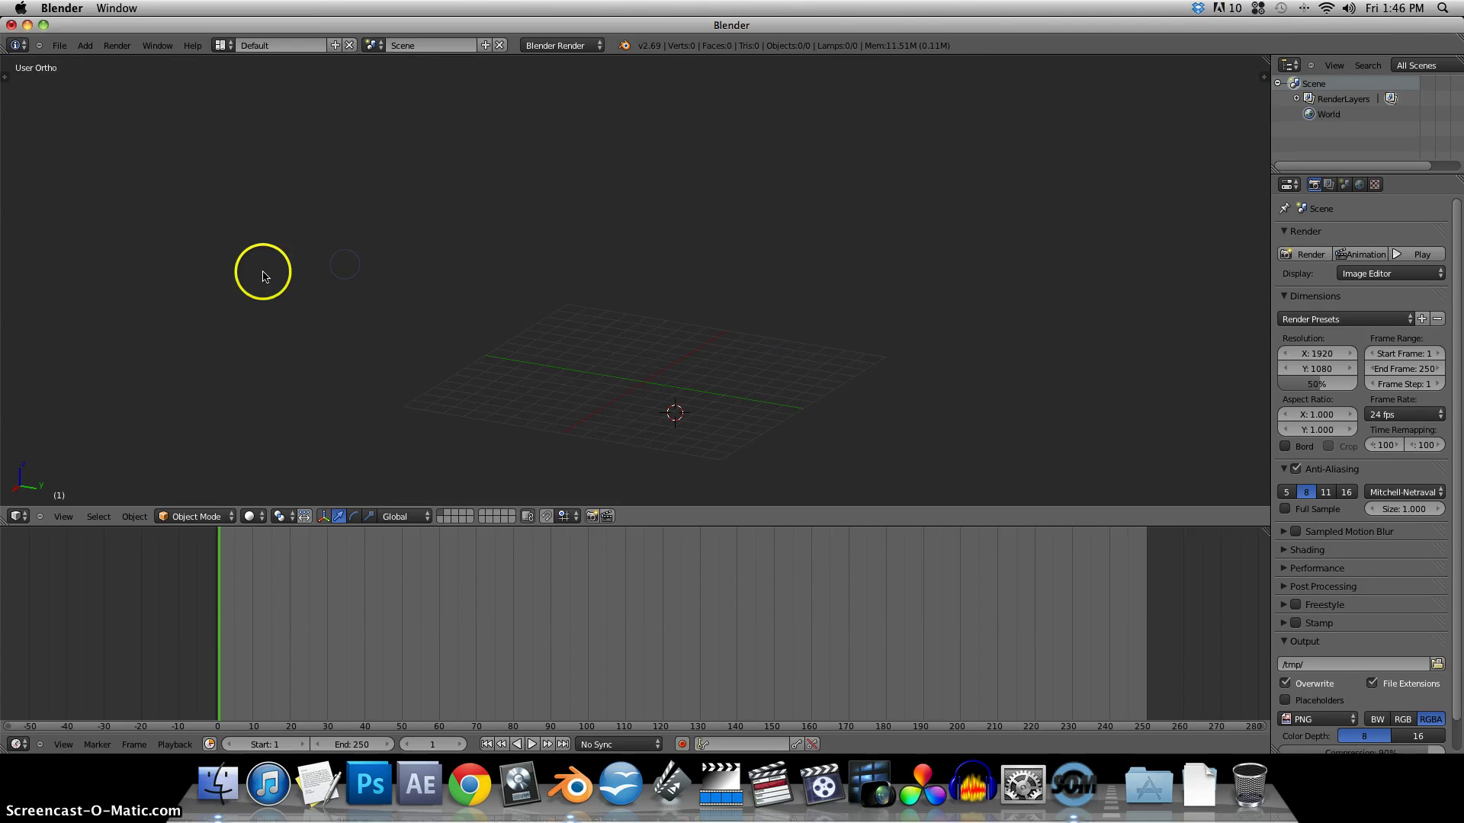
pyautogui.press('t')
pyautogui.press('t')
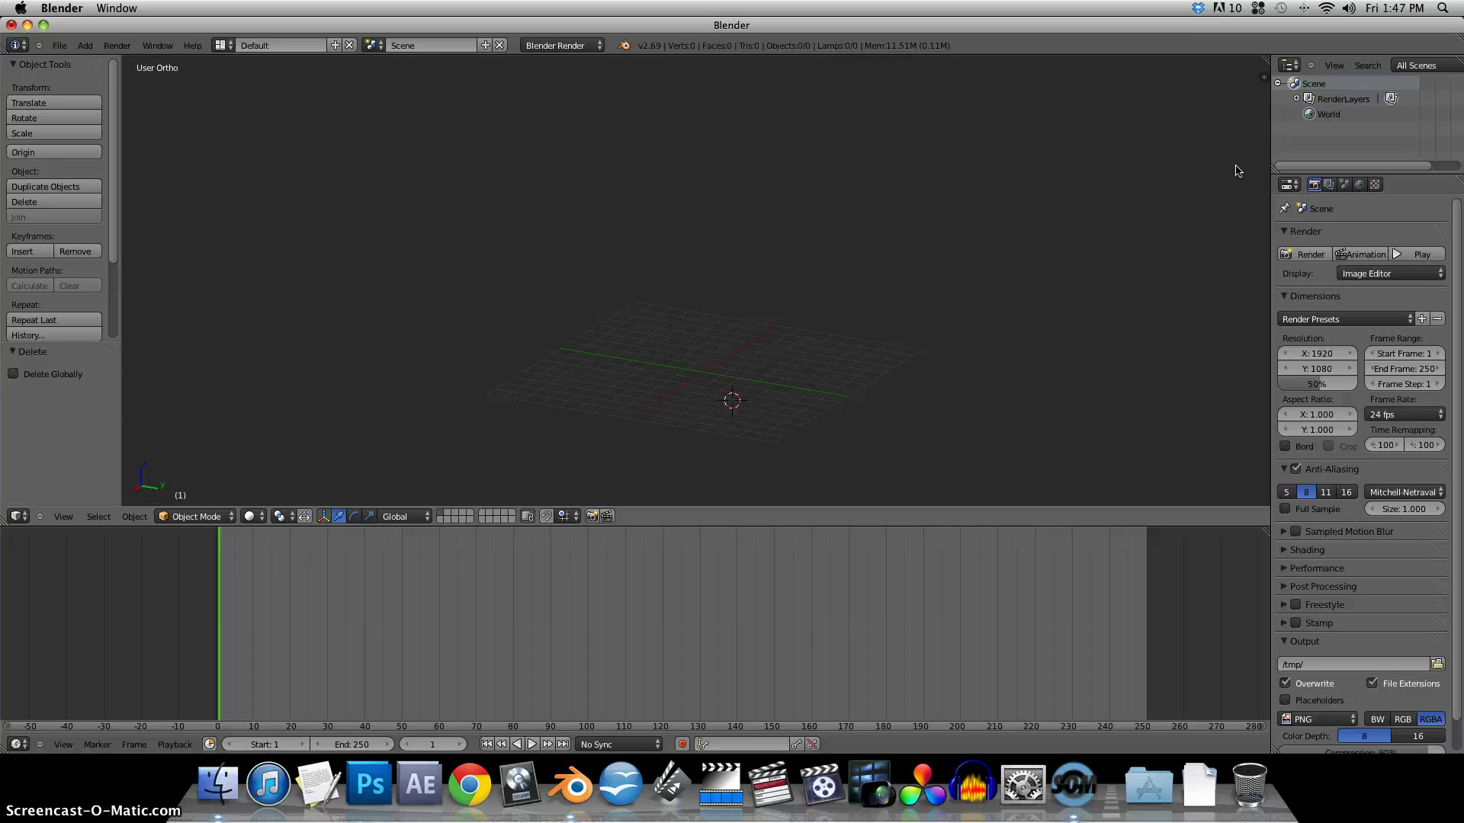
pyautogui.press('n')
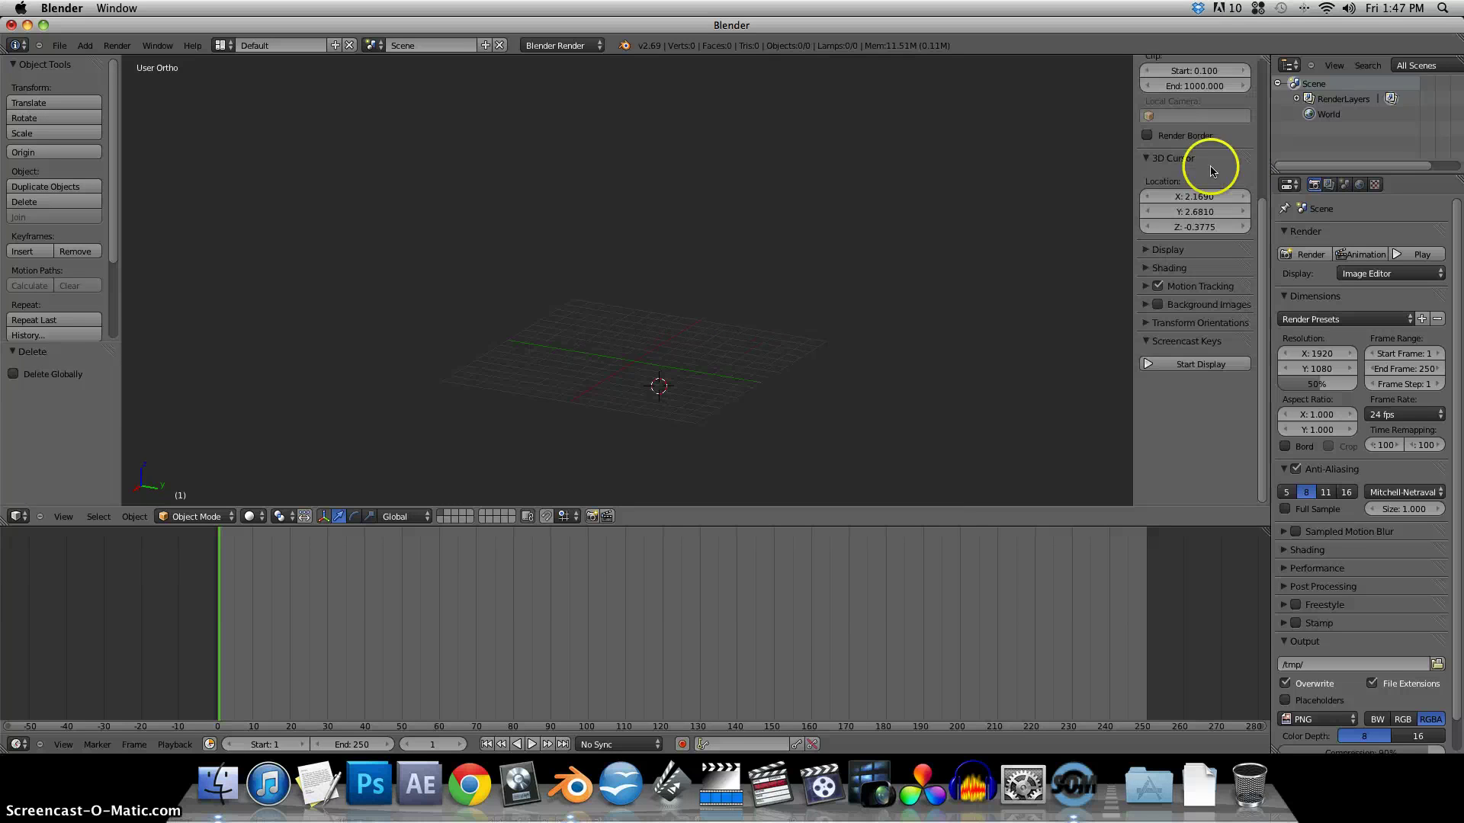
pyautogui.press('n')
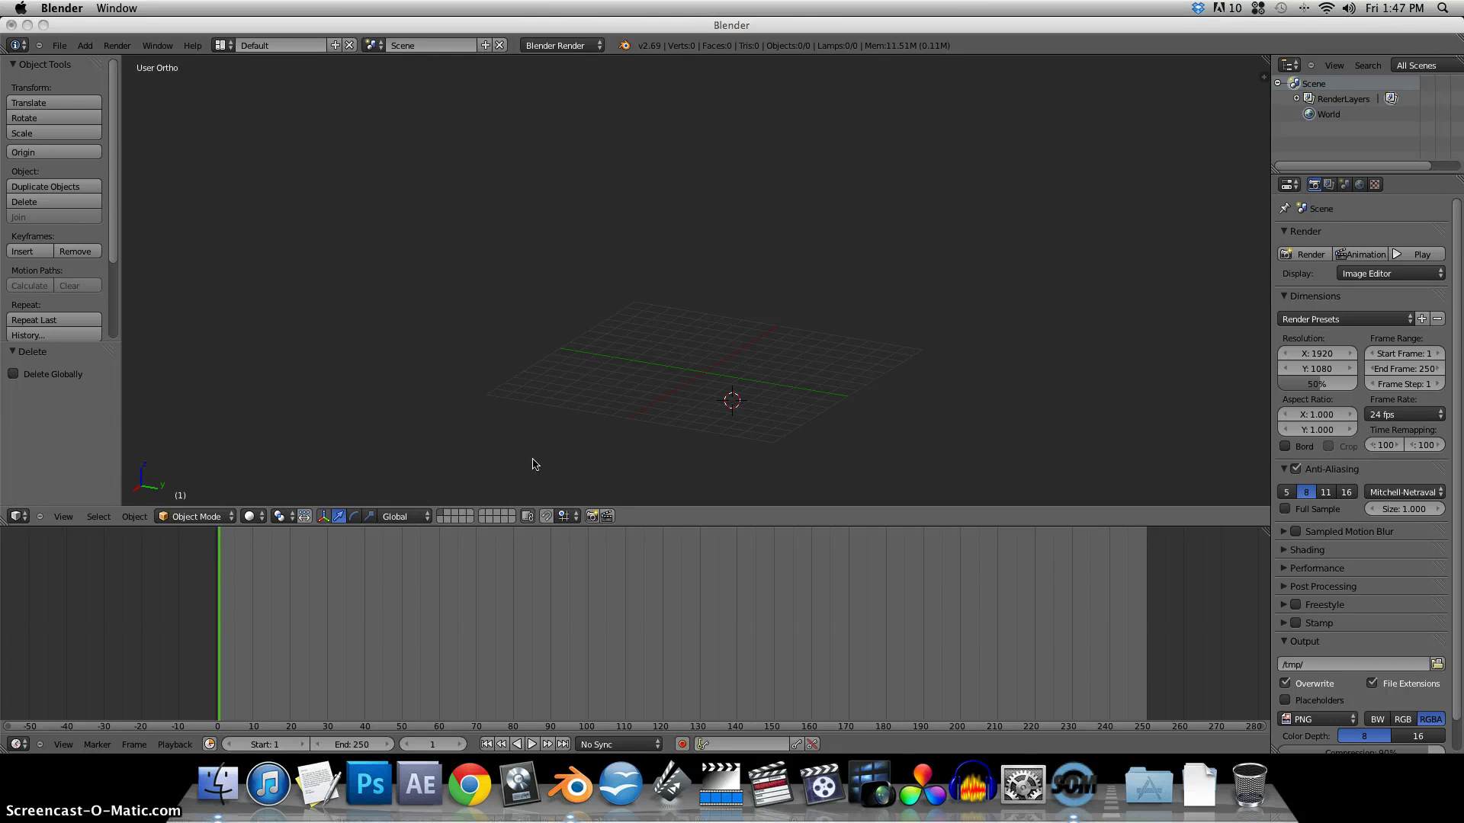
pyautogui.rightClick(535, 463)
pyautogui.click(61, 48)
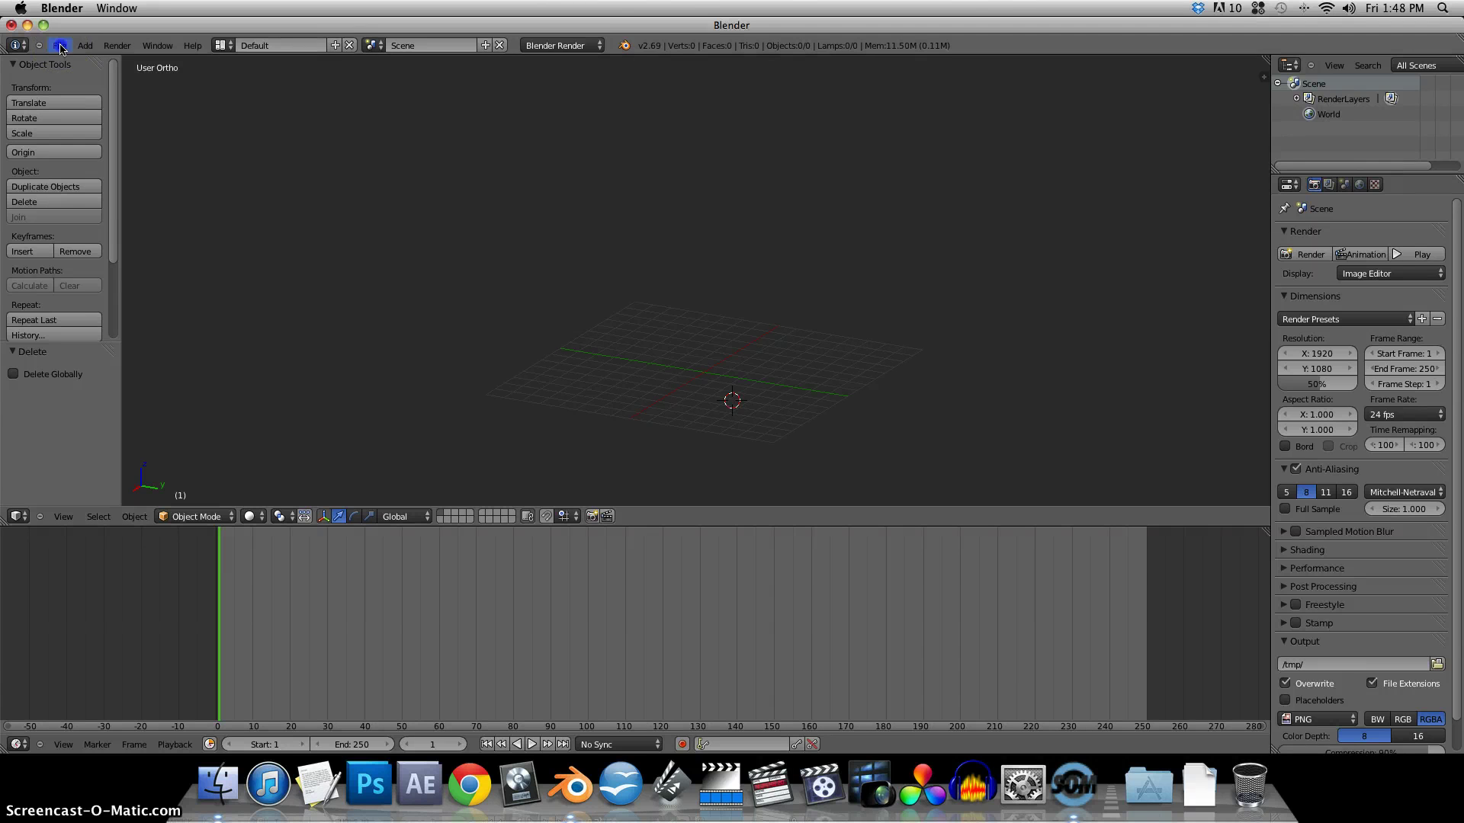
pyautogui.click(61, 48)
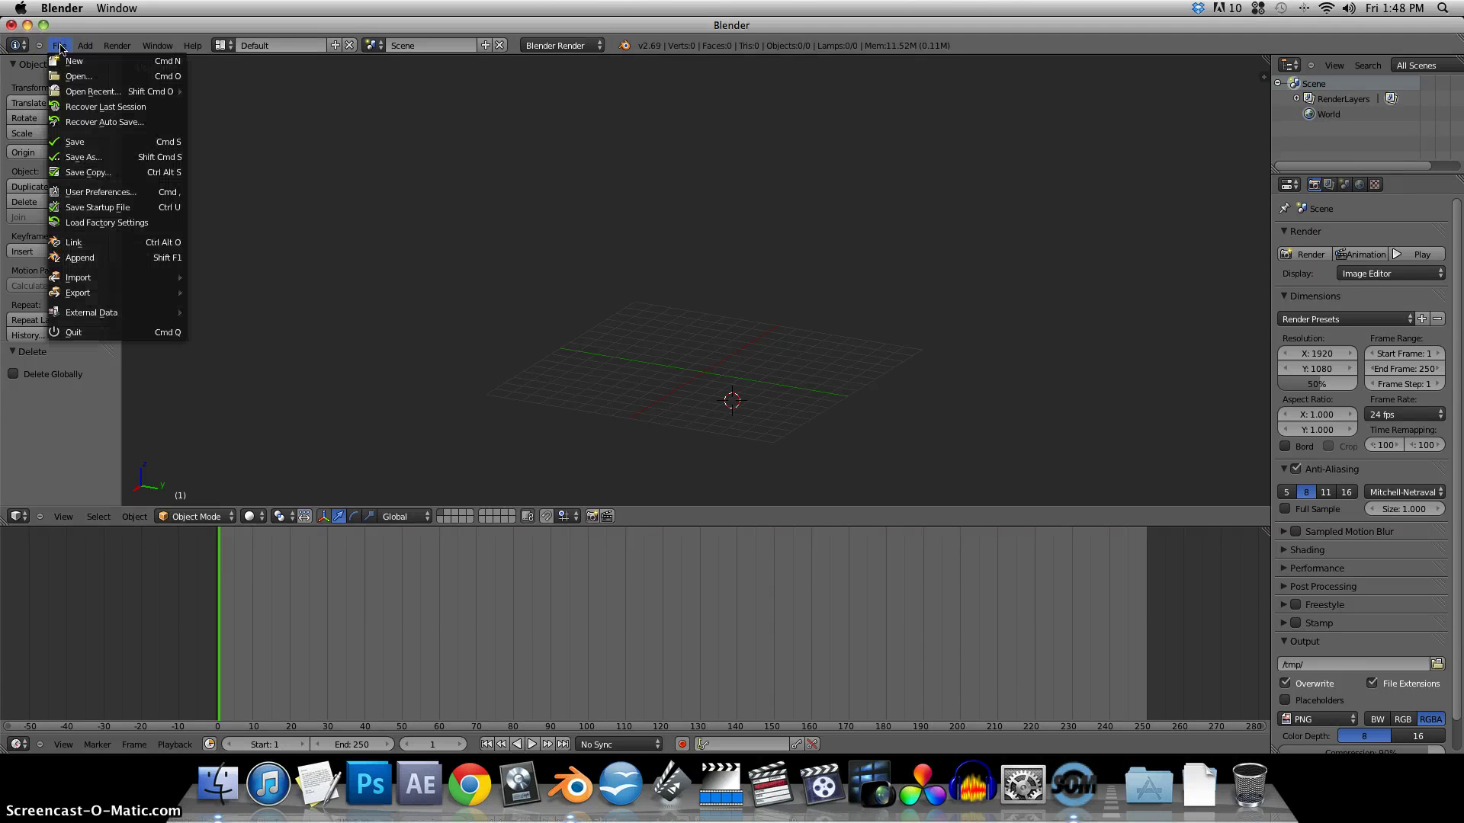
pyautogui.click(110, 193)
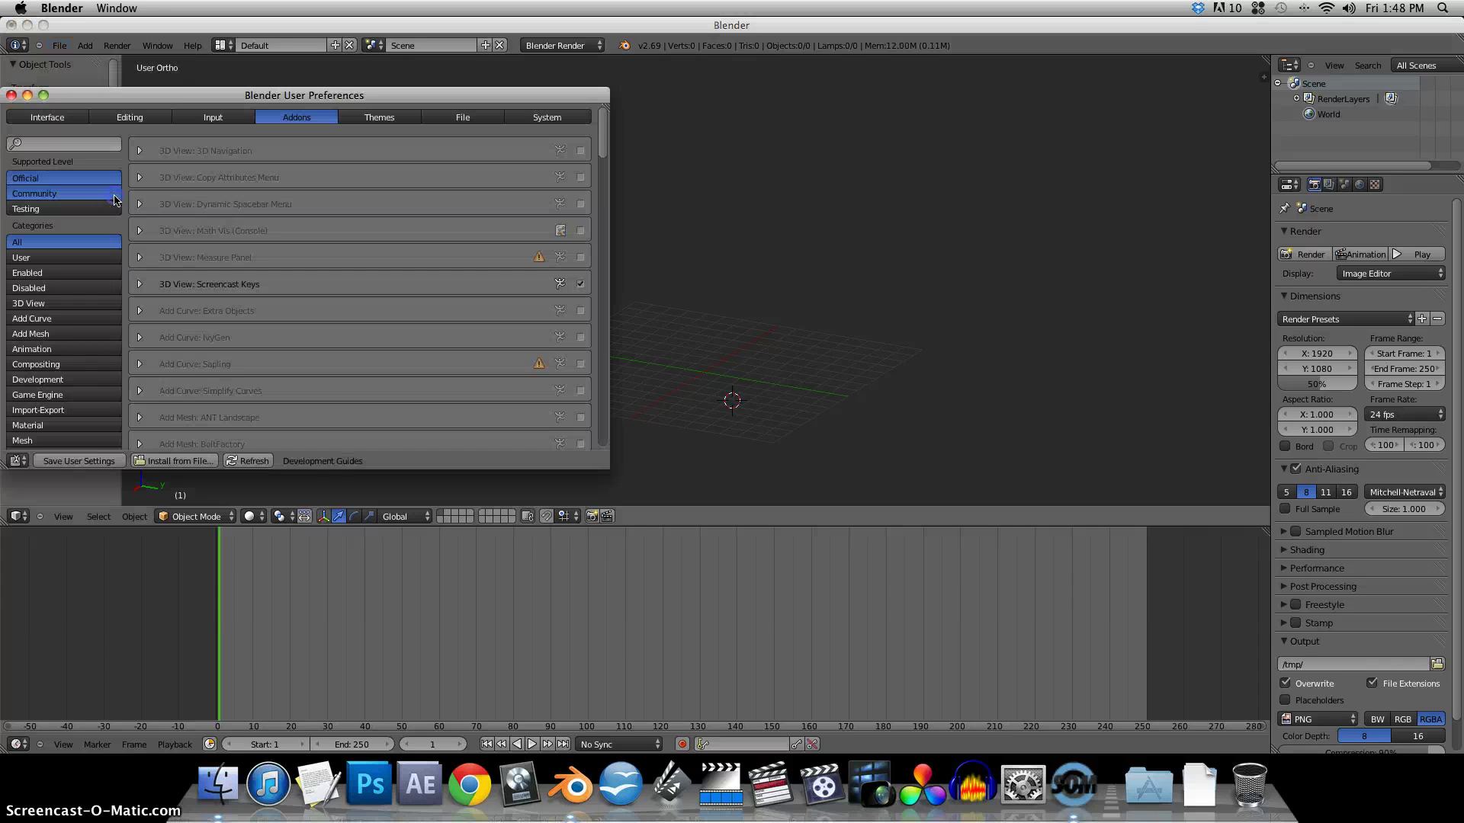
pyautogui.click(207, 118)
pyautogui.click(25, 219)
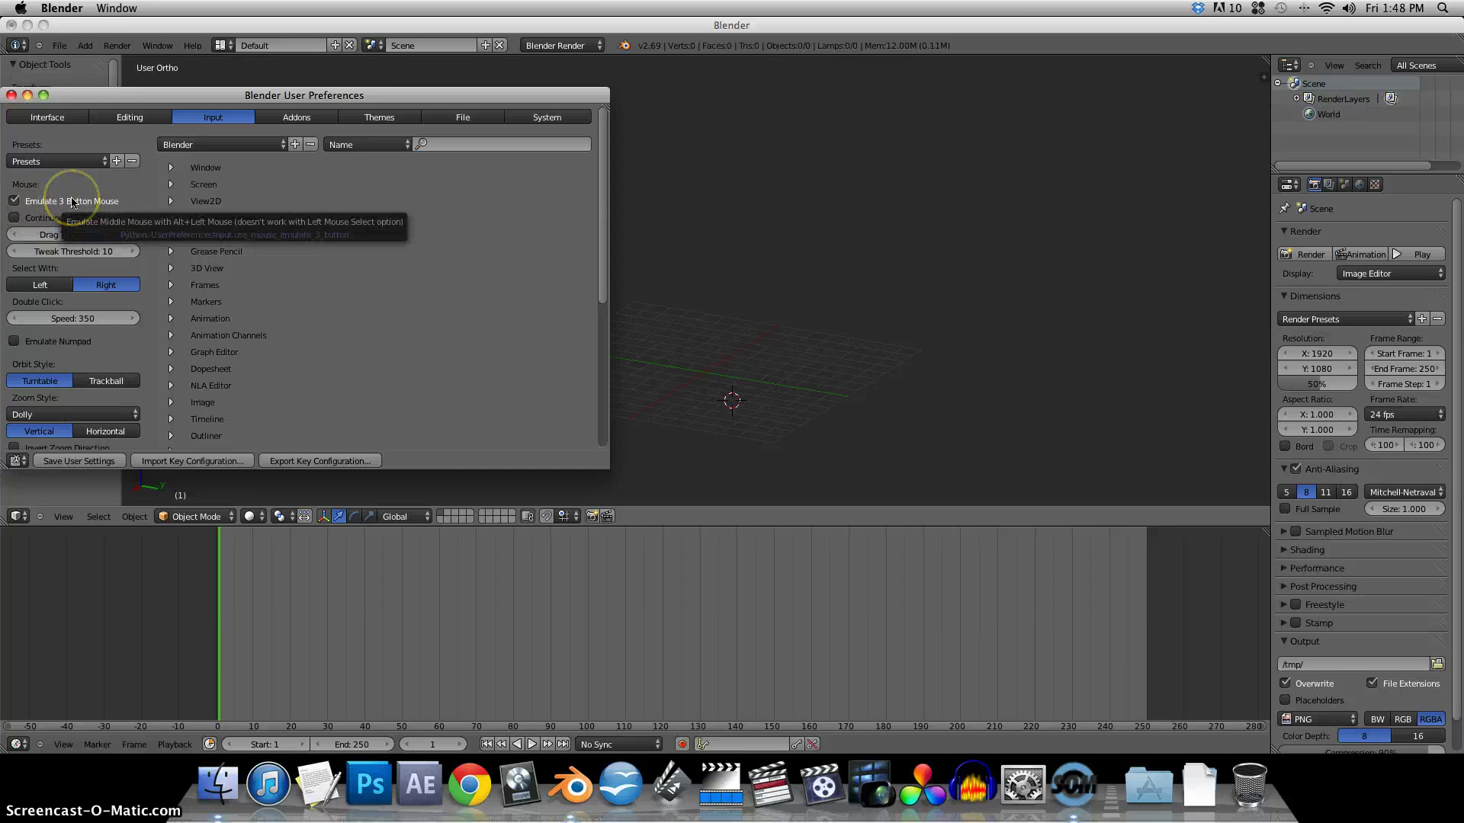
pyautogui.click(11, 95)
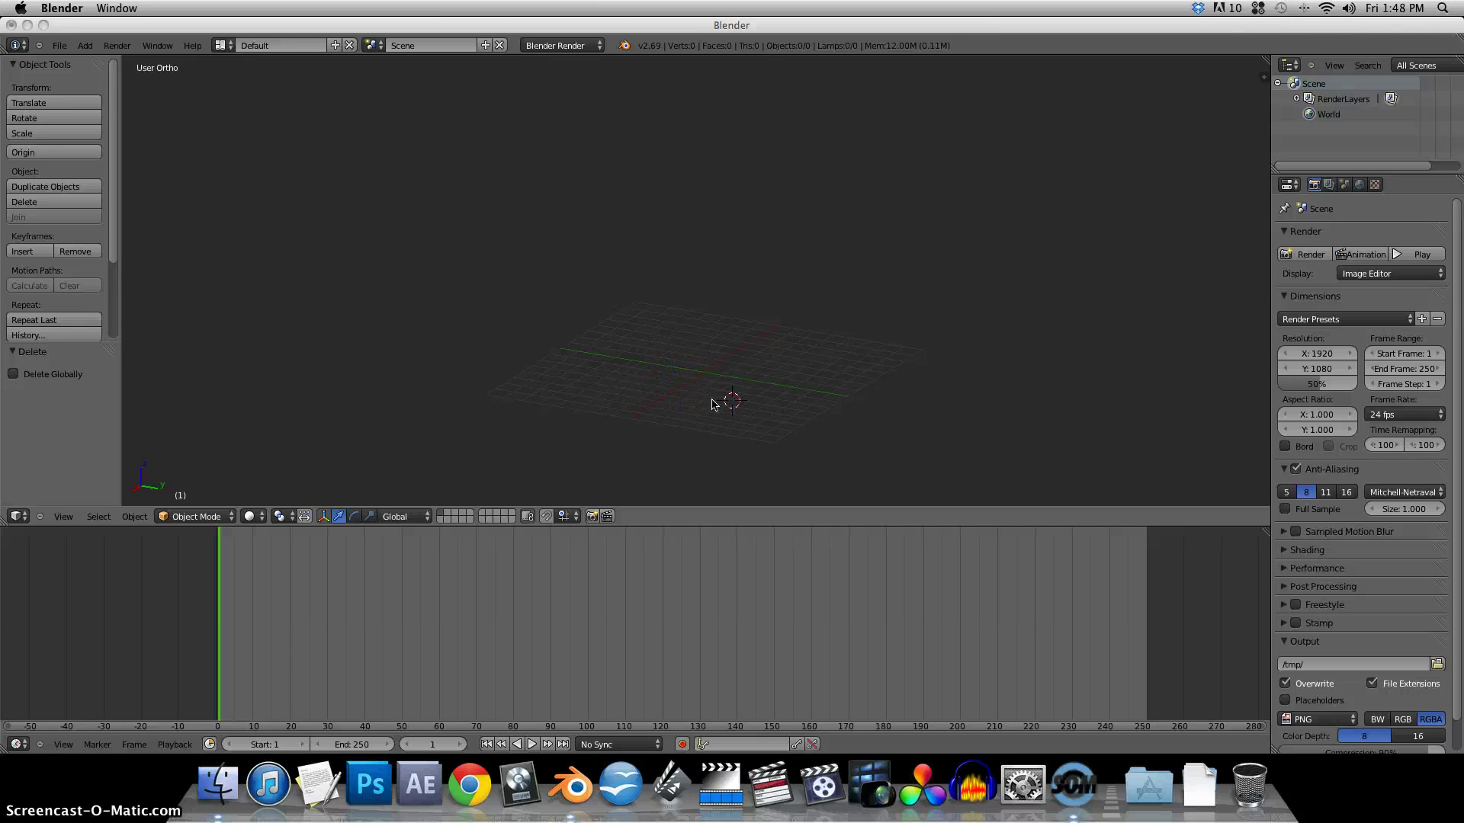
# Zoom in and orbit the empty viewport to see the grid nearly edge-on
pyautogui.scroll(4, 713, 404)
pyautogui.rightClick(709, 417)
pyautogui.moveTo(708, 399); pyautogui.dragTo(744, 301, button='middle')
# Switch the viewport to the Left preset view, then back to a free user view
pyautogui.click(63, 518)
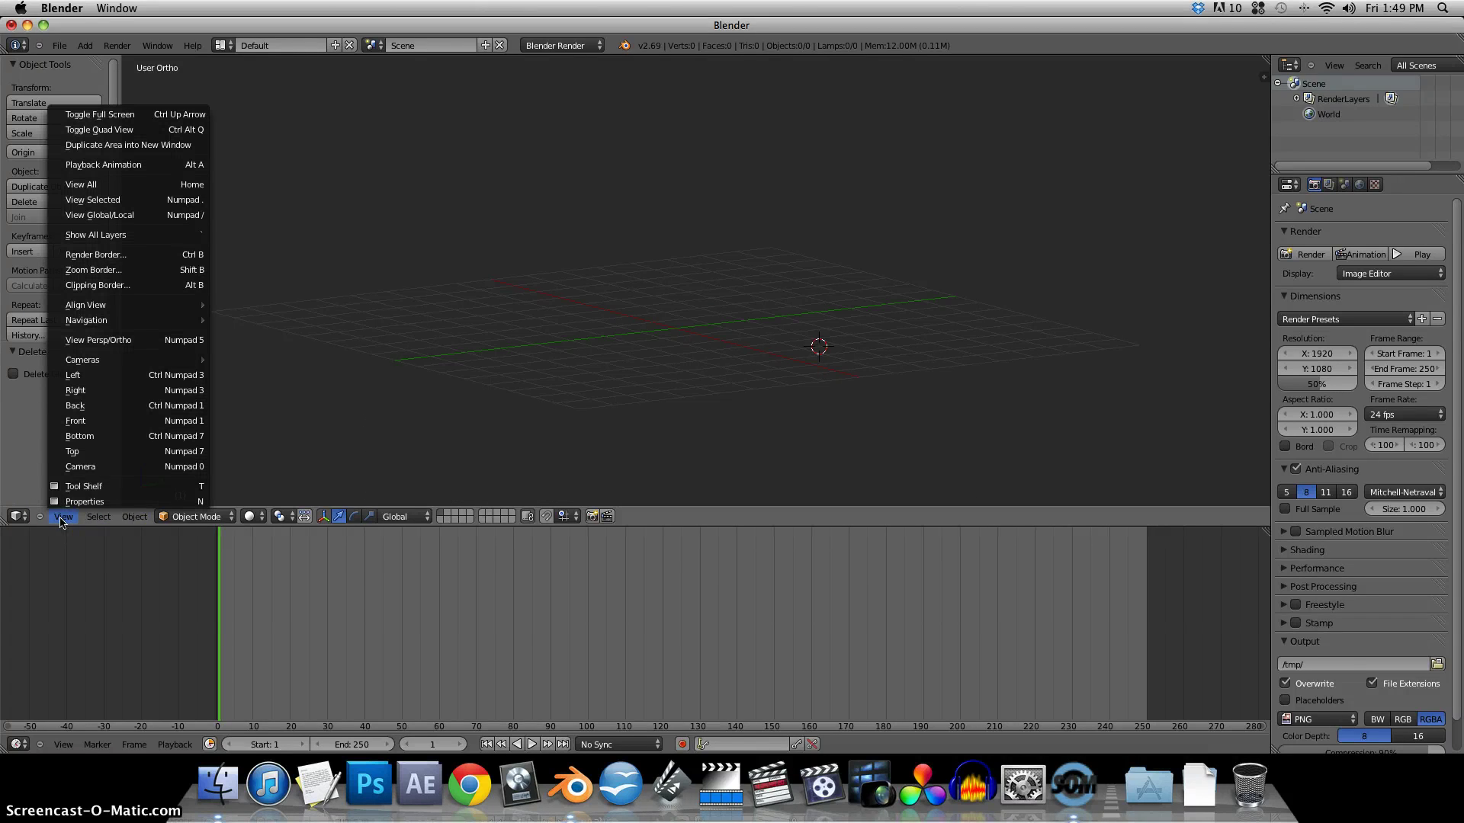
pyautogui.click(82, 375)
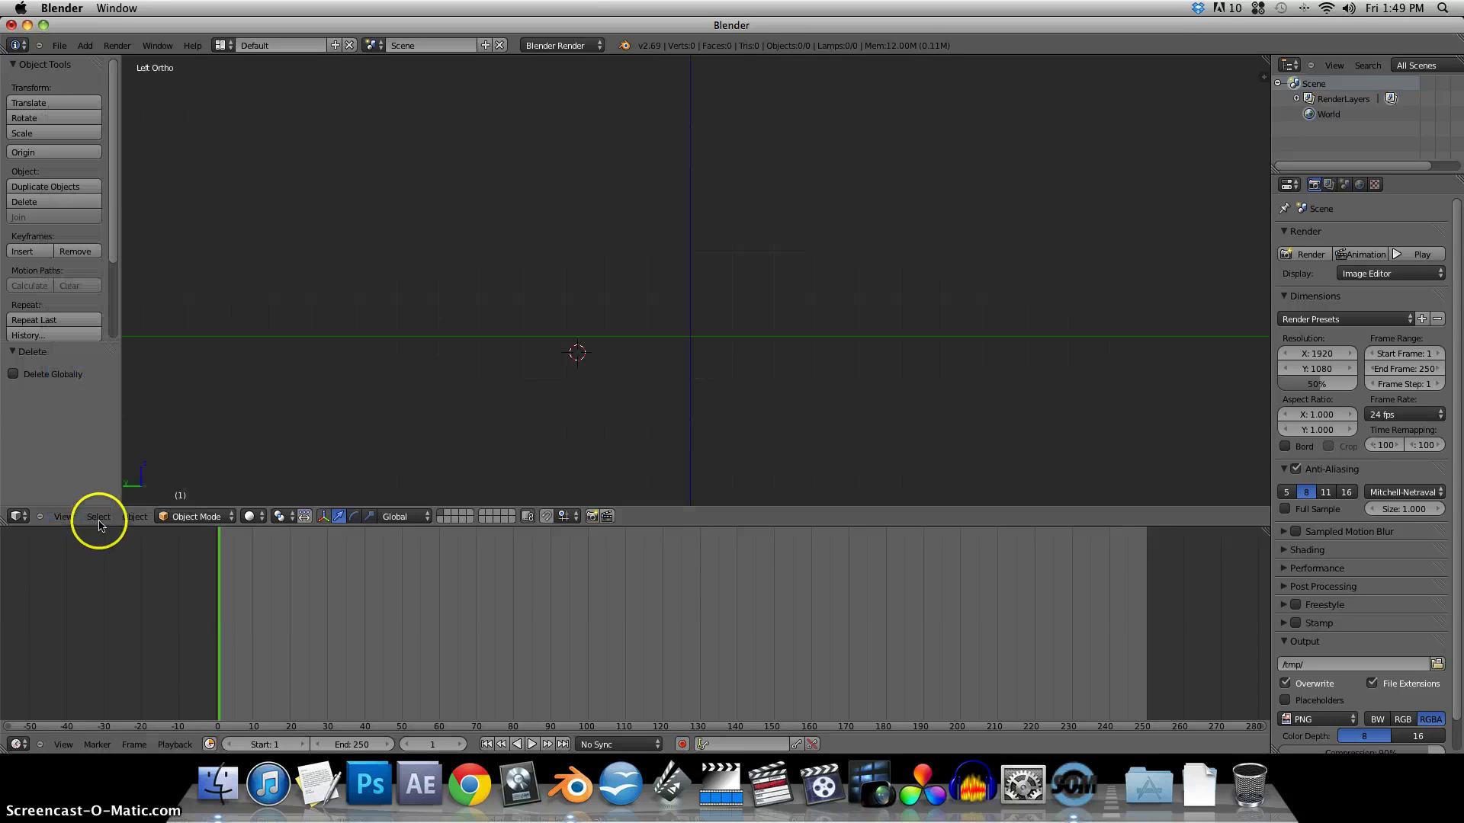
pyautogui.click(67, 517)
pyautogui.click(91, 395)
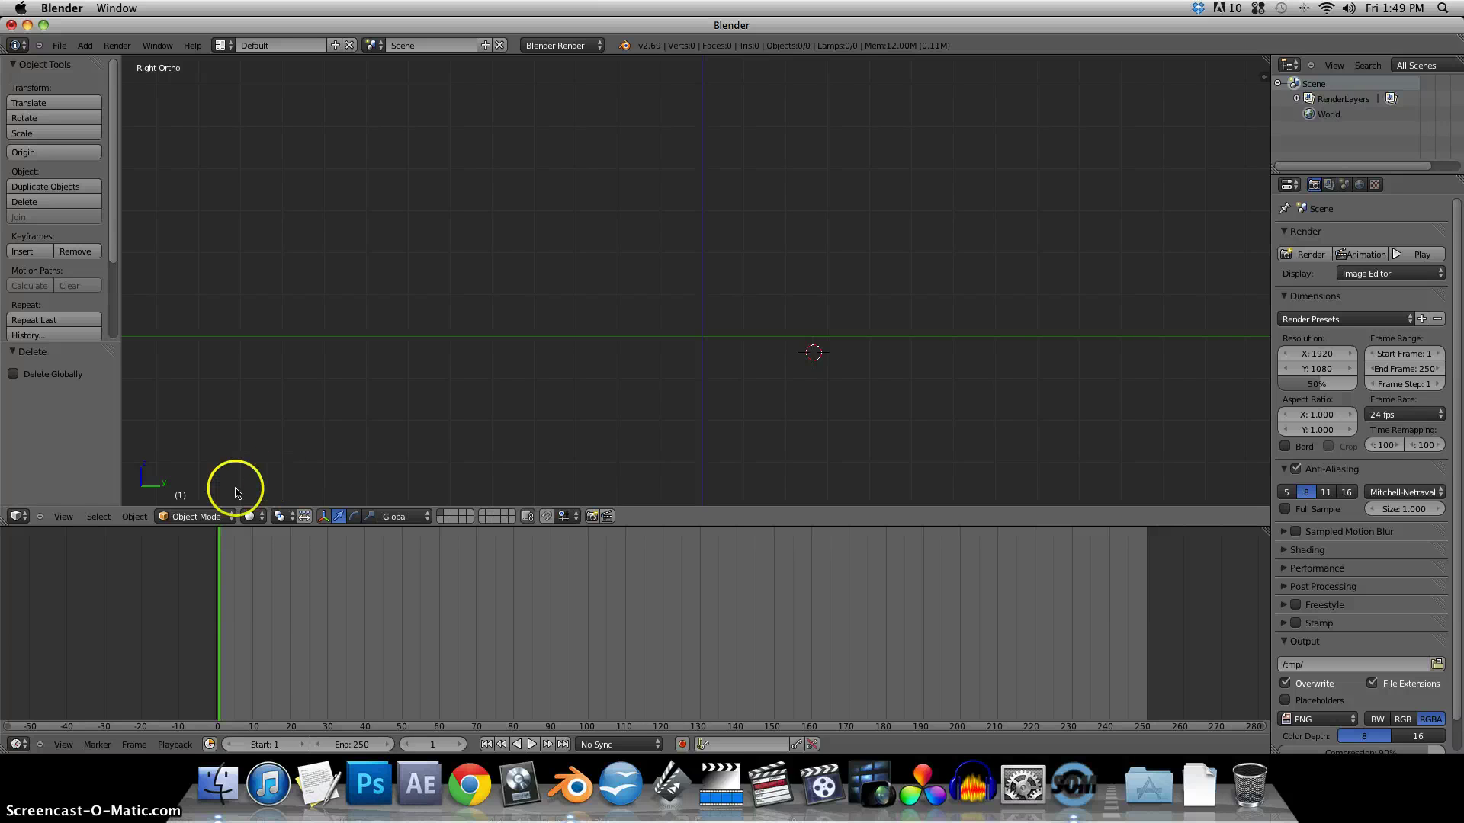
# Switch to the Top view, then toggle the viewport to perspective projection
pyautogui.click(64, 517)
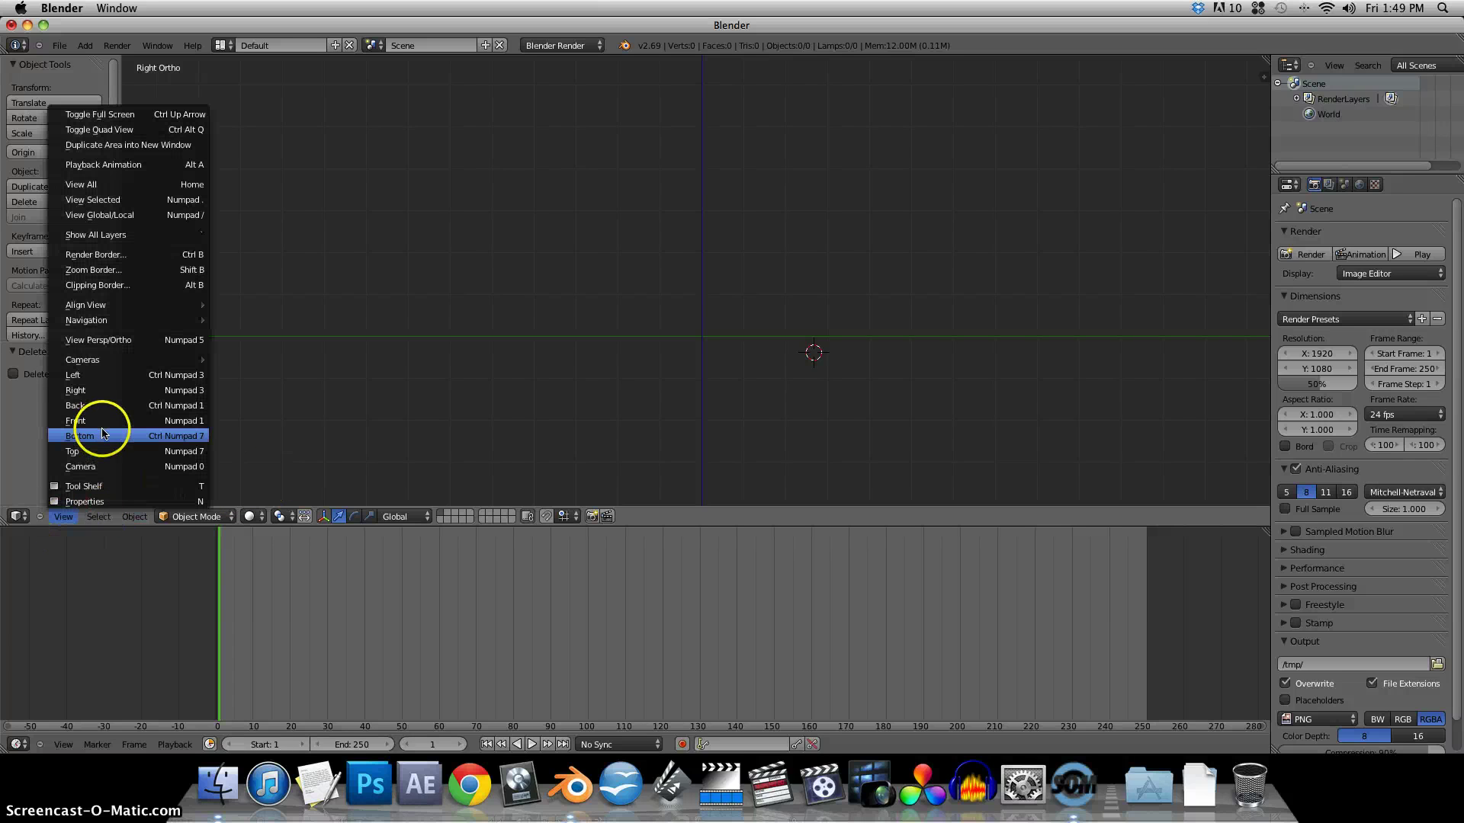
pyautogui.click(101, 453)
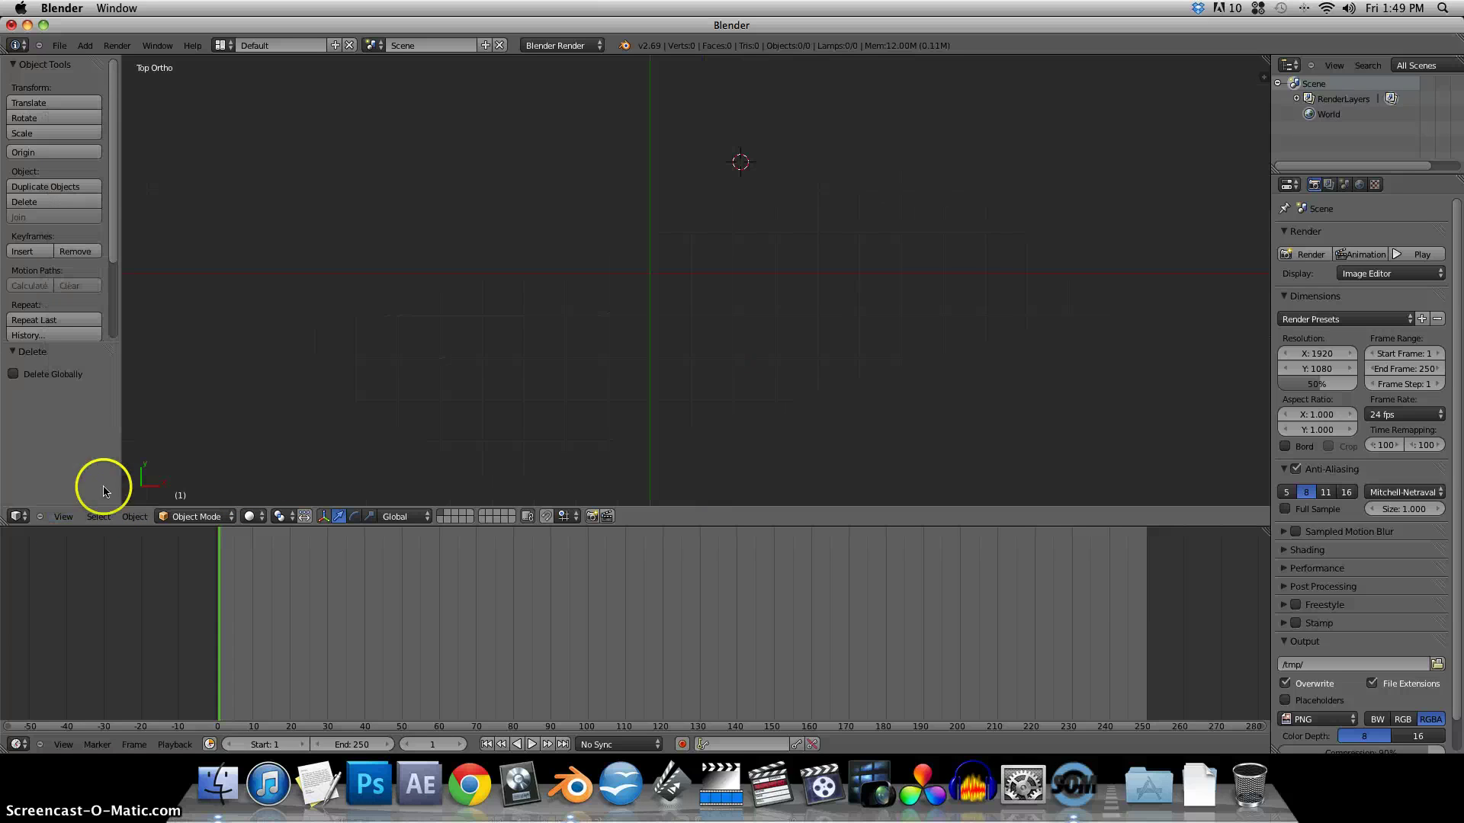
pyautogui.click(63, 516)
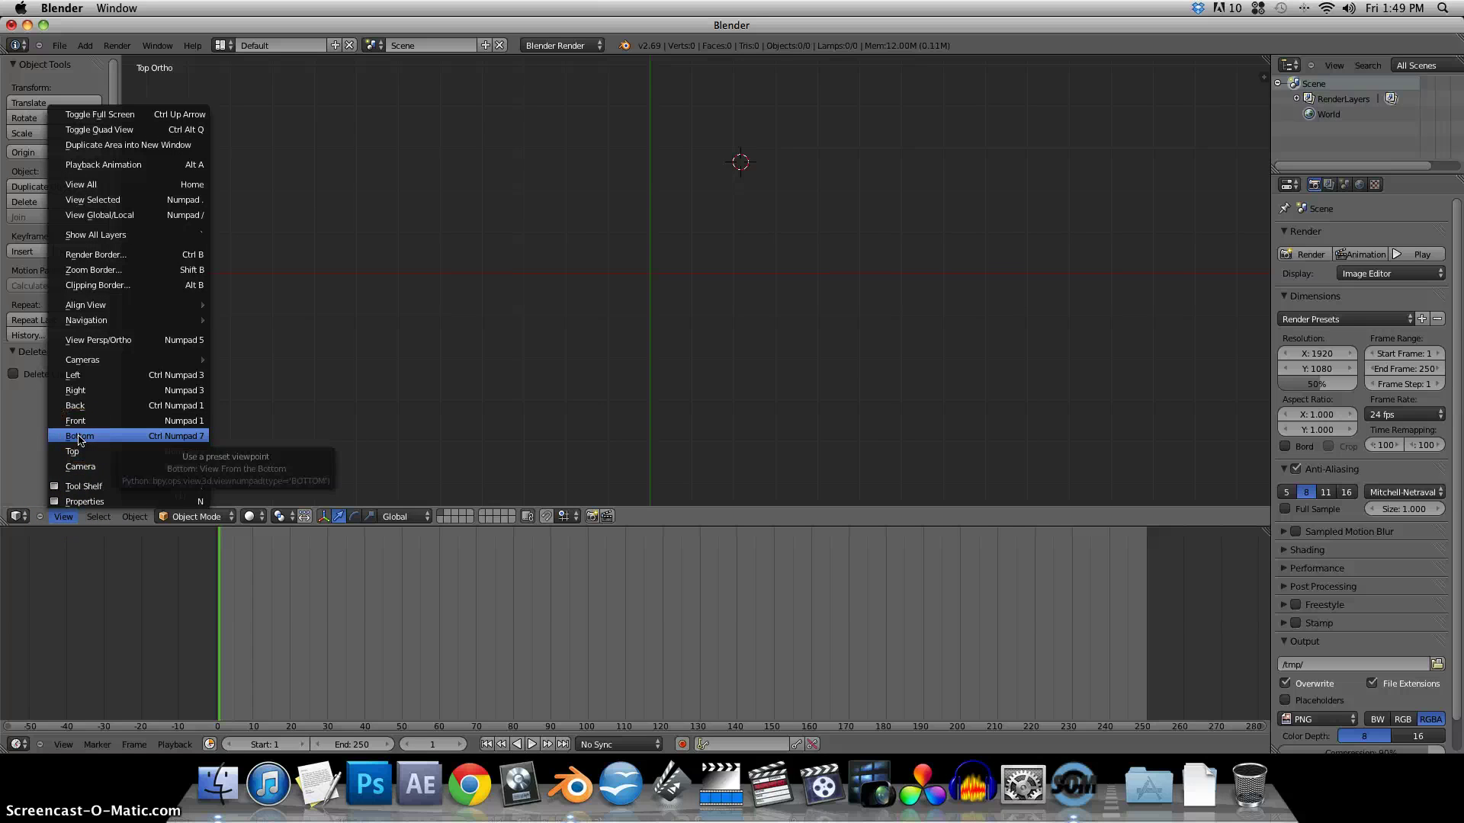
pyautogui.click(23, 506)
pyautogui.click(64, 517)
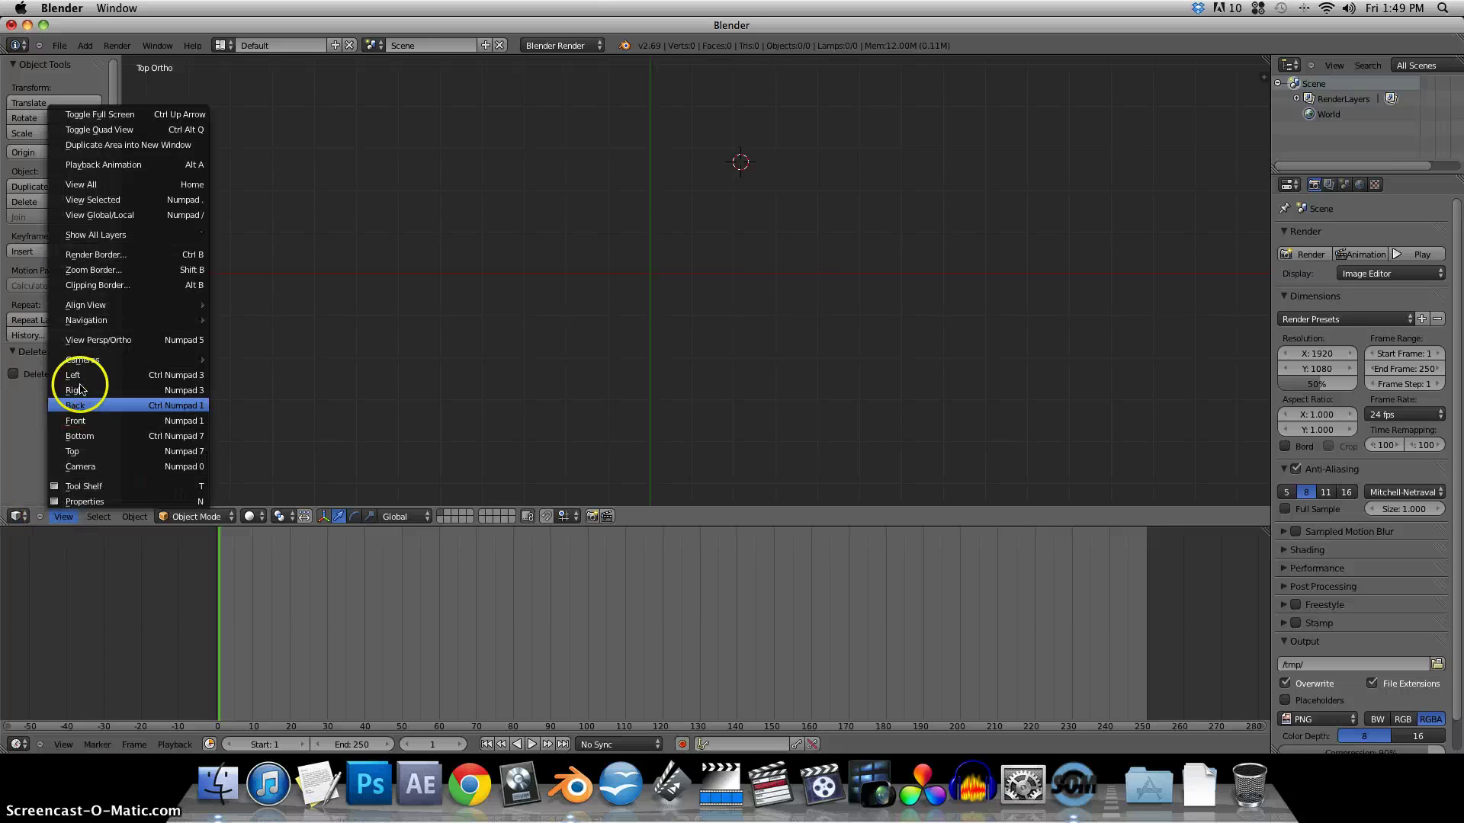
pyautogui.click(101, 343)
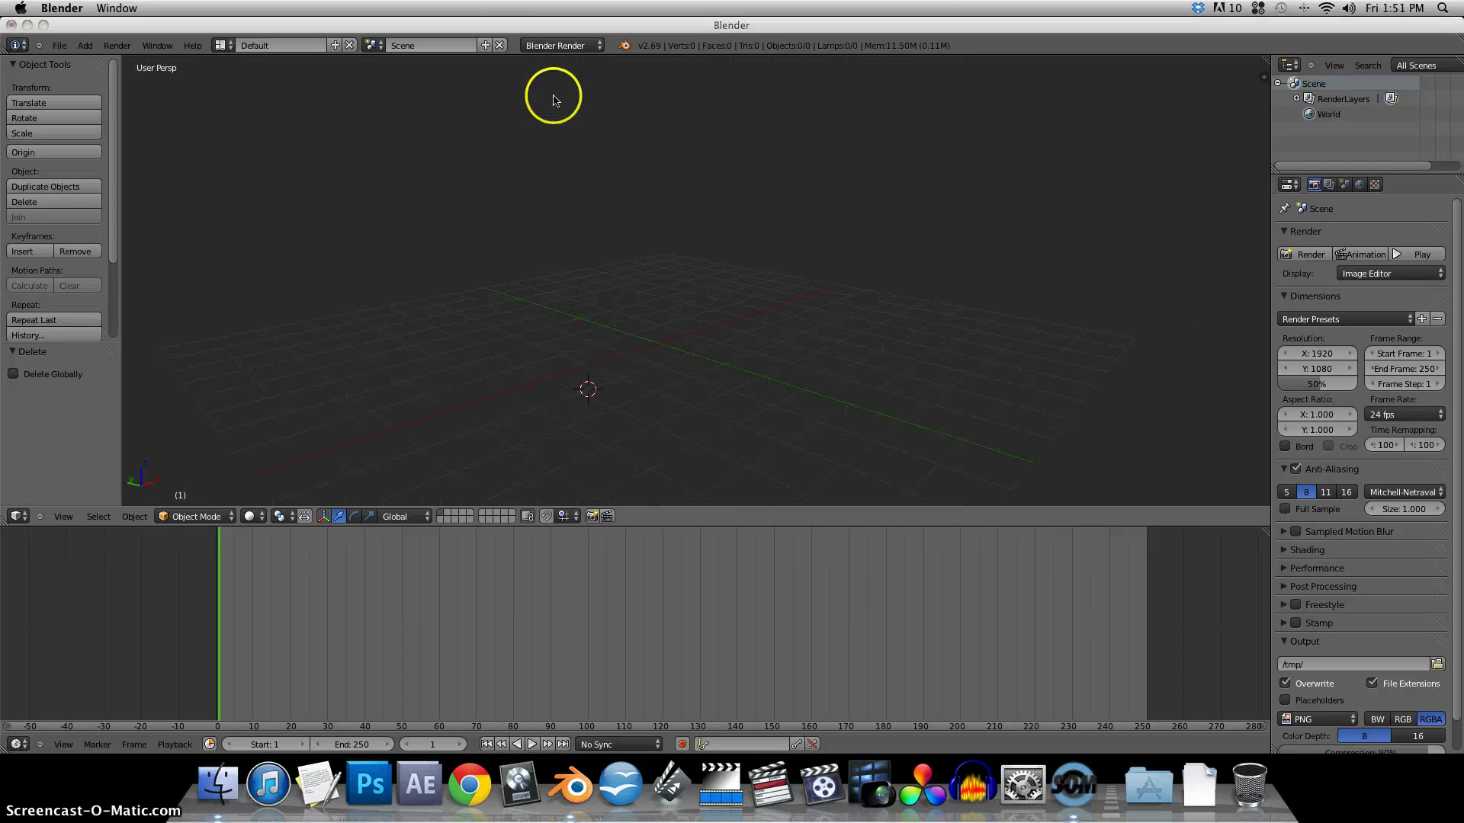
pyautogui.click(583, 47)
pyautogui.click(583, 47)
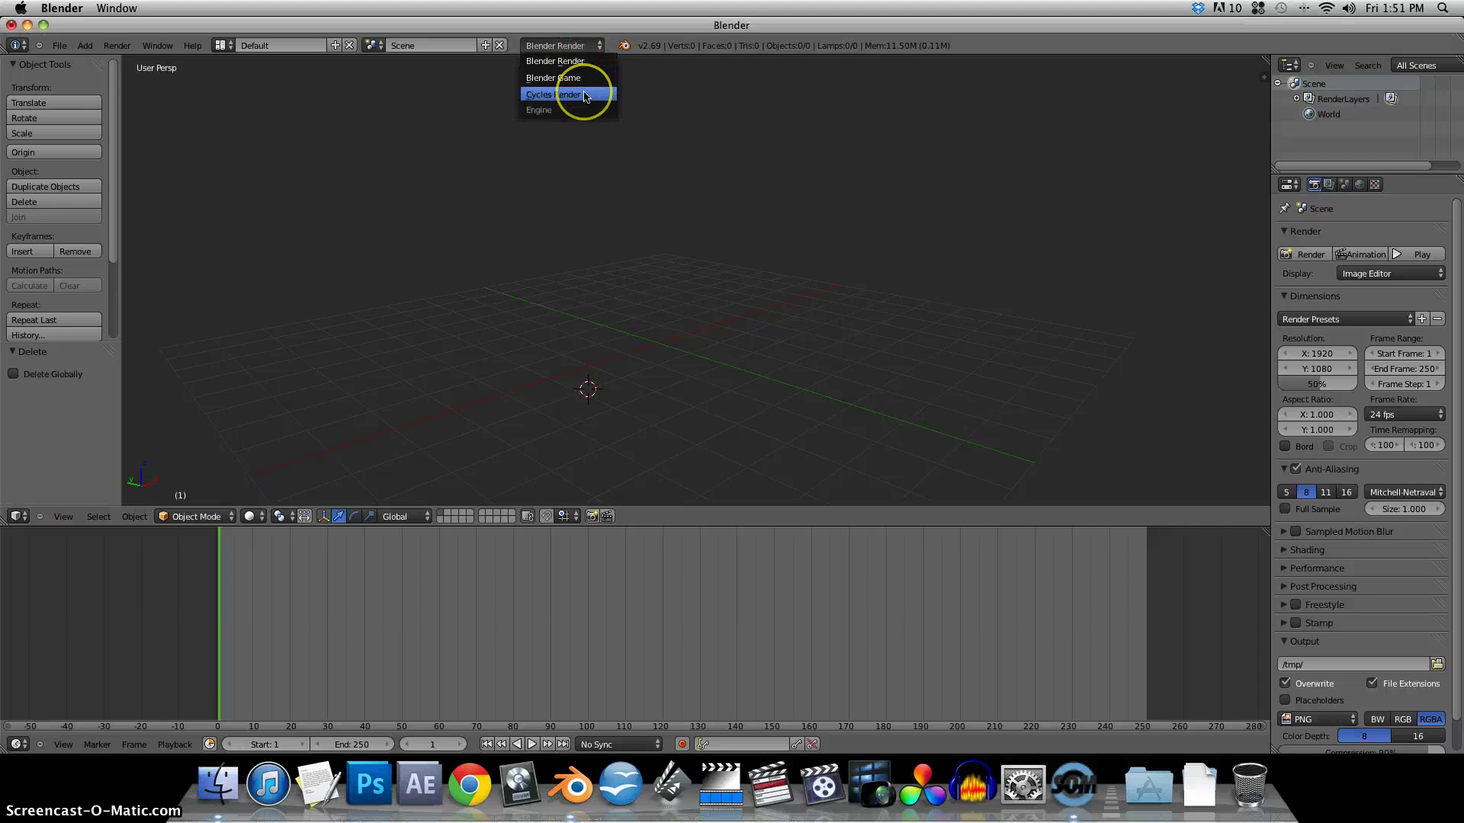
pyautogui.click(582, 60)
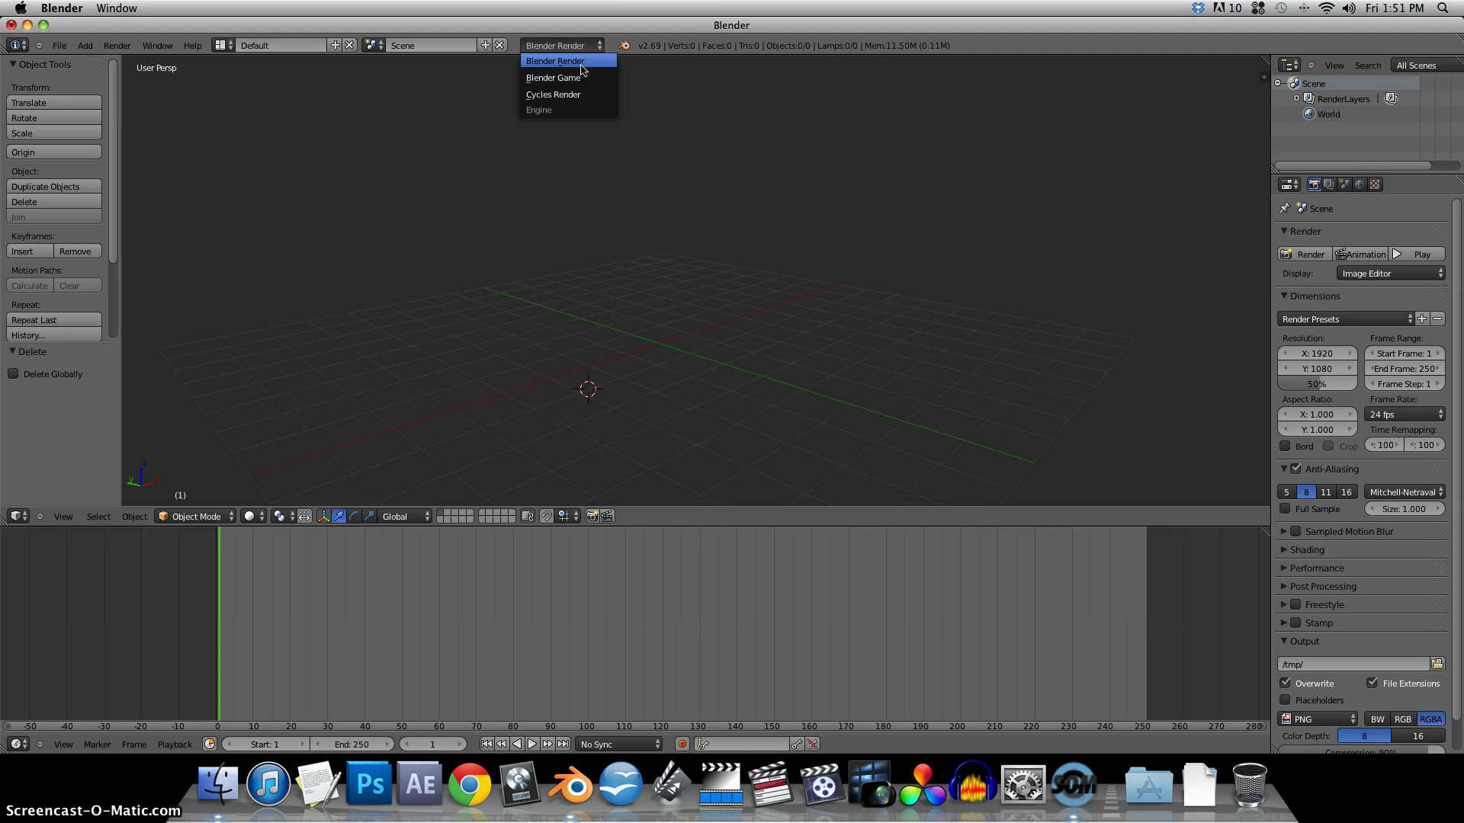
pyautogui.click(610, 137)
pyautogui.click(616, 184)
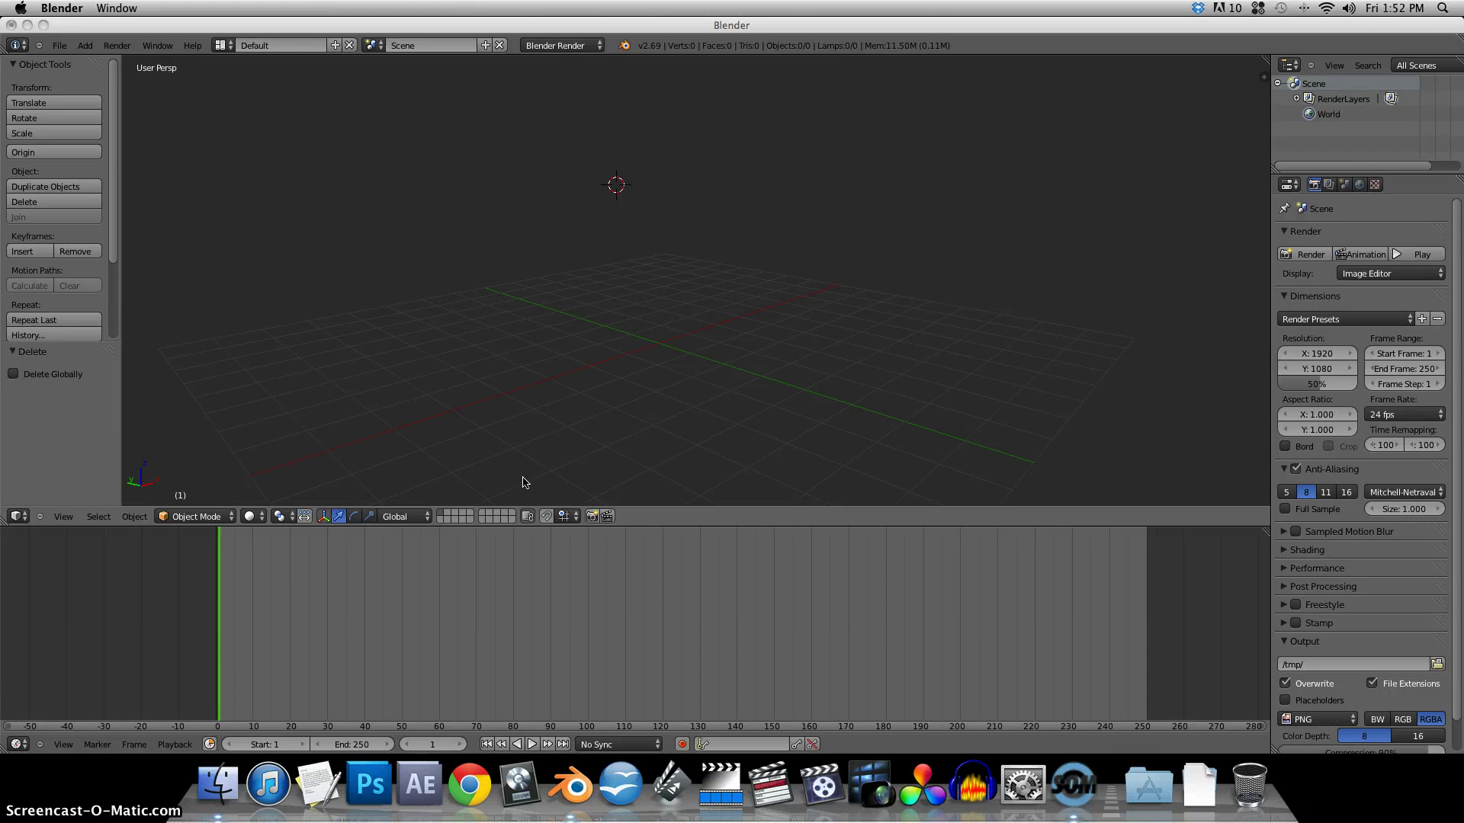
# Snap the 3D cursor to the world origin, abandoning a command search for 'text'
pyautogui.moveTo(565, 447)
pyautogui.mouseDown()
pyautogui.moveTo(575, 395)
pyautogui.moveTo(546, 349)
pyautogui.mouseUp()
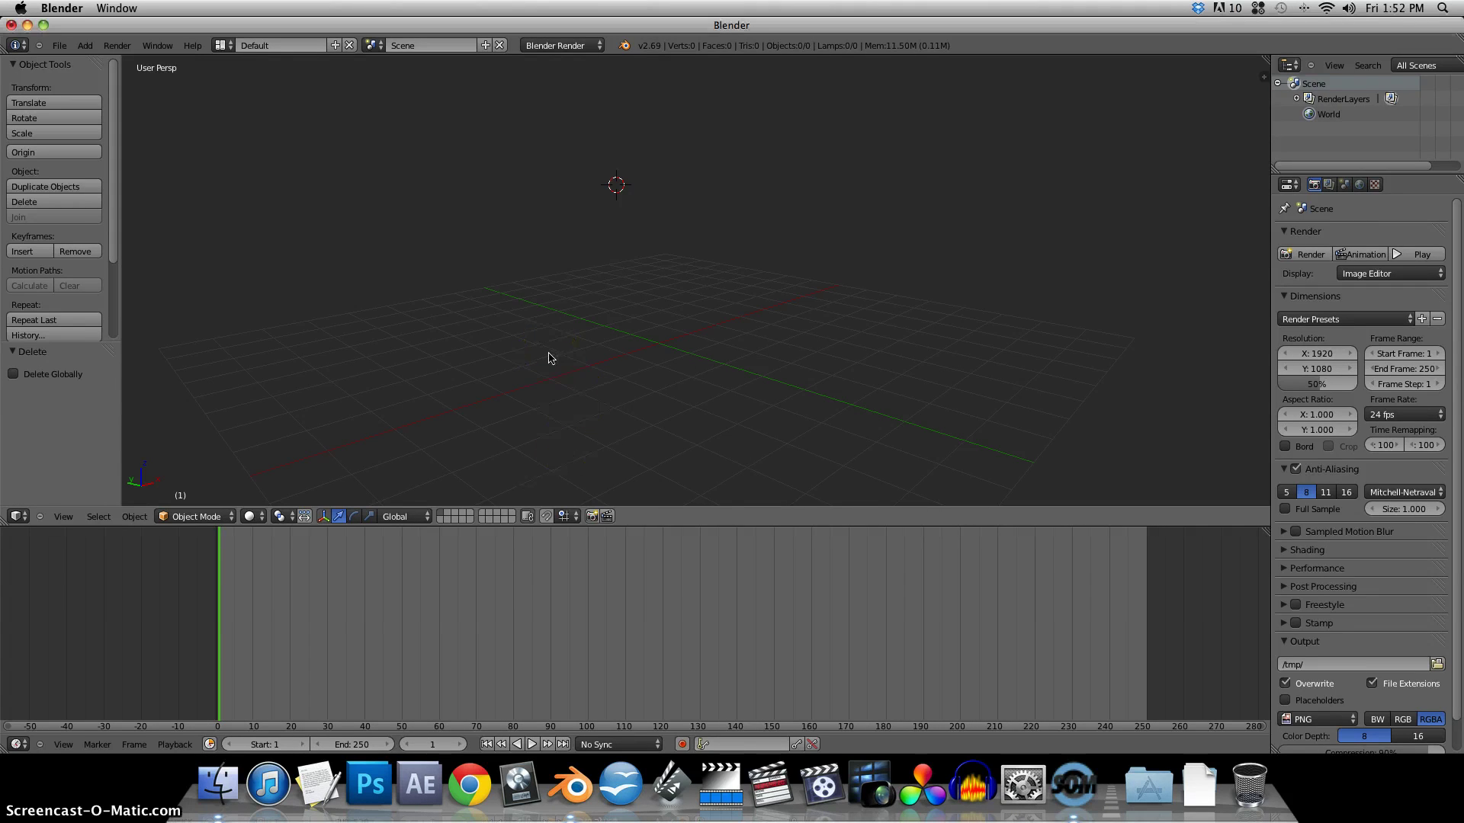
pyautogui.hotkey('shift', 'c')
pyautogui.press('space')
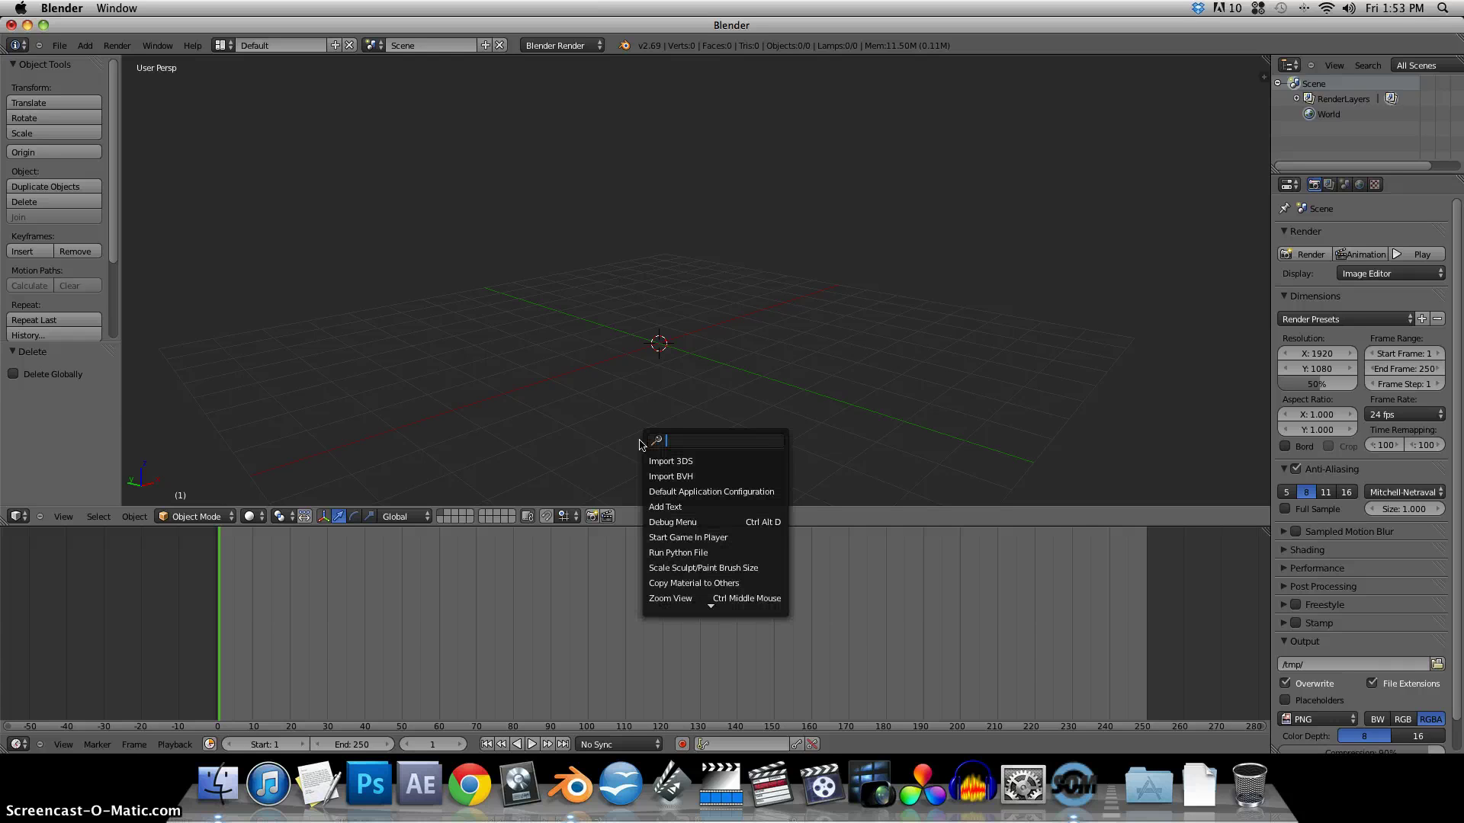
pyautogui.write('text')
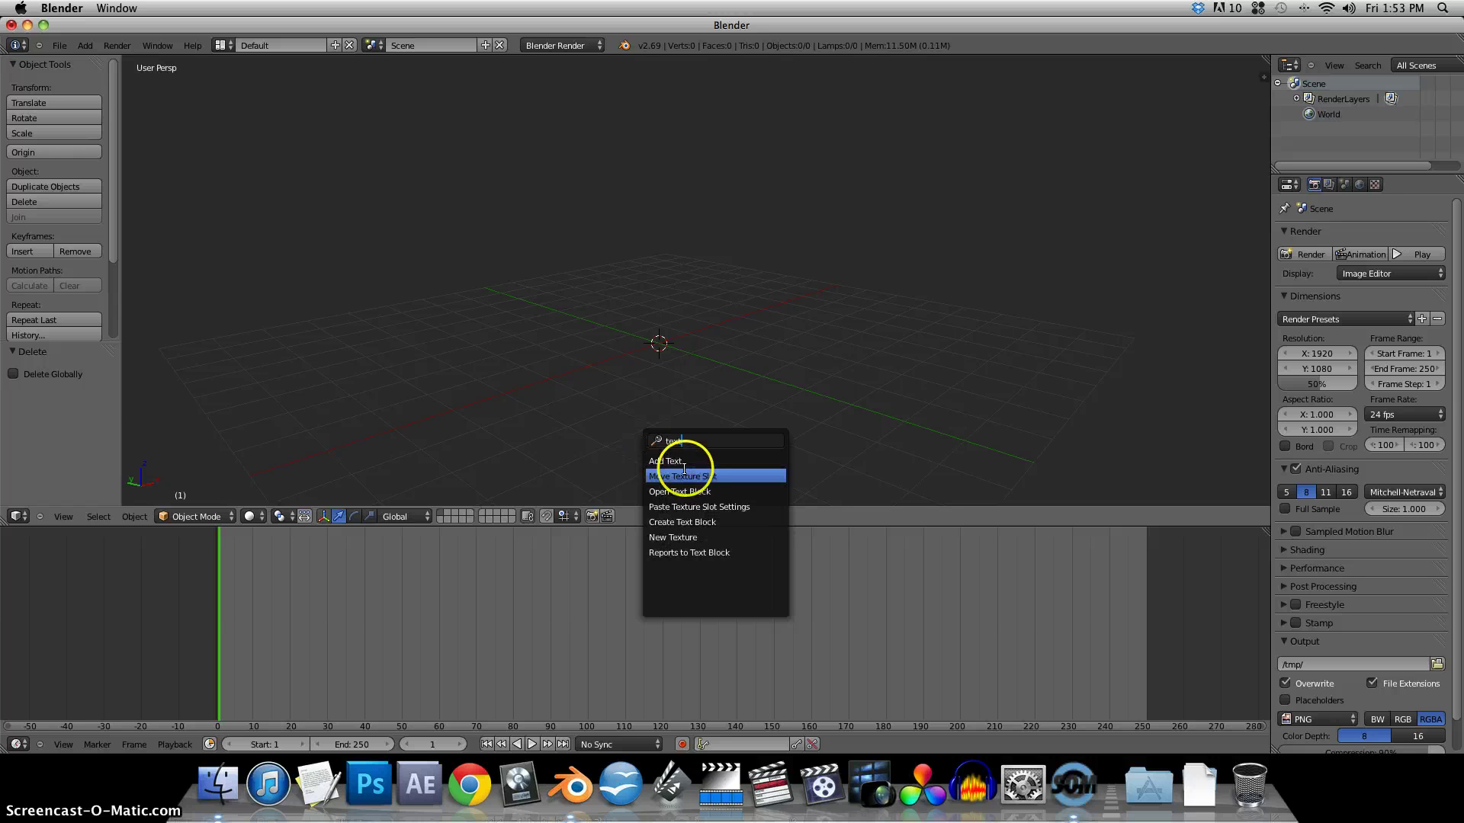
pyautogui.press('space')
pyautogui.press('BackSpace')
pyautogui.press('BackSpace')
pyautogui.press('BackSpace')
pyautogui.press('BackSpace')
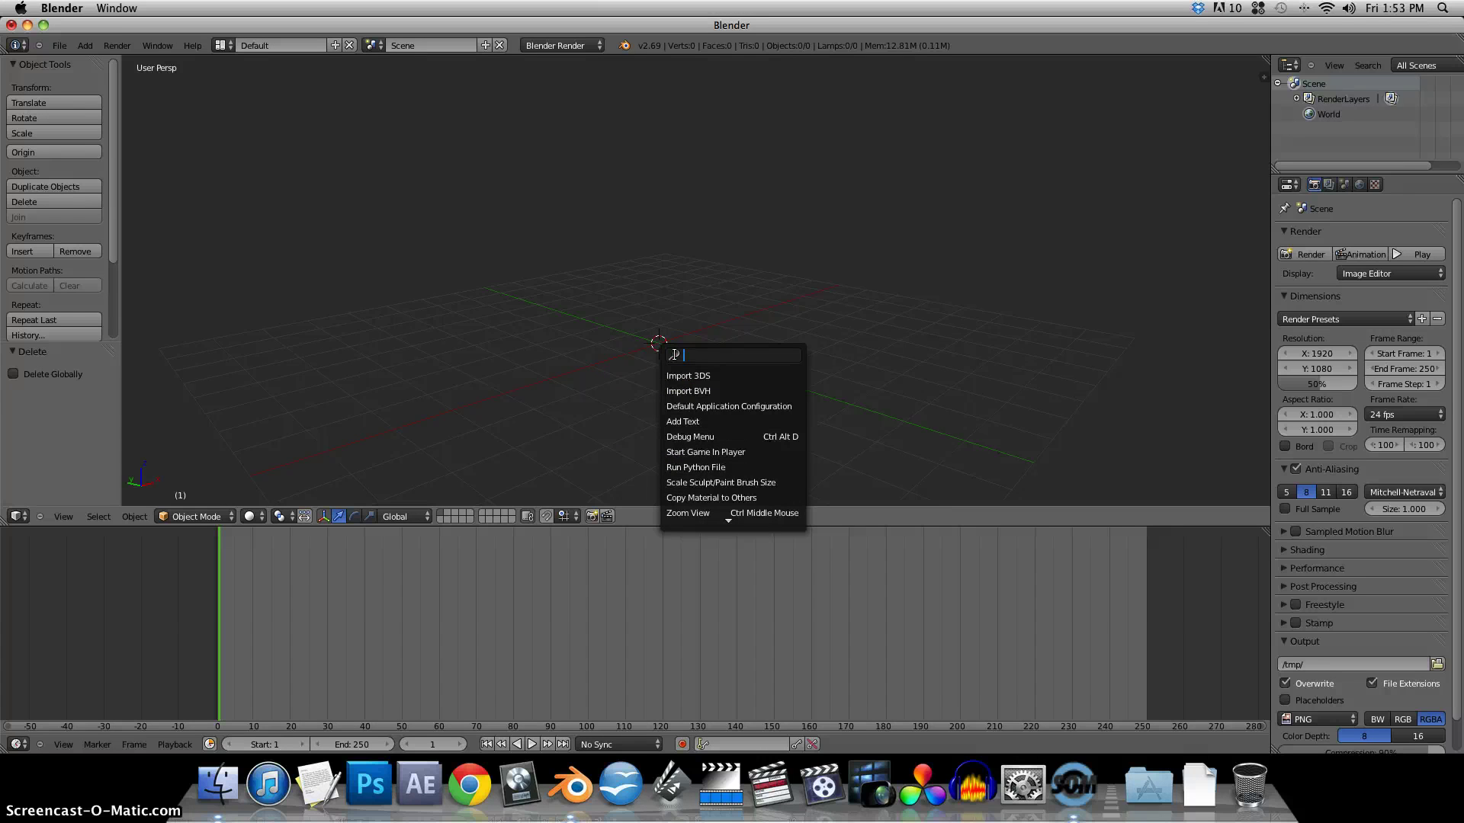
pyautogui.click(654, 358)
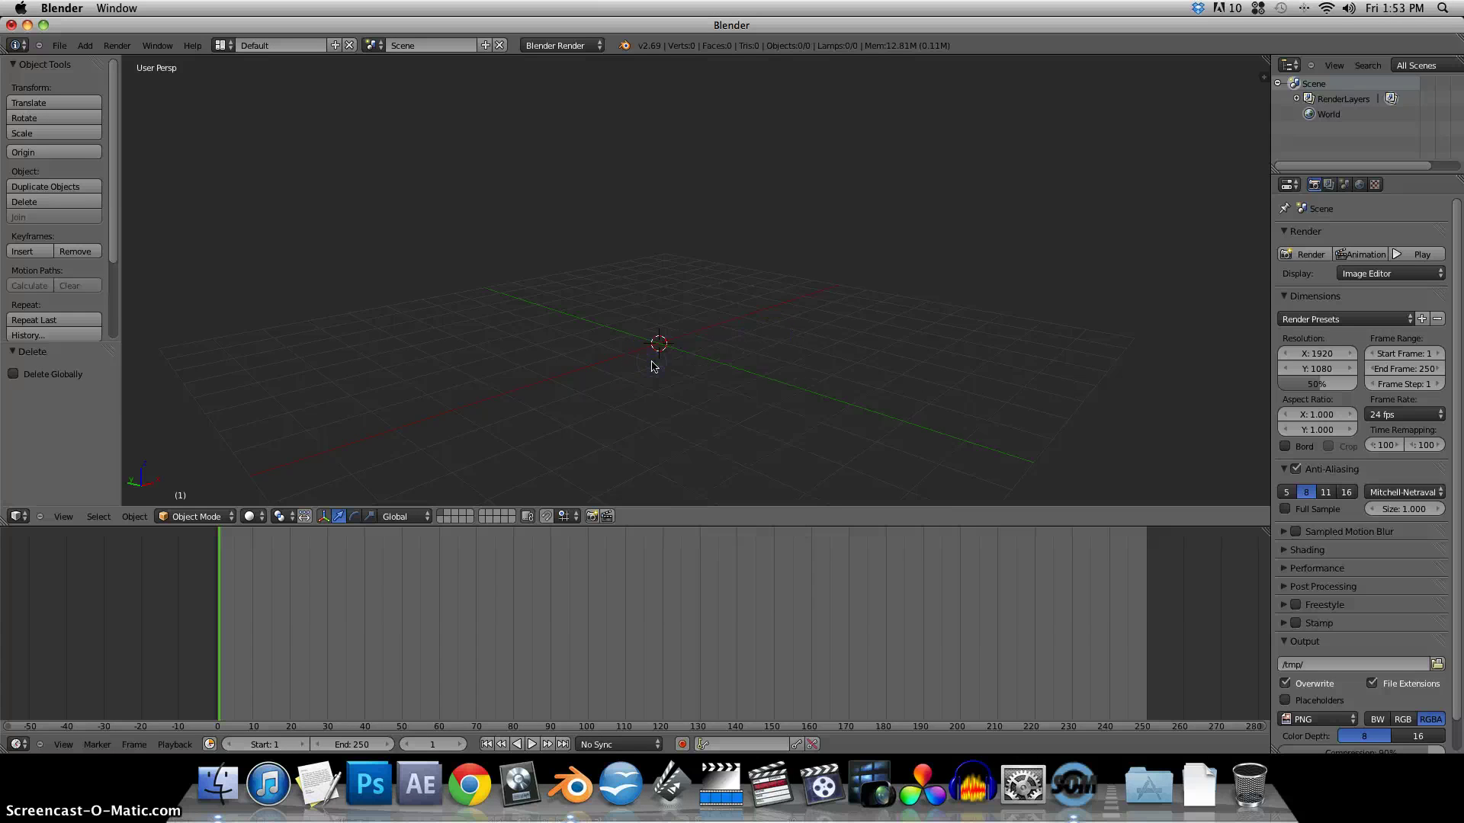
# Add a Text object at the origin via Shift+A, staying in Object Mode
pyautogui.hotkey('shift', 'a')
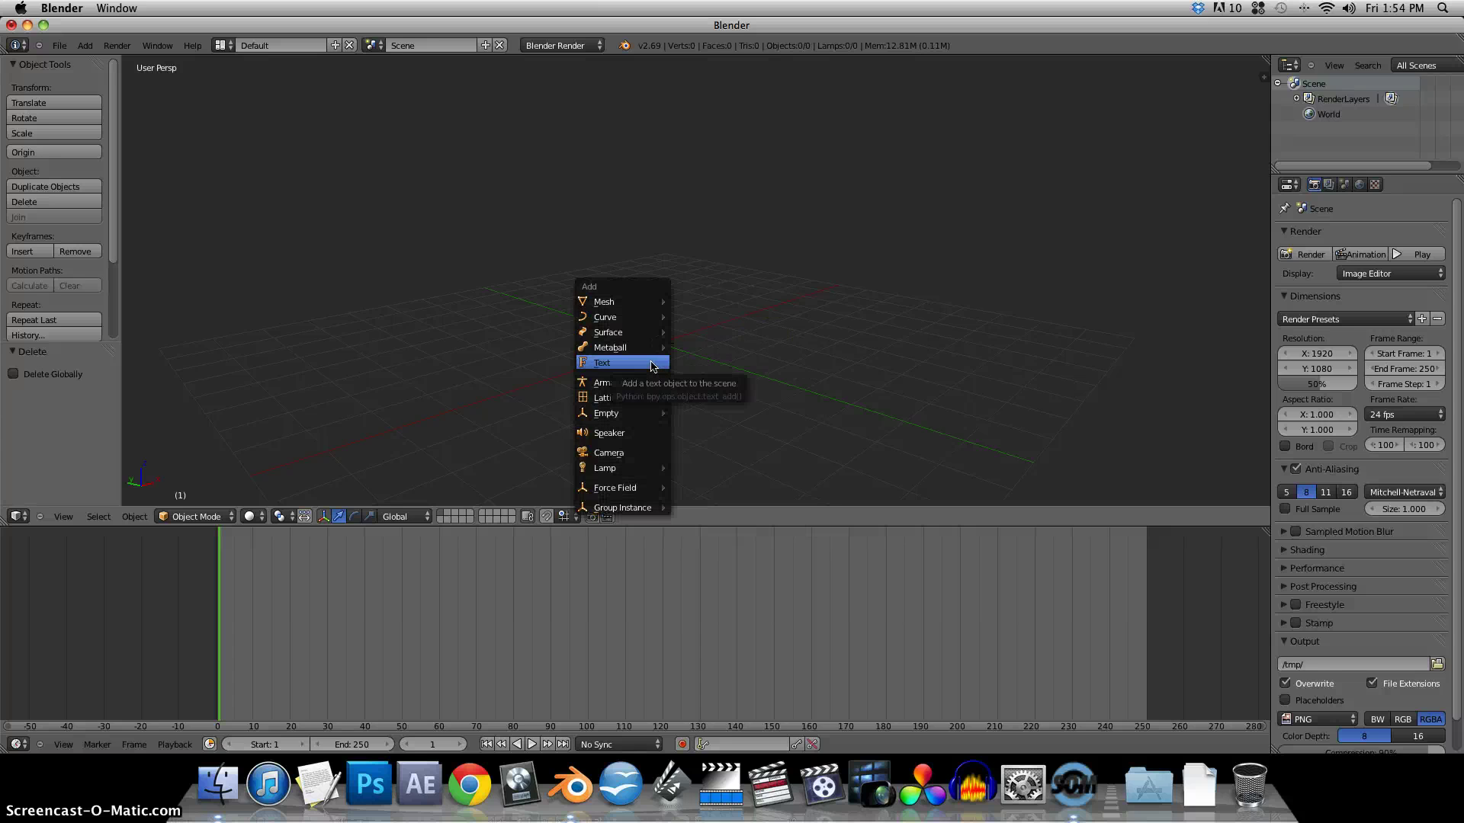
pyautogui.click(652, 364)
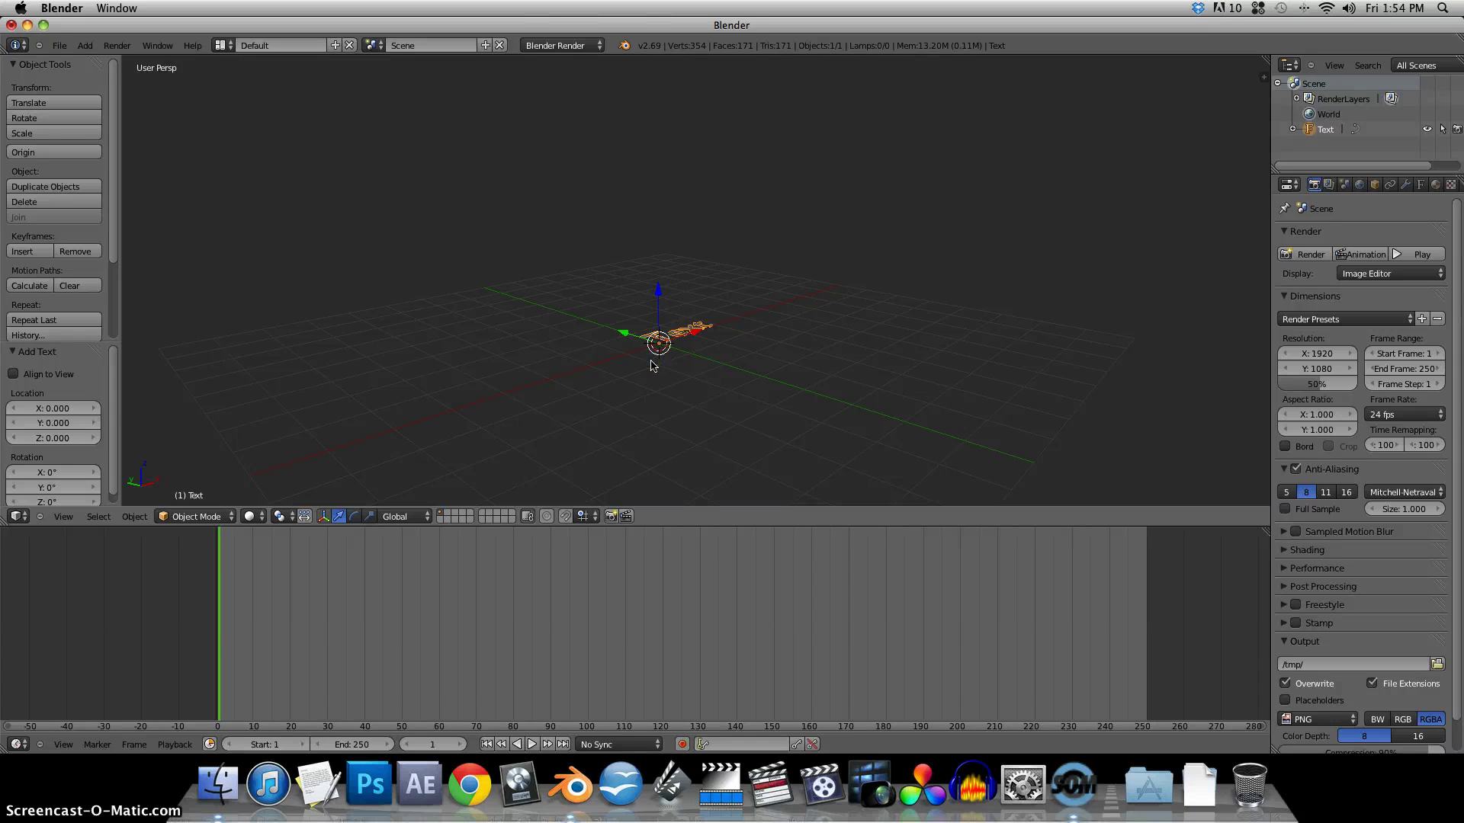
pyautogui.click(188, 520)
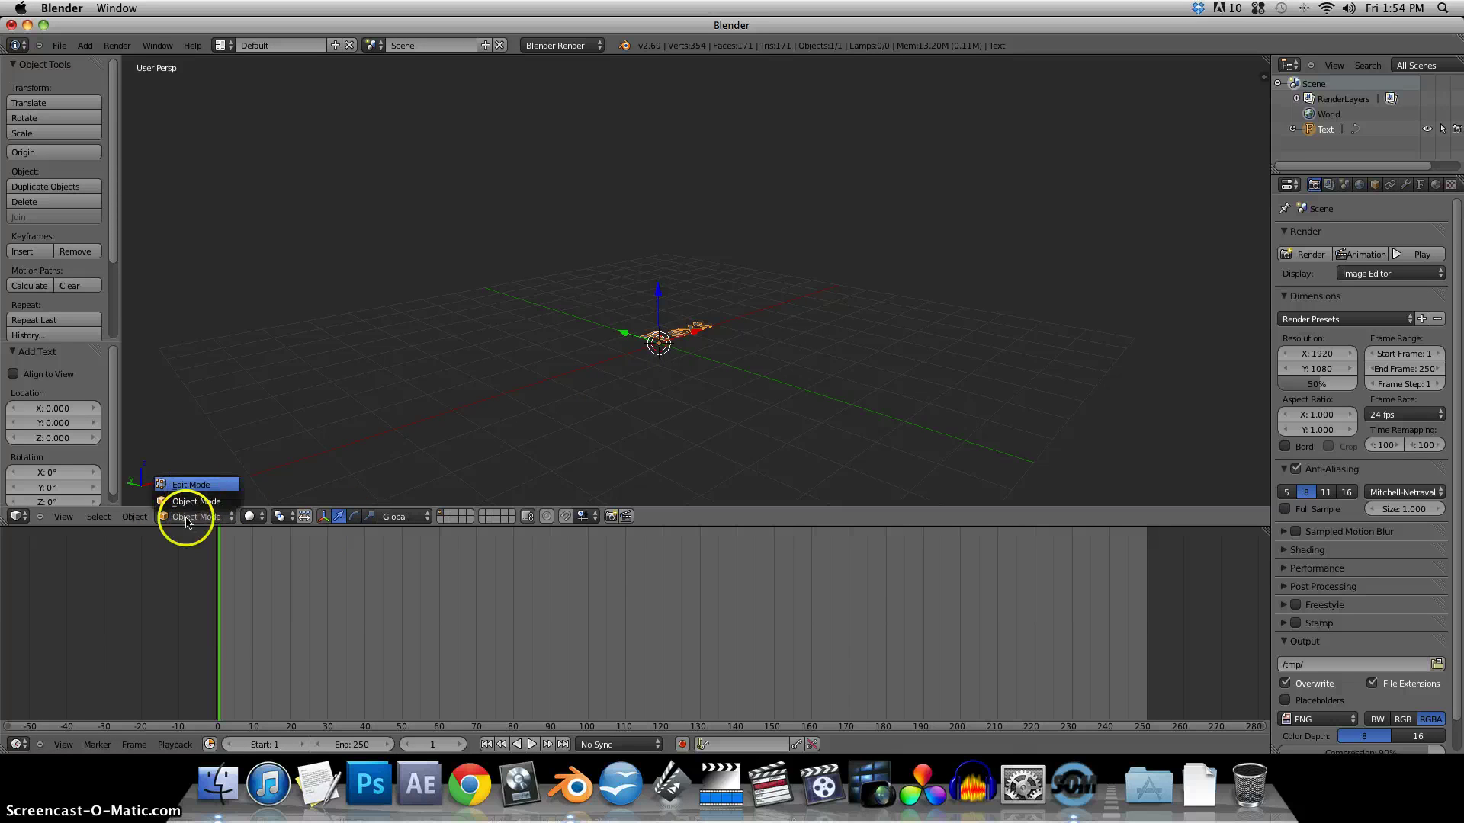
pyautogui.click(188, 518)
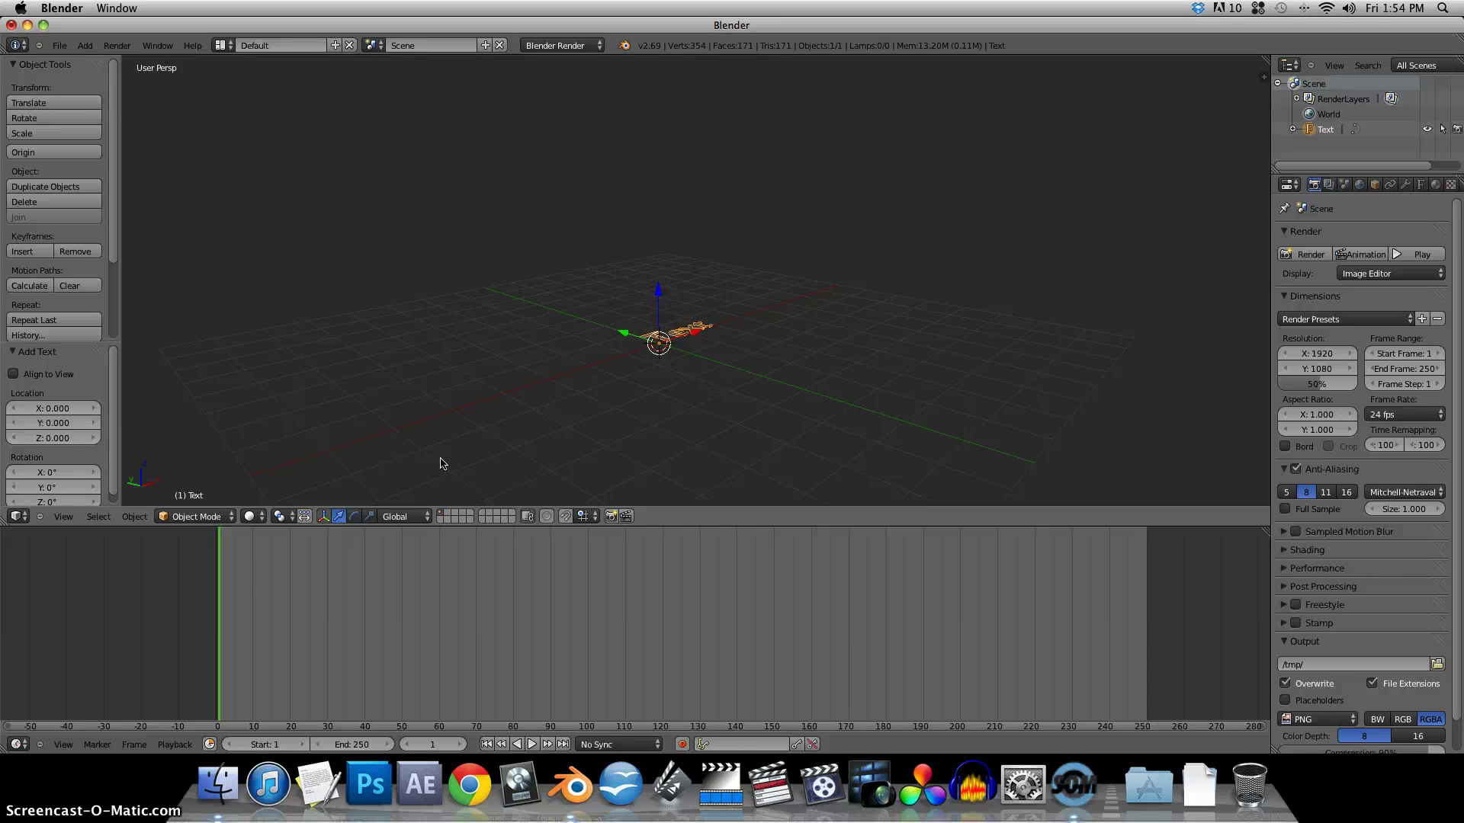
# Replace the default text with 'CineFreaks' in Edit Mode and return to Object Mode
pyautogui.press('Tab')
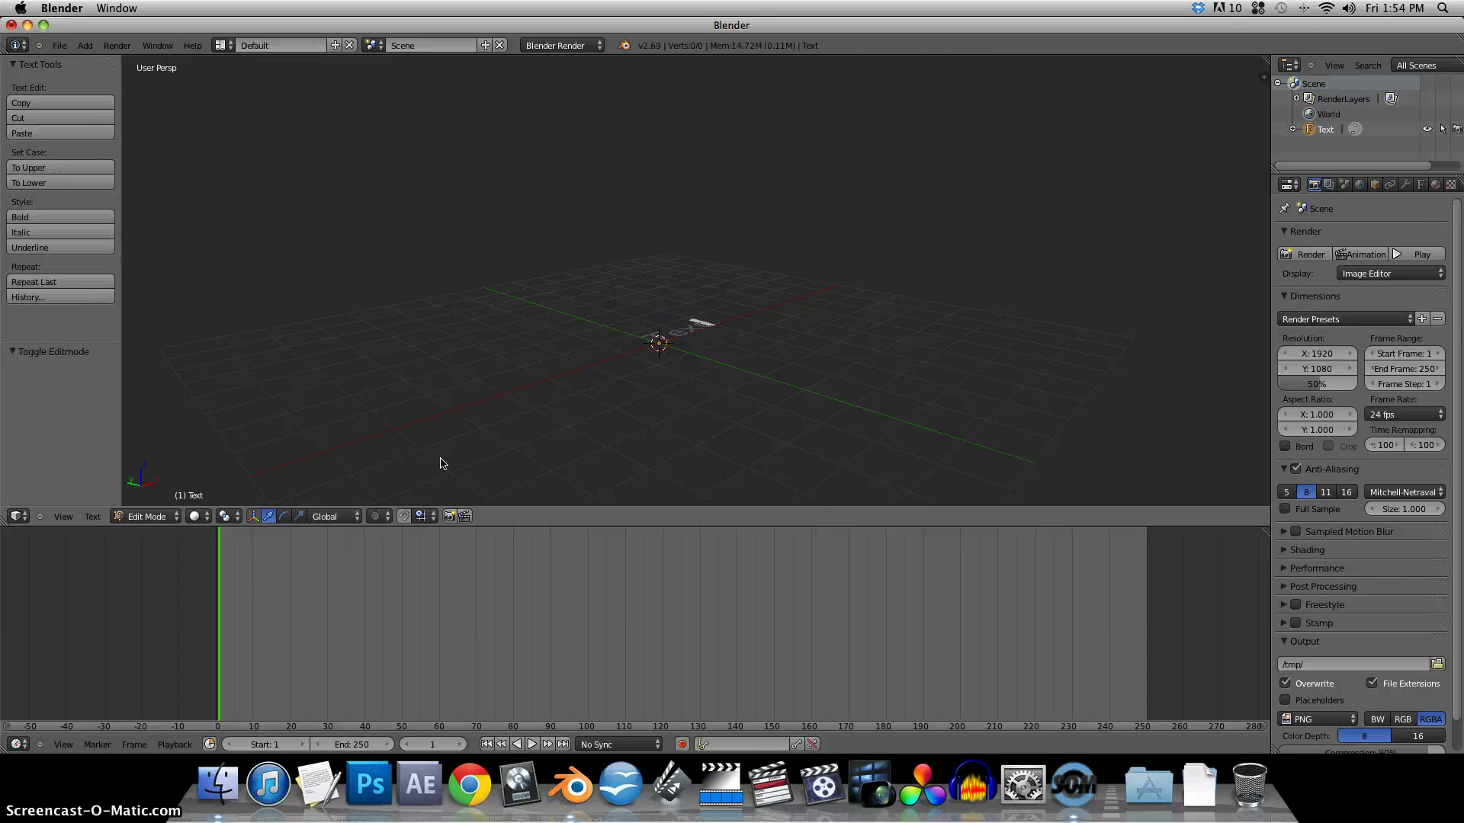
pyautogui.press('BackSpace')
pyautogui.press('BackSpace')
pyautogui.press('BackSpace')
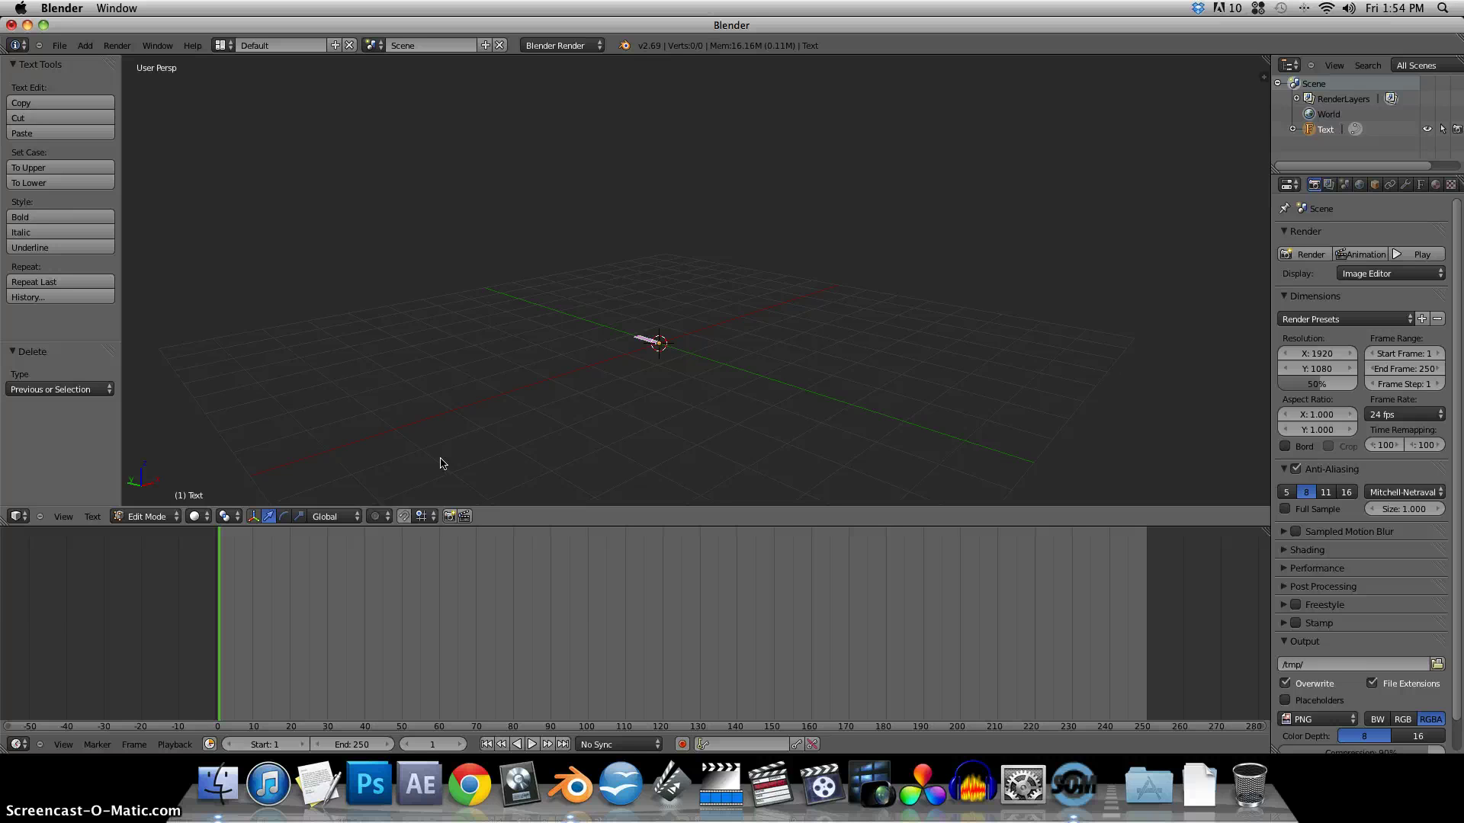
pyautogui.write('e')
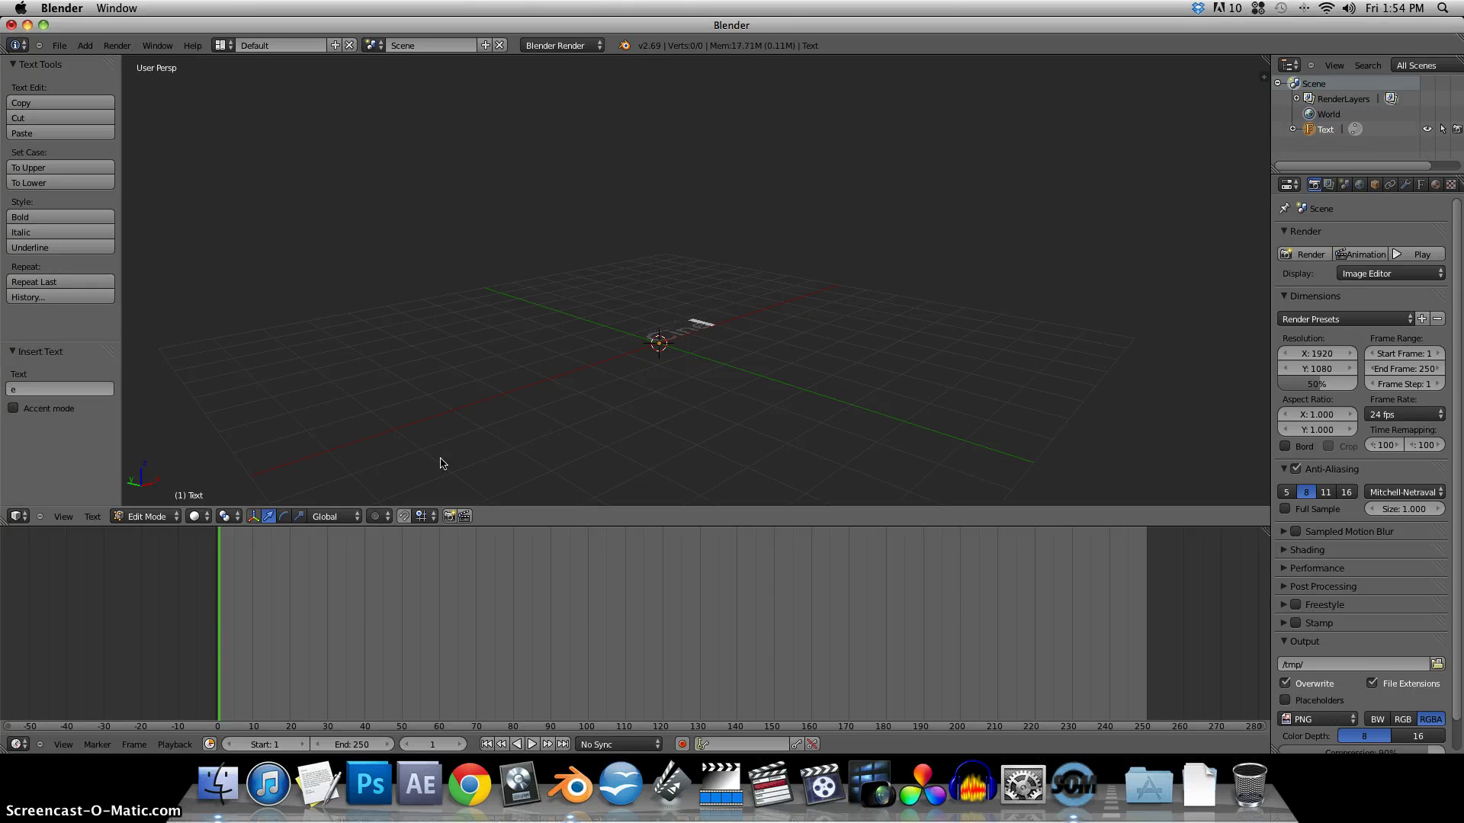
pyautogui.write('Freaks')
pyautogui.press('Tab')
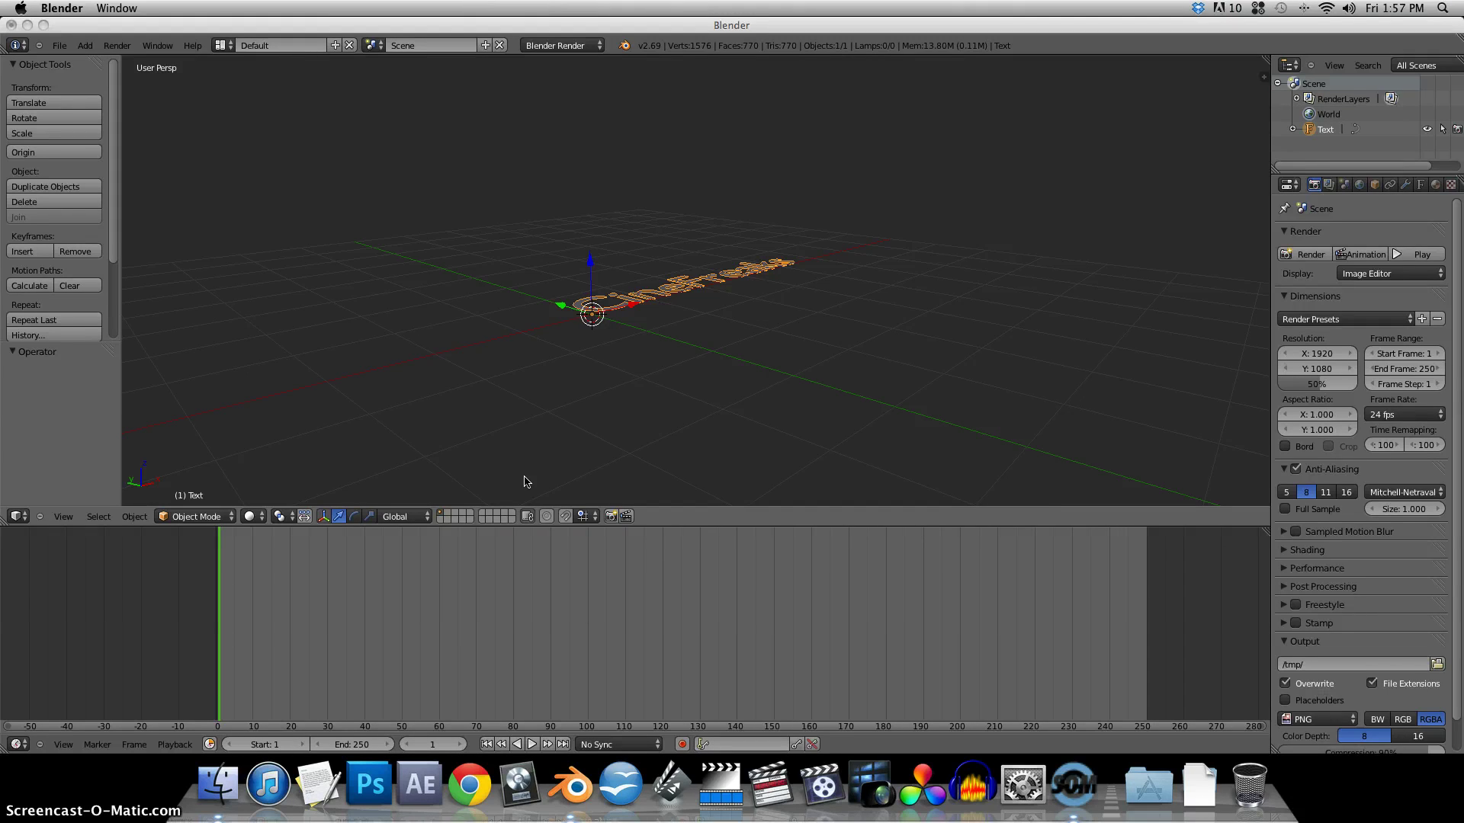
# Rotate the text object 90° about the X axis
pyautogui.click(578, 418)
pyautogui.press('r')
pyautogui.press('x')
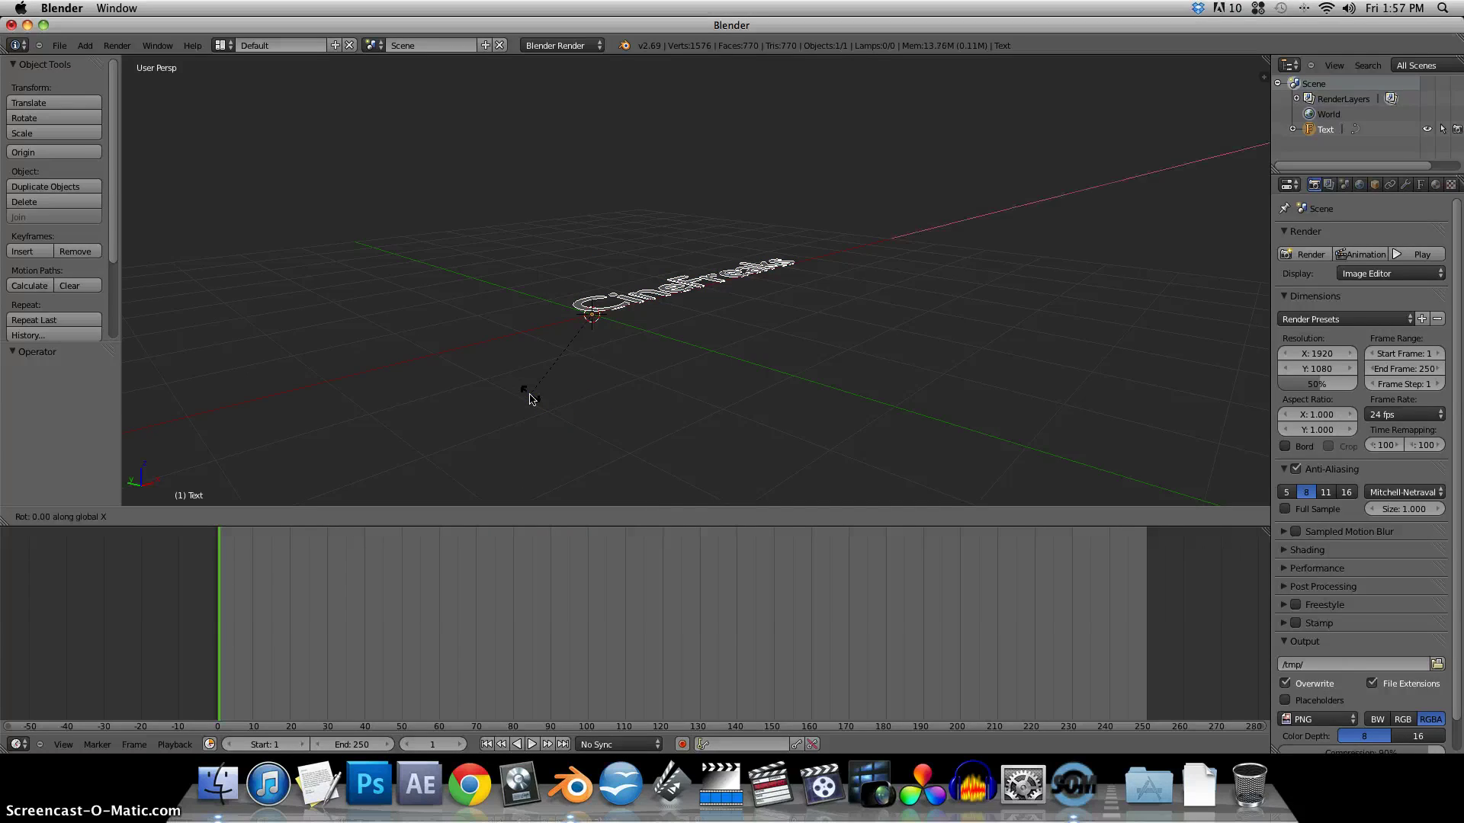
pyautogui.write('90')
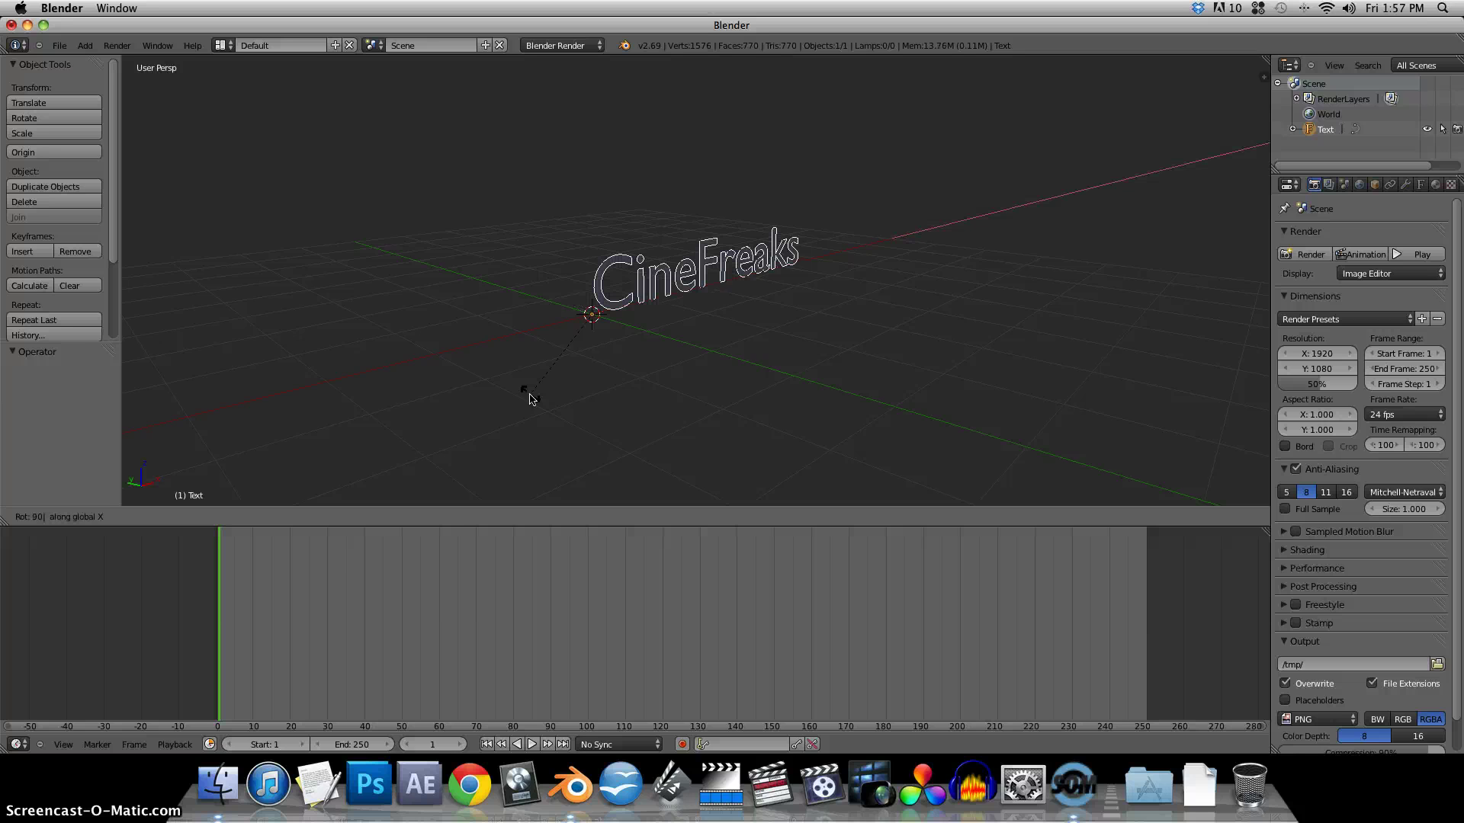
pyautogui.press('Return')
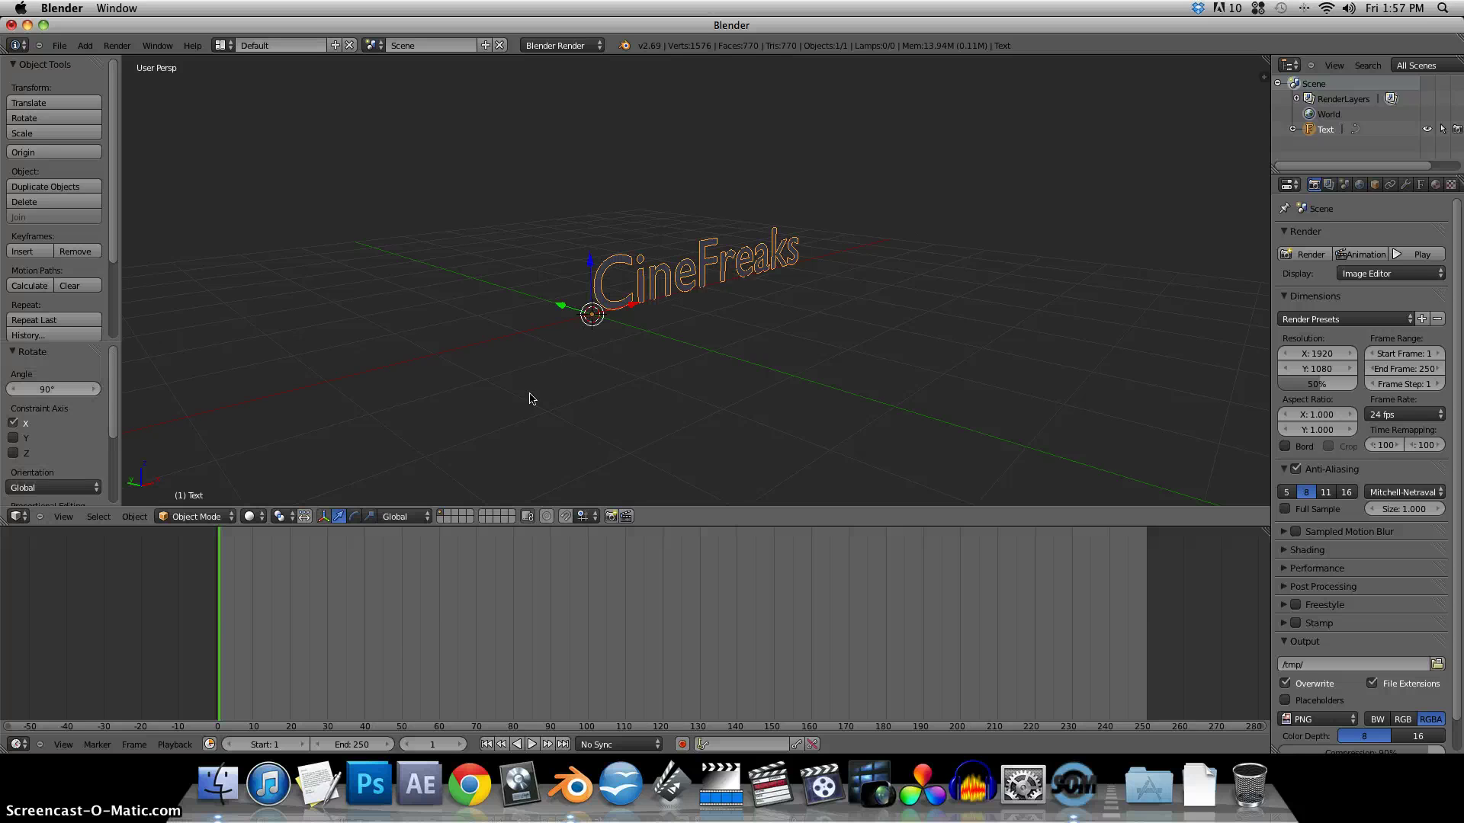
# Start a second X-axis rotation of the text and cancel it, keeping it upright
pyautogui.rightClick(610, 268)
pyautogui.press('r')
pyautogui.press('x')
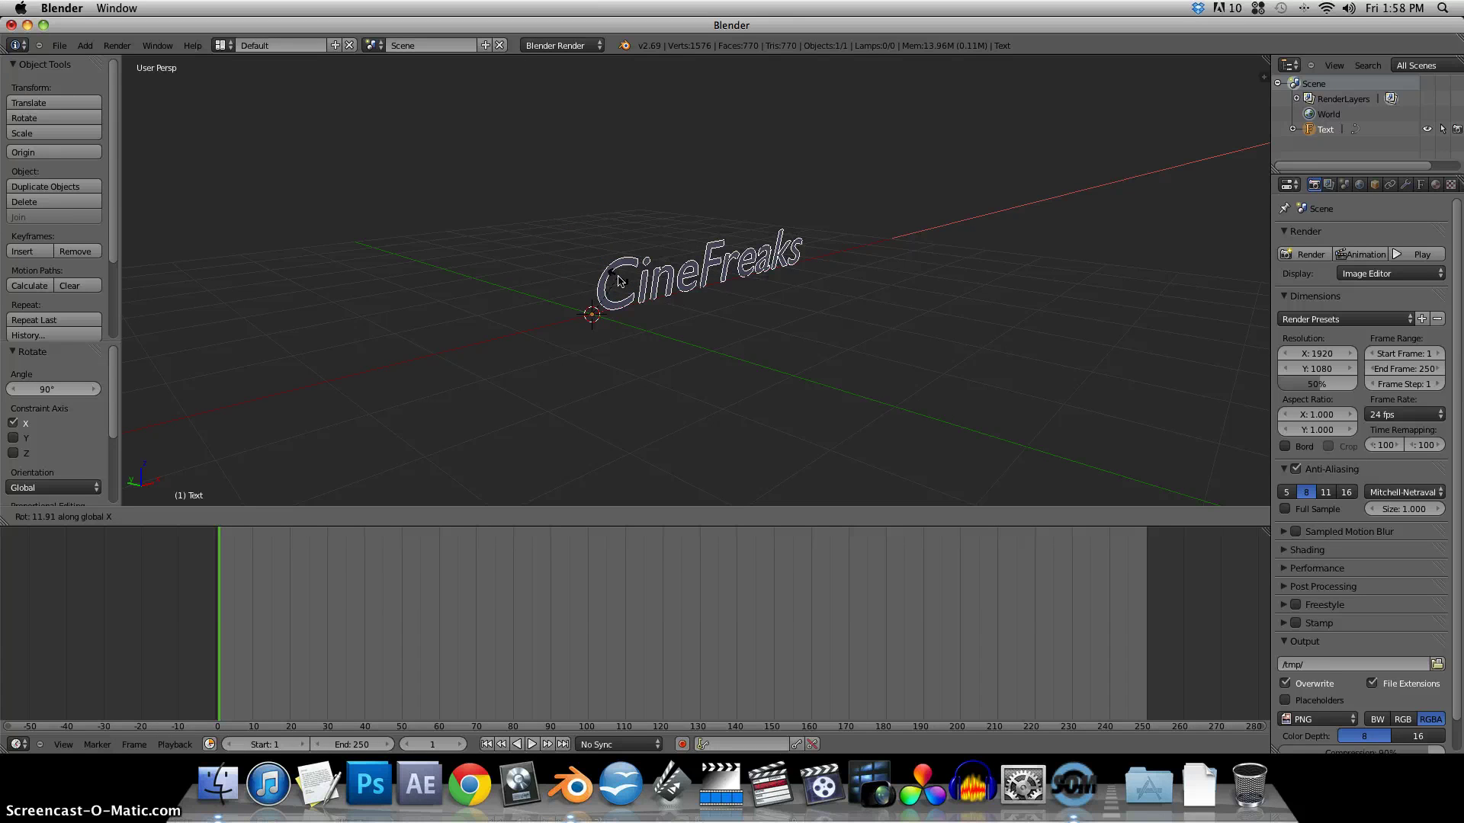
pyautogui.moveTo(618, 281); pyautogui.dragTo(707, 276)
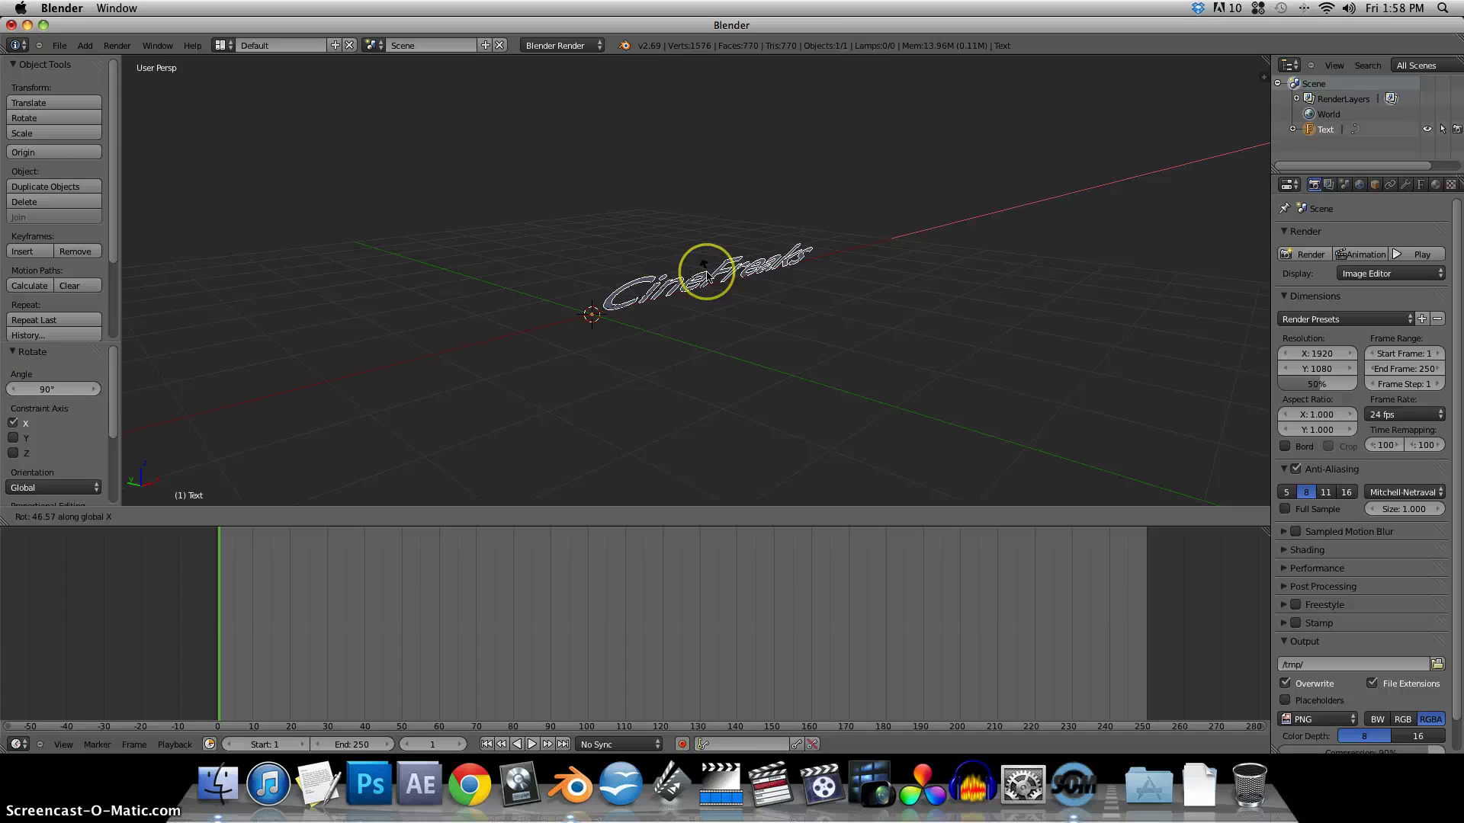
pyautogui.rightClick(707, 276)
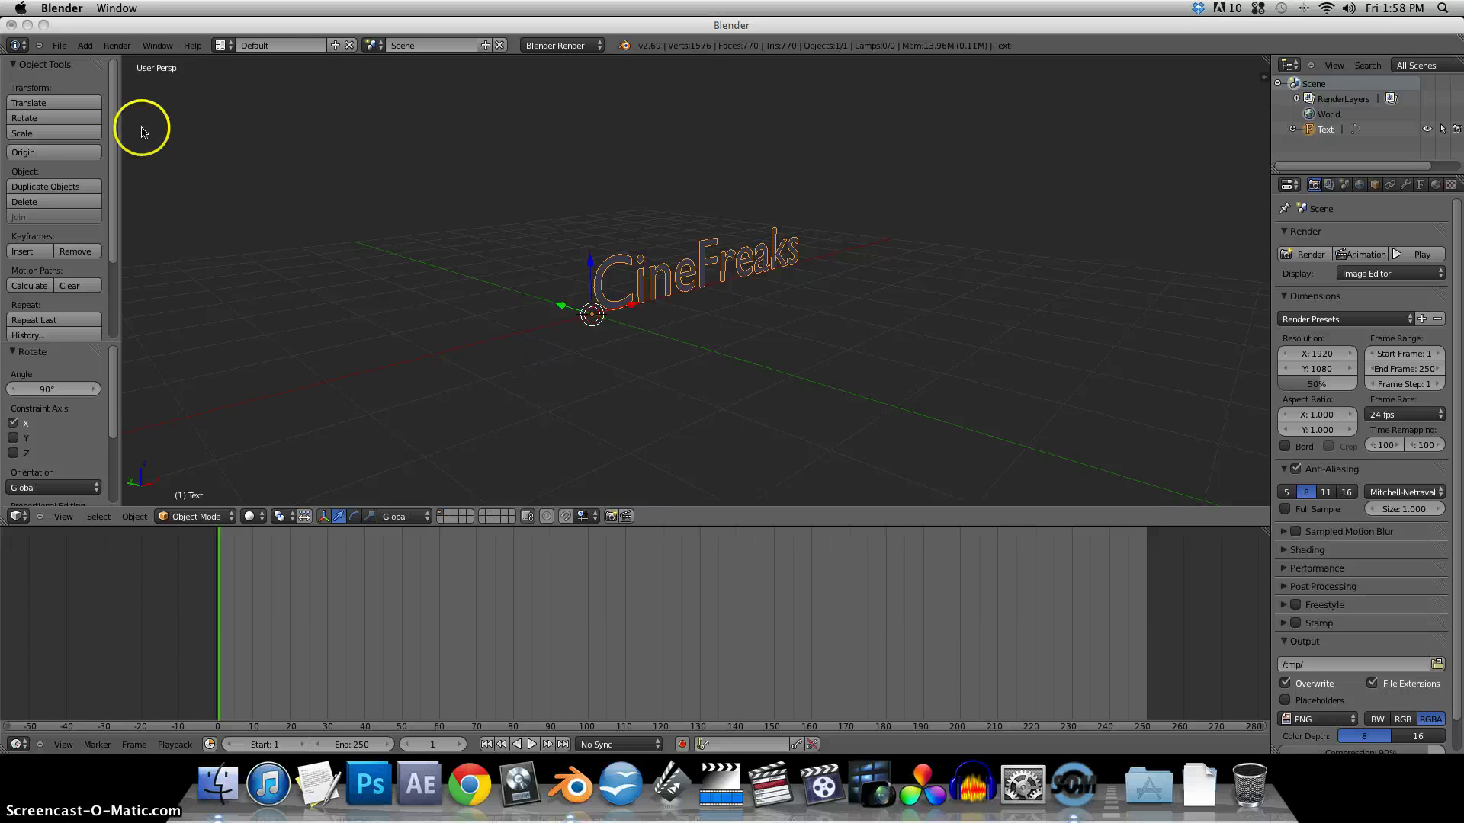
# Look over the File menu, then undo the last action with Object > Undo
pyautogui.click(61, 47)
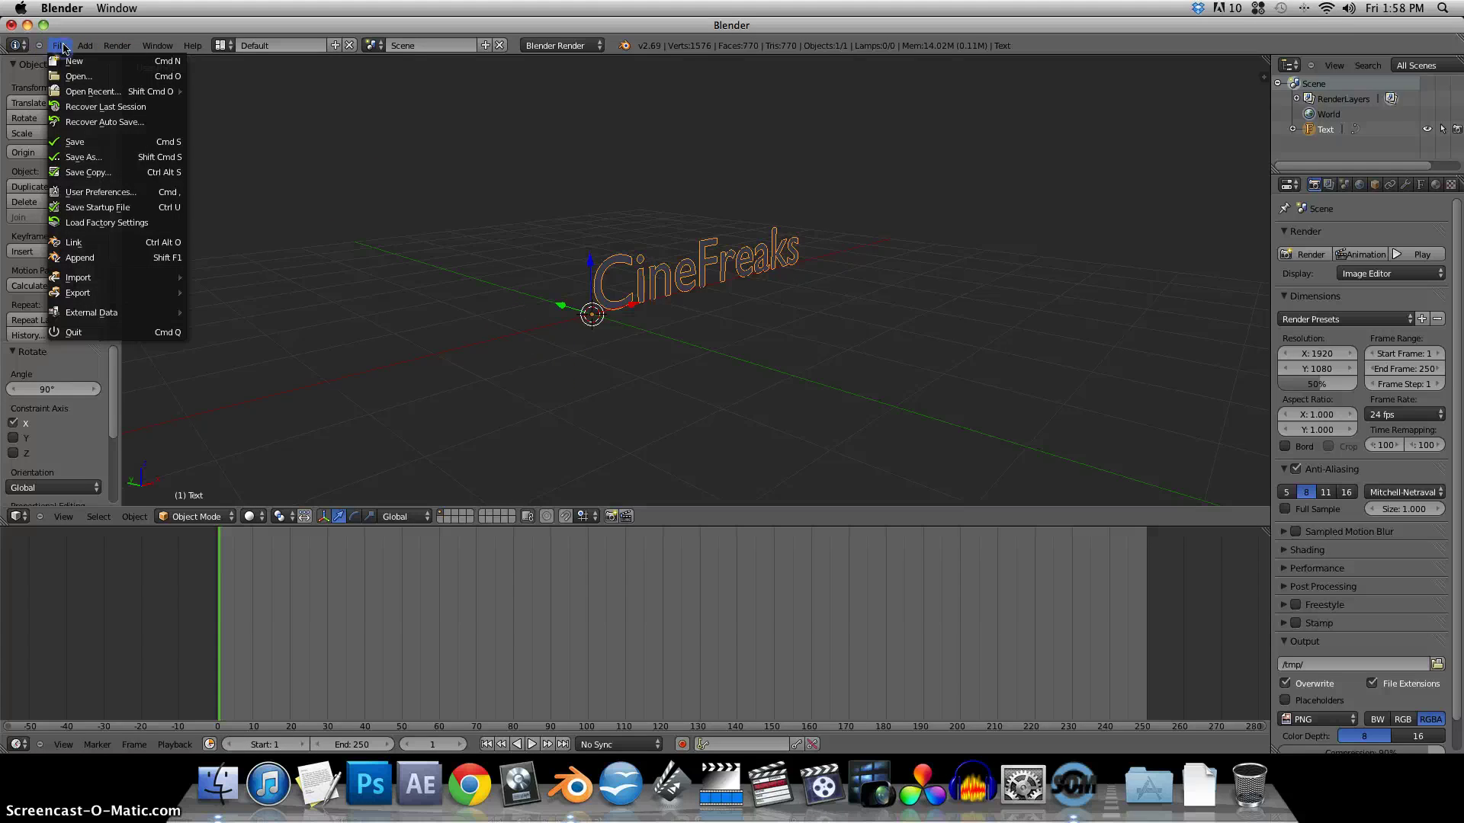
pyautogui.click(99, 28)
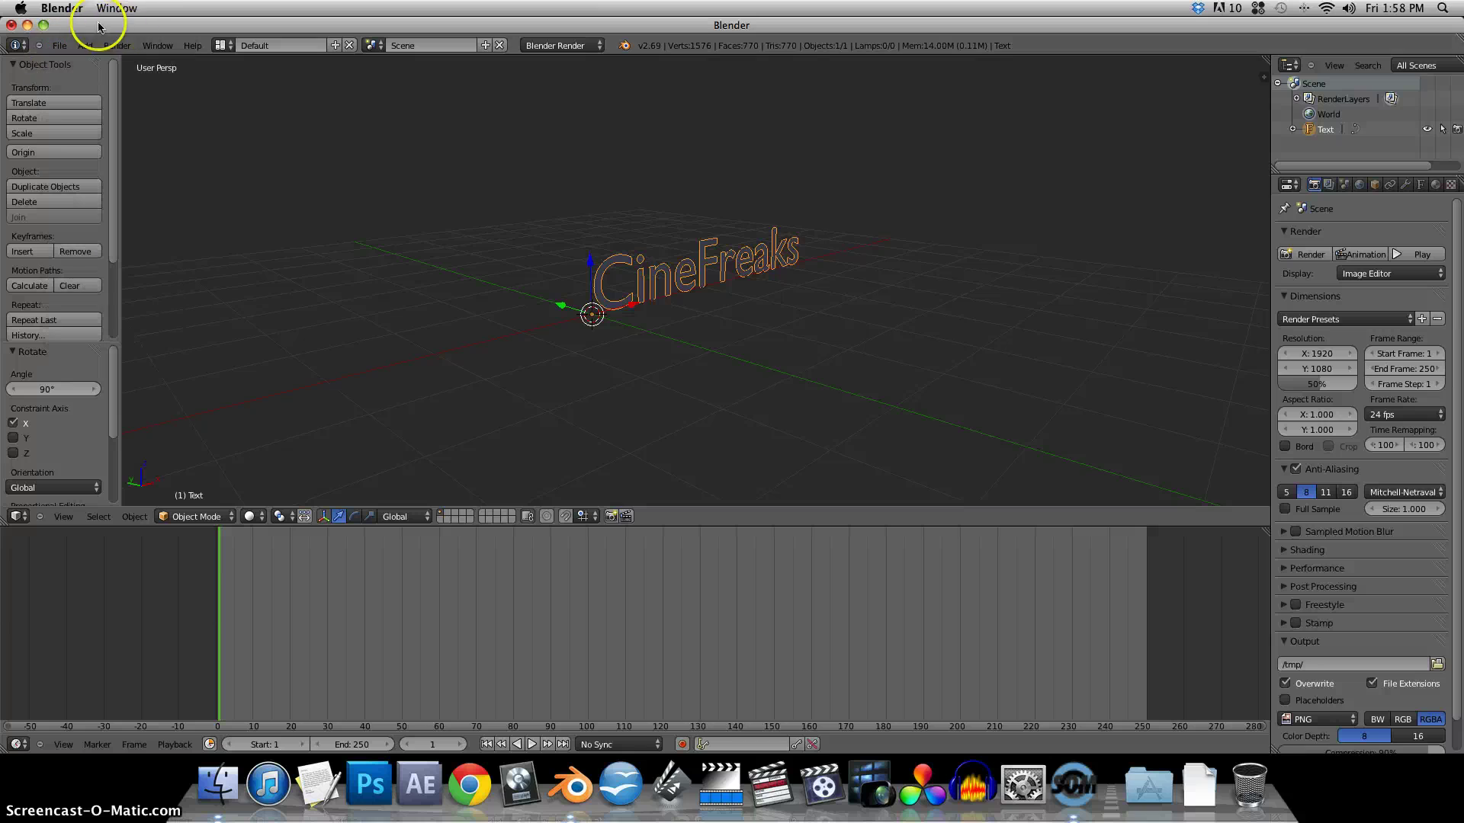
pyautogui.click(126, 519)
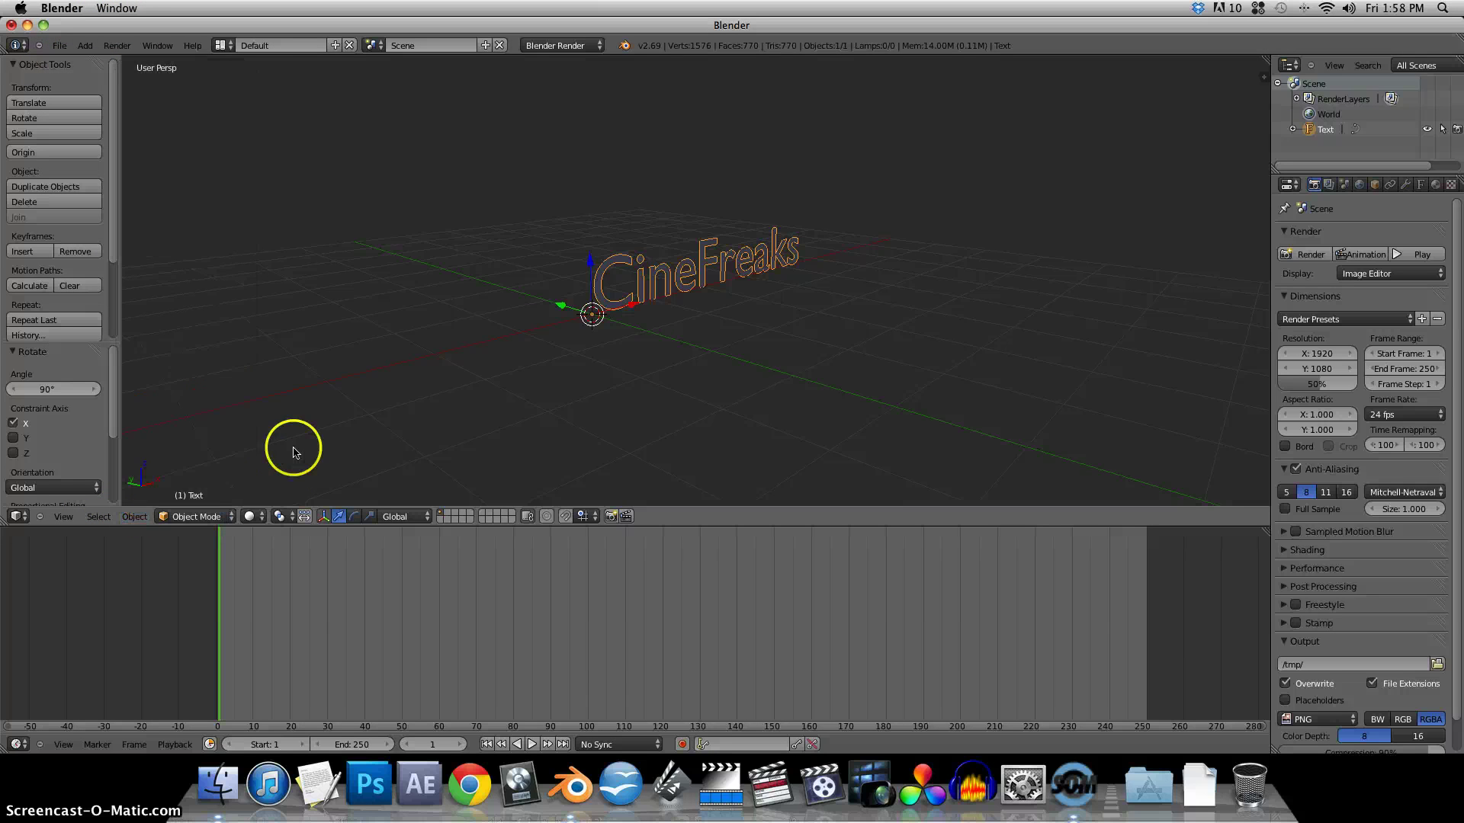
pyautogui.click(135, 517)
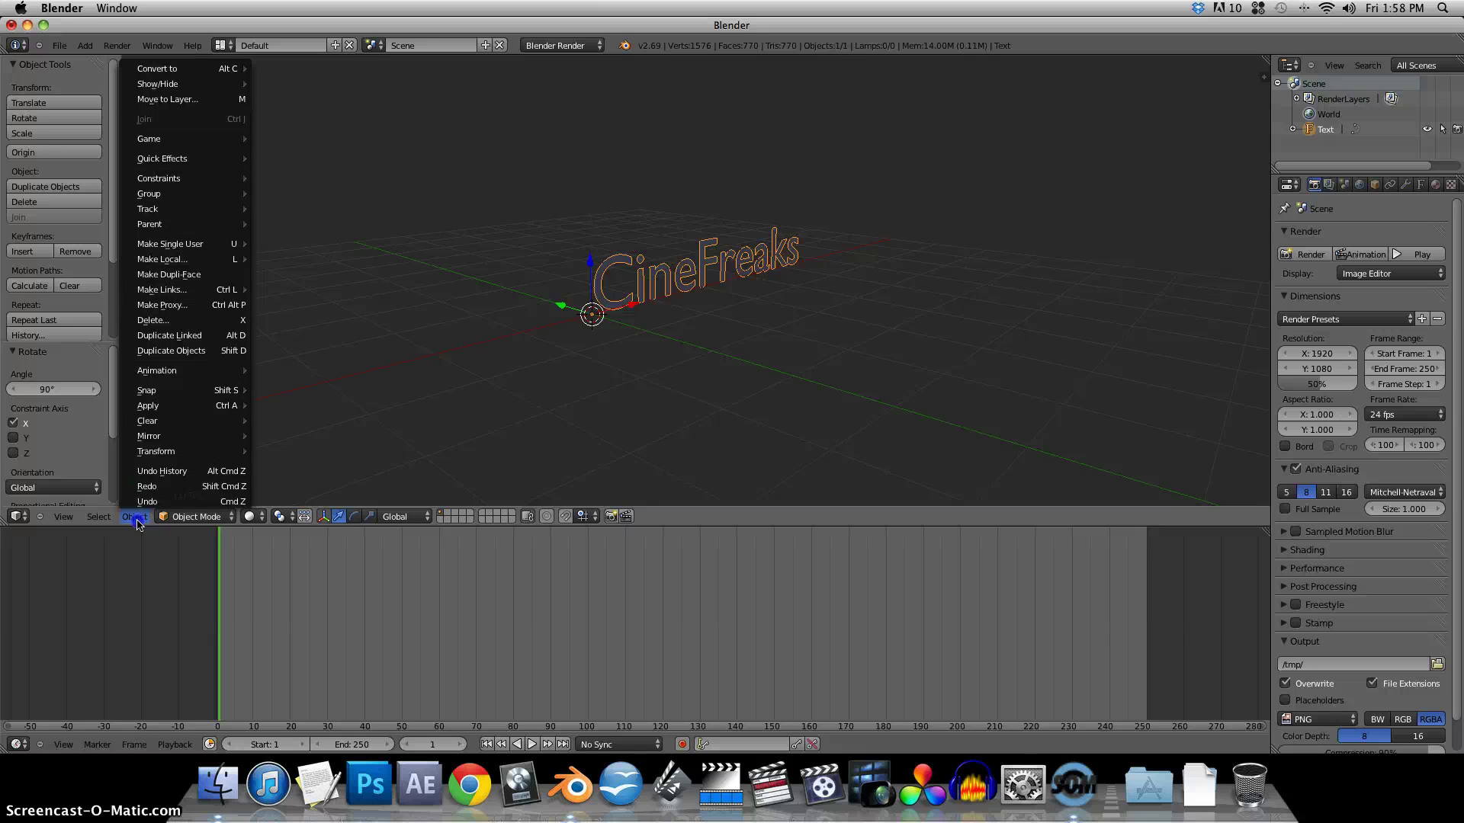
pyautogui.click(244, 502)
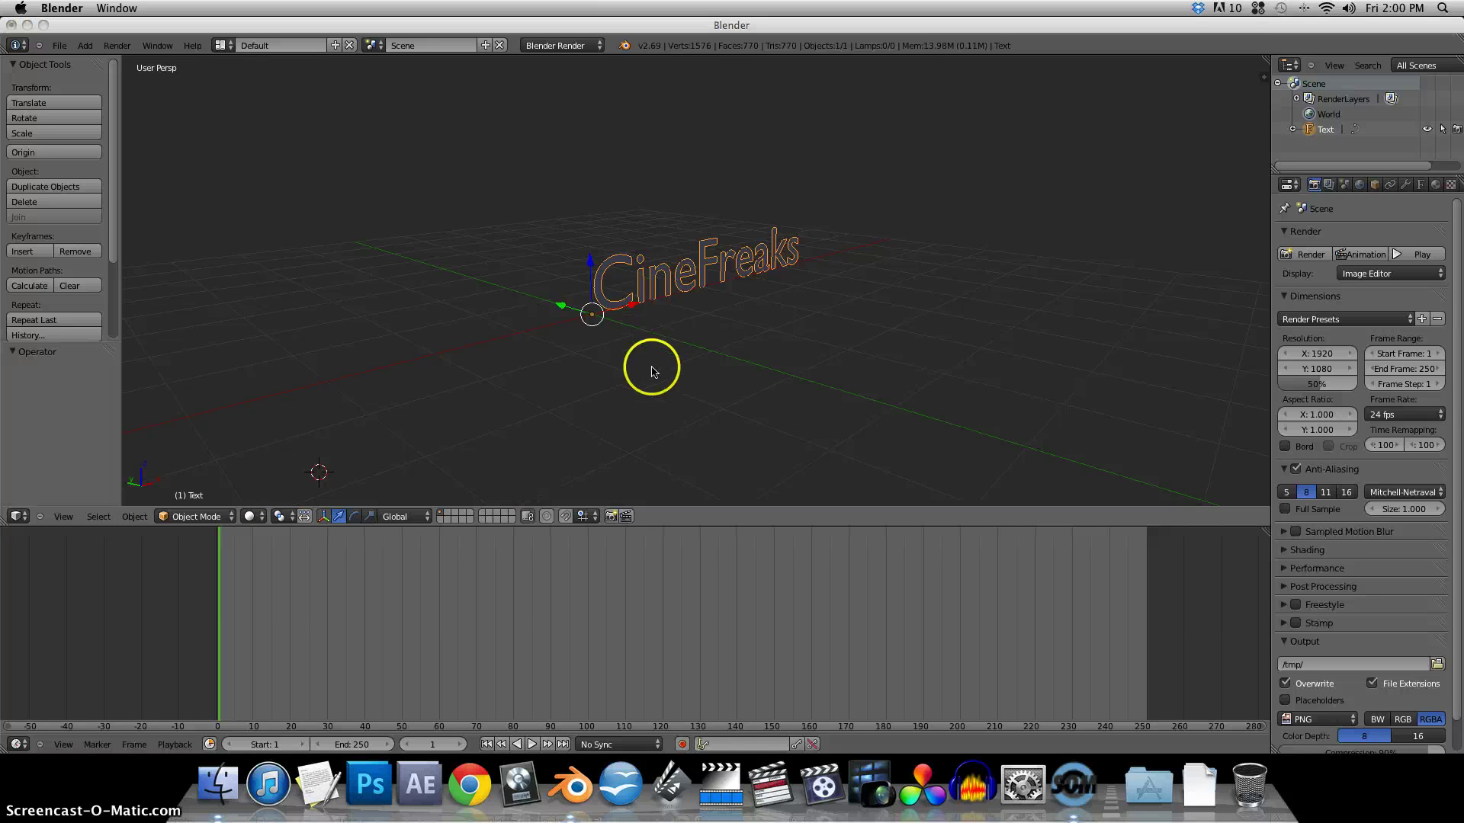
pyautogui.click(59, 46)
# Save the scene as tutorial_001.blend in the Logos/Tutorials folder
pyautogui.click(89, 145)
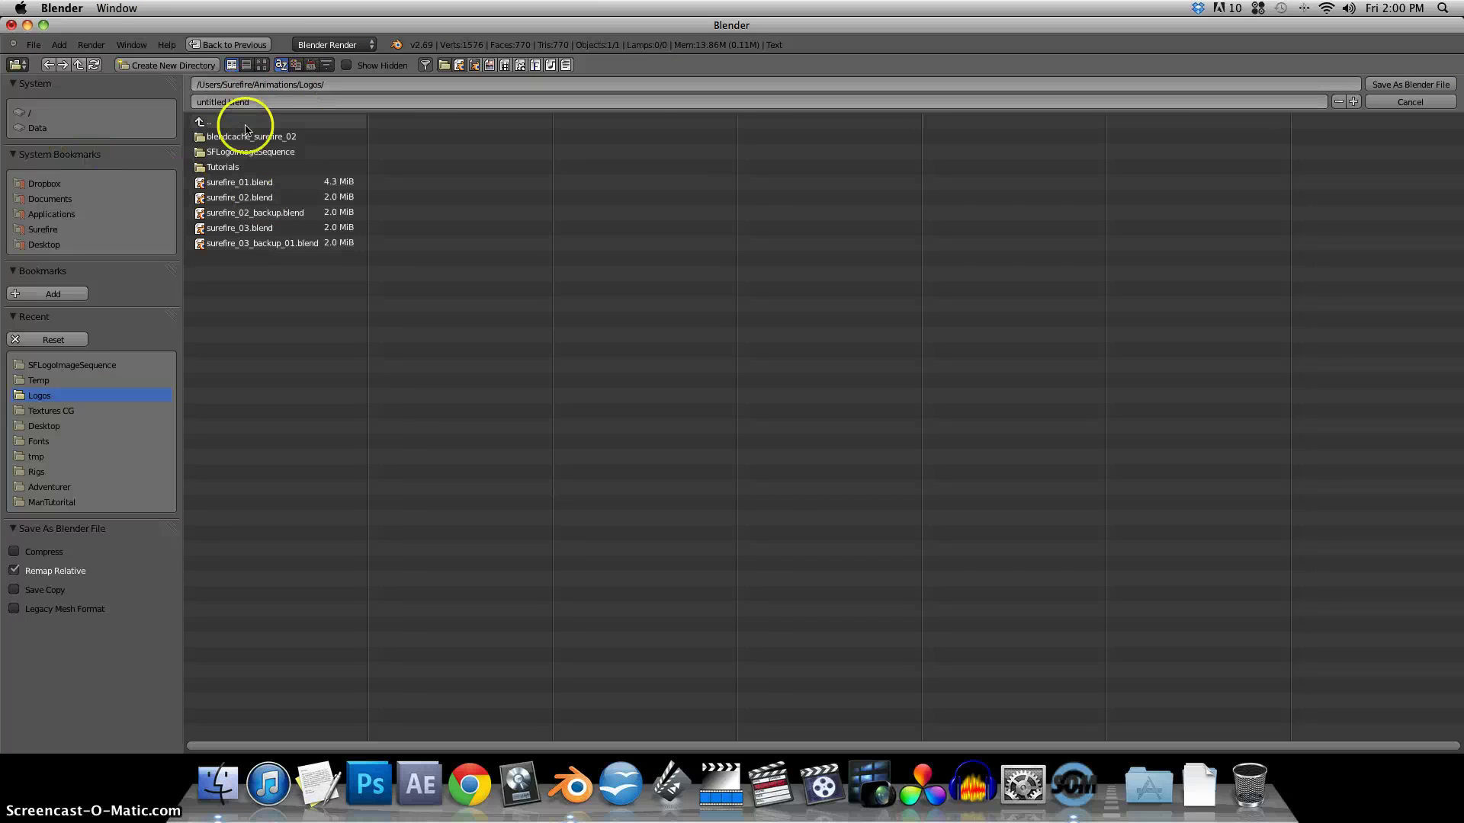
pyautogui.click(224, 167)
pyautogui.click(219, 101)
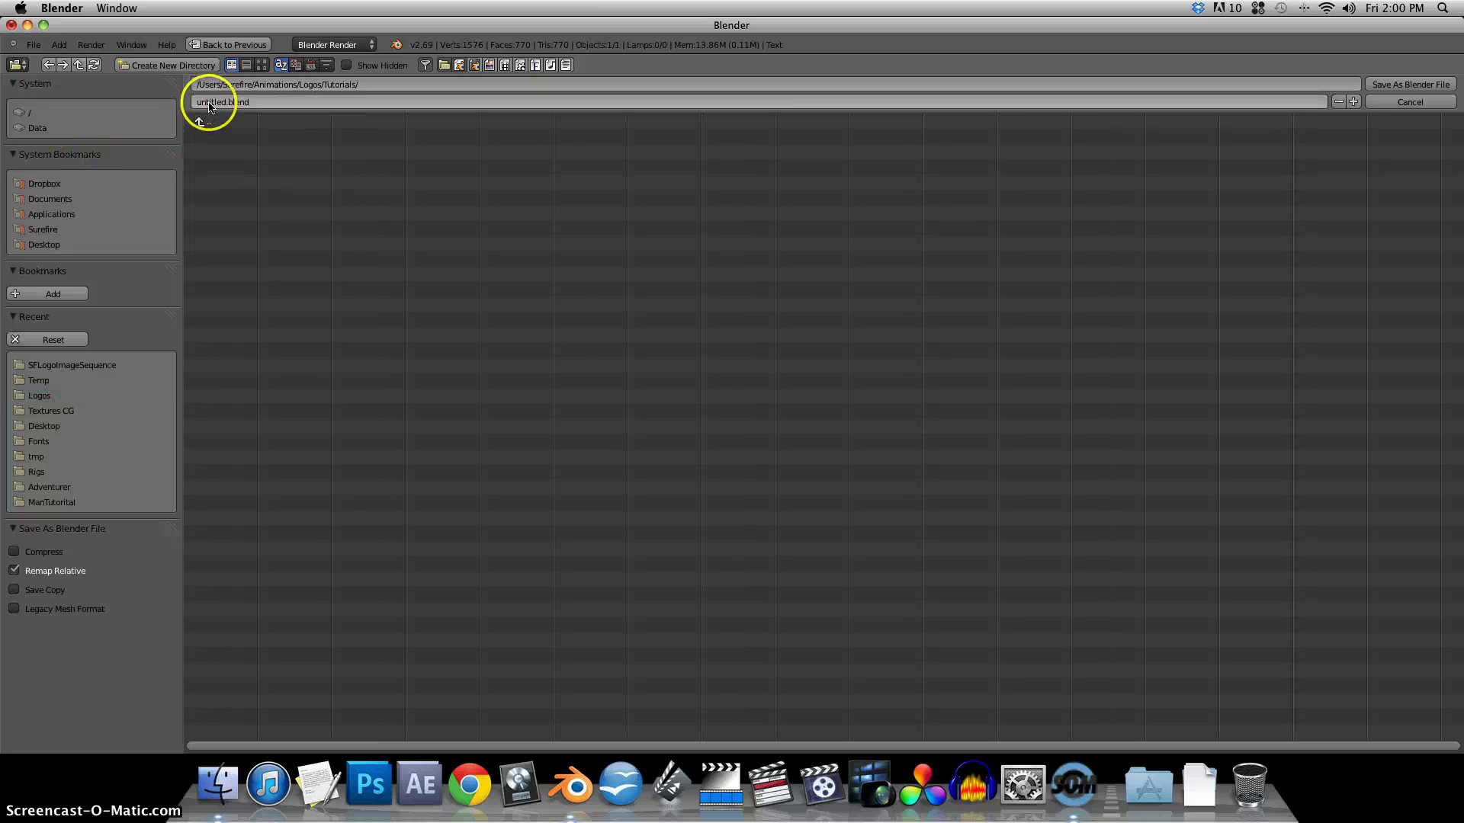
pyautogui.moveTo(228, 102); pyautogui.dragTo(179, 102)
pyautogui.write('turor')
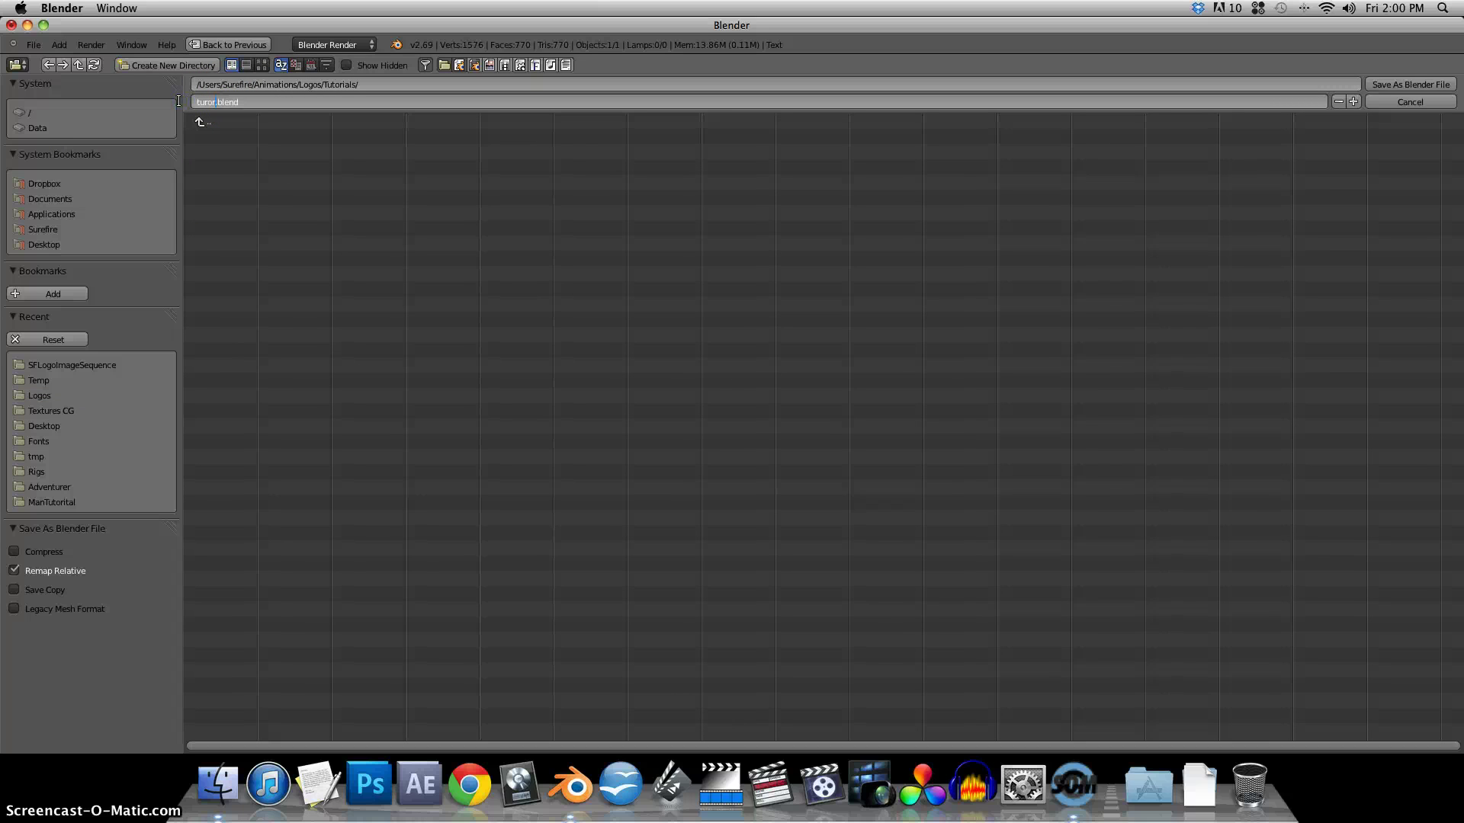
pyautogui.press('BackSpace')
pyautogui.press('BackSpace')
pyautogui.write('torial_001')
pyautogui.click(1404, 87)
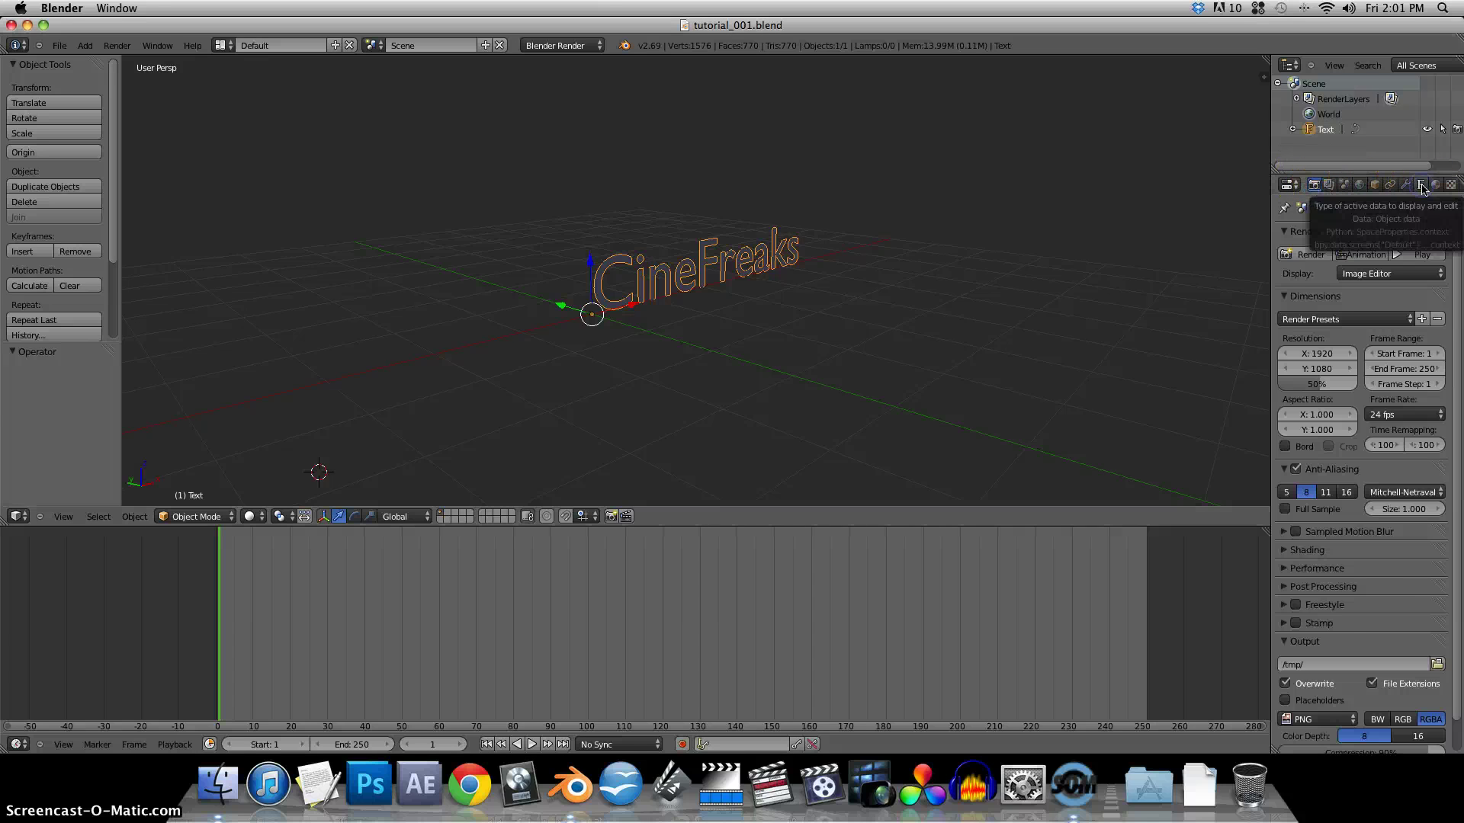
# Set the text's Geometry Extrude to 0.05 in the Object Data properties
pyautogui.click(1421, 186)
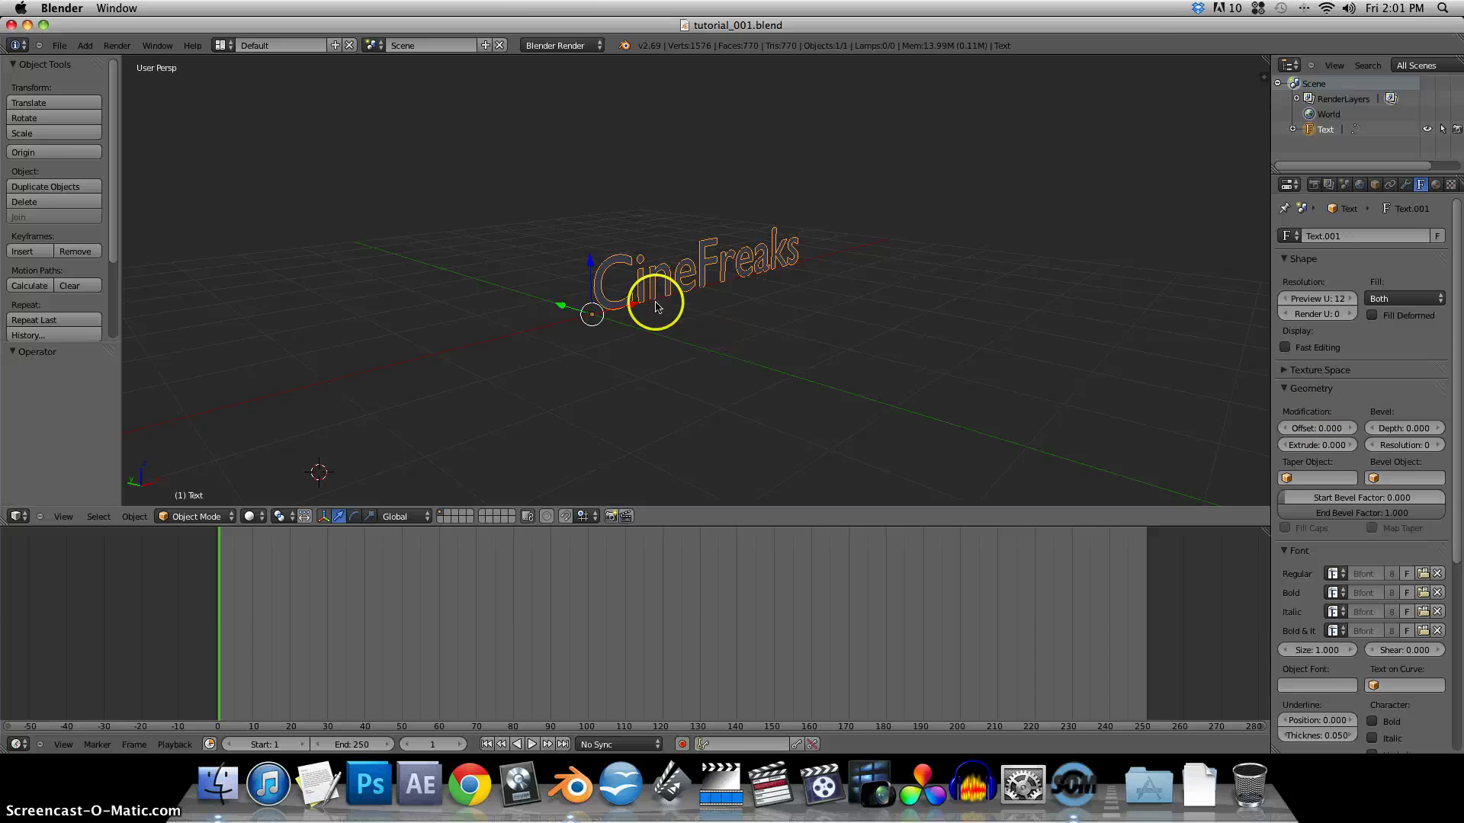
pyautogui.rightClick(703, 357)
pyautogui.moveTo(703, 356); pyautogui.dragTo(503, 340, button='middle')
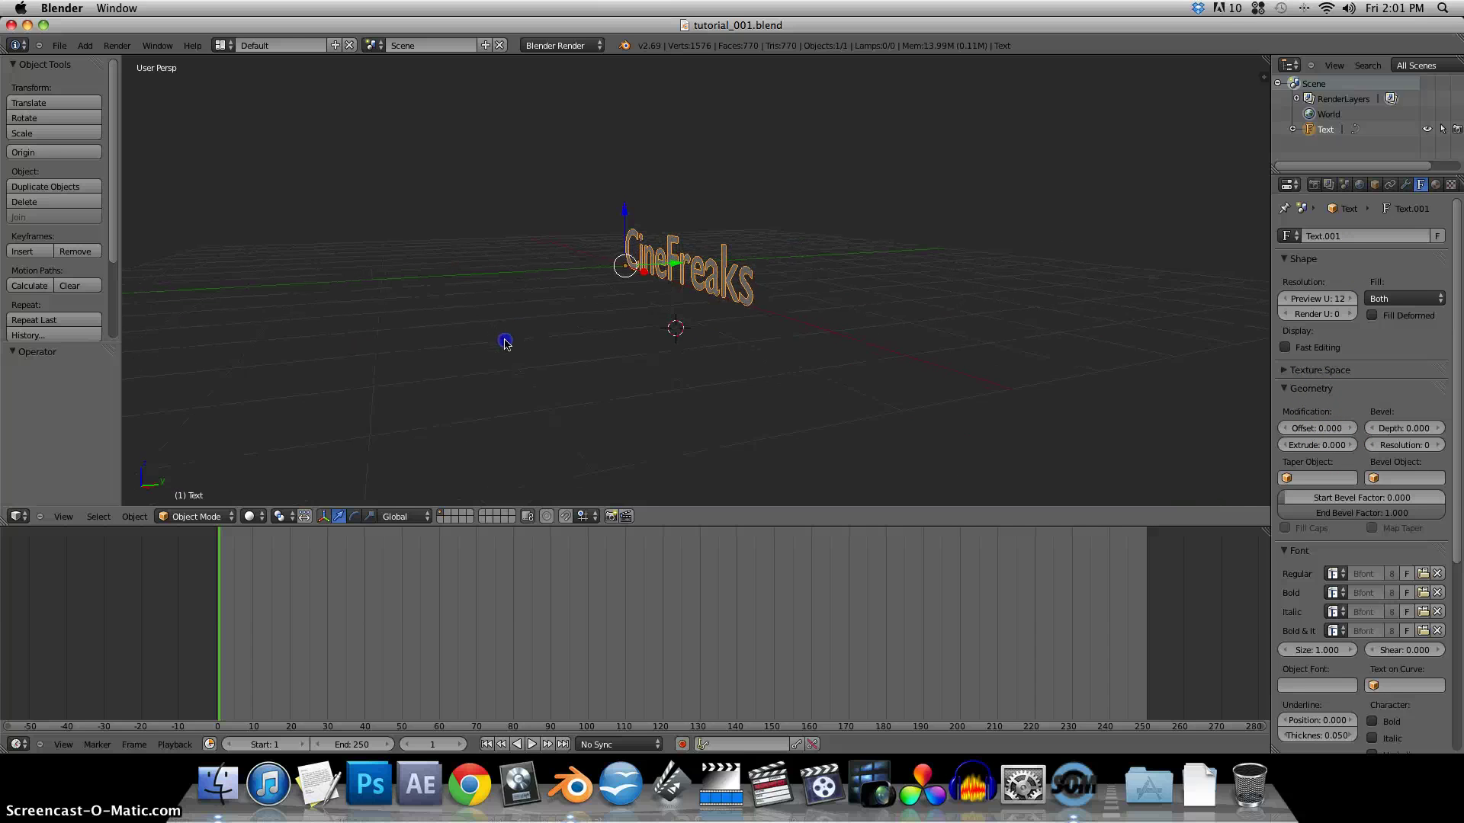
pyautogui.scroll(5, 729, 285)
pyautogui.scroll(-2, 785, 327)
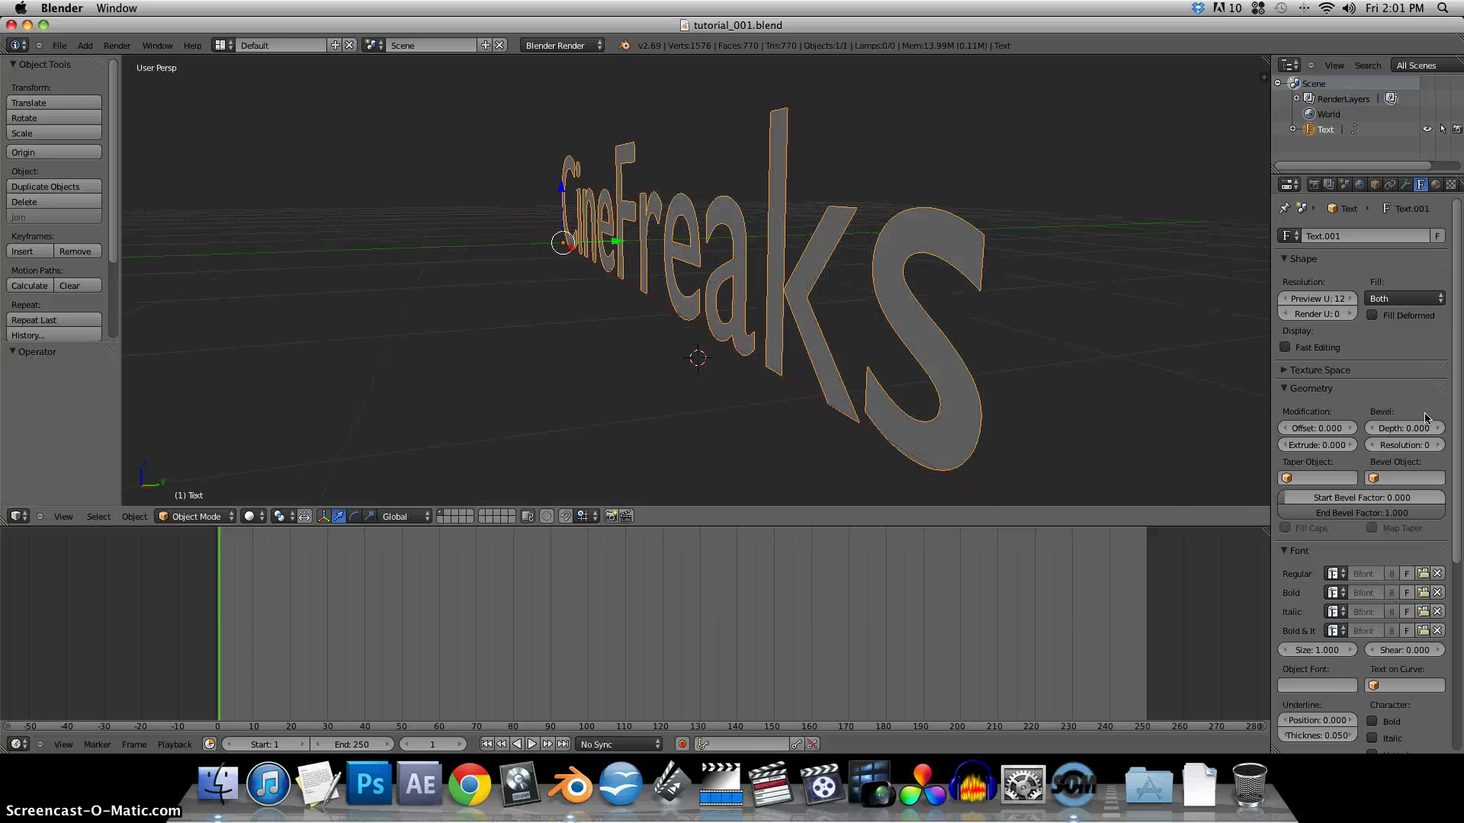
pyautogui.moveTo(1350, 448); pyautogui.dragTo(1342, 448)
pyautogui.click(1318, 445)
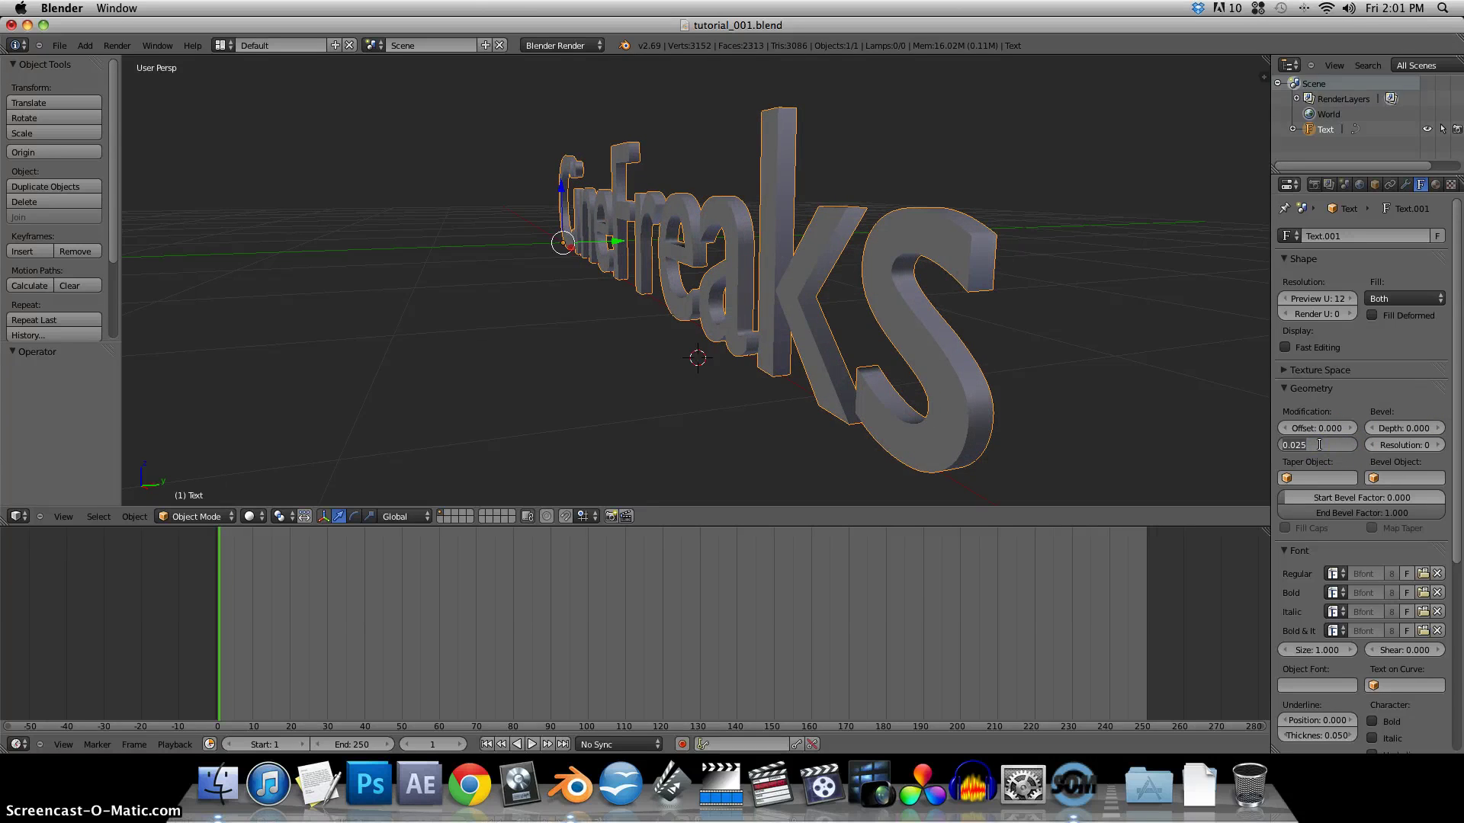
pyautogui.write('.05')
pyautogui.press('Return')
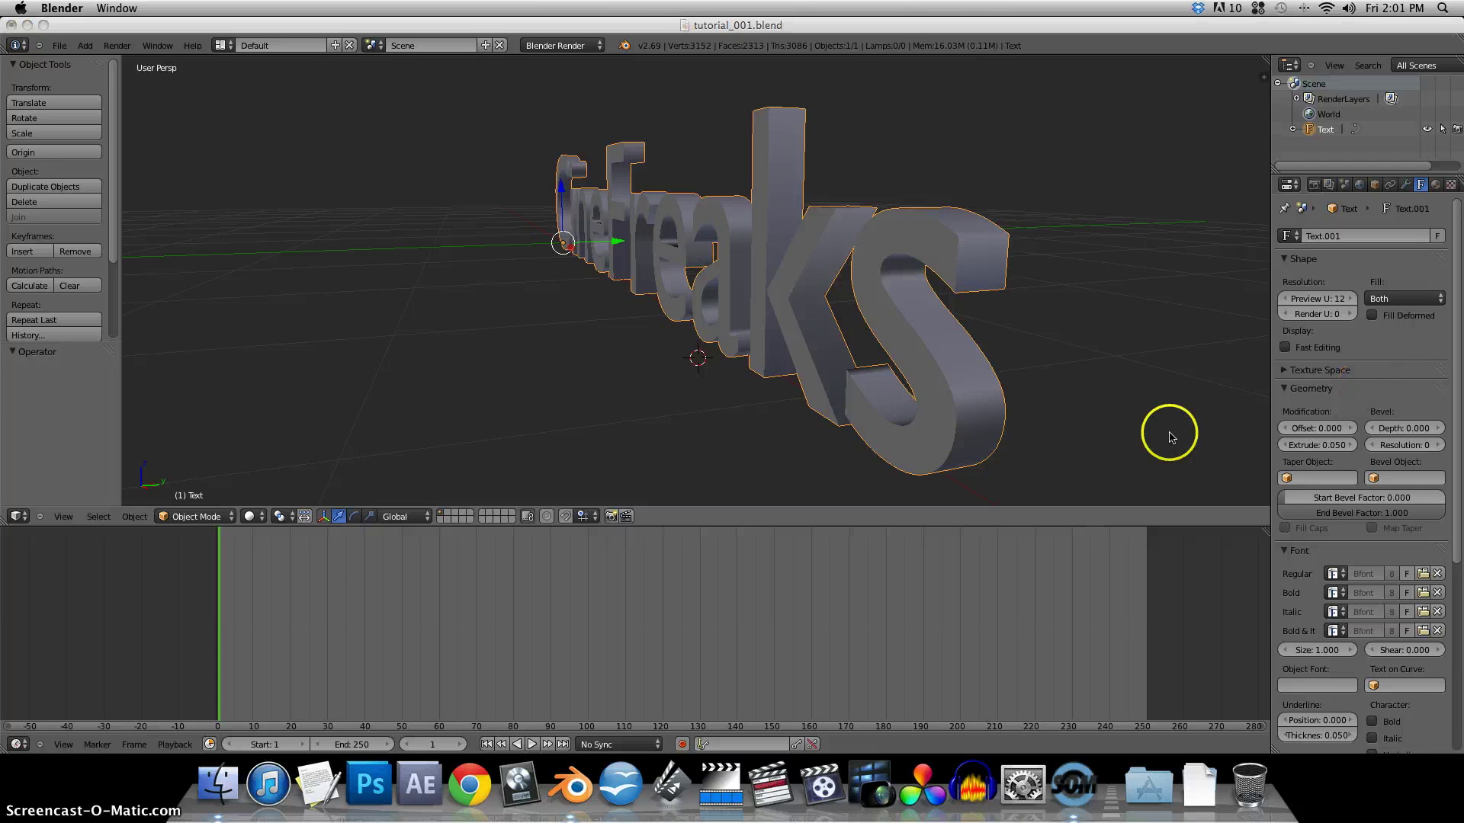
# Raise the Bevel Depth to 0.005 and set Bevel Resolution to 1
pyautogui.click(1438, 429)
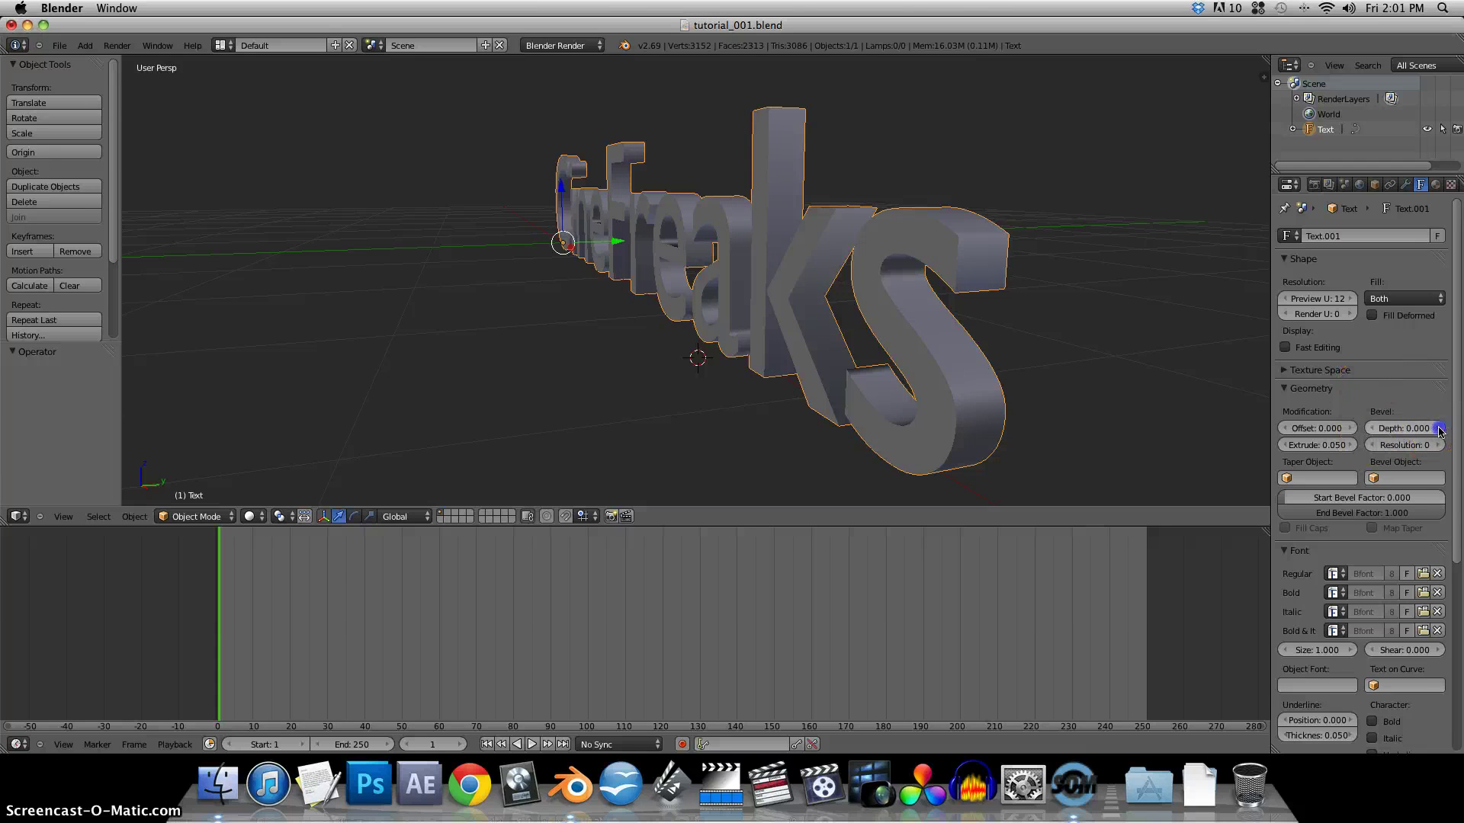
pyautogui.click(1438, 429)
pyautogui.click(1438, 429)
pyautogui.click(1439, 429)
pyautogui.click(1438, 429)
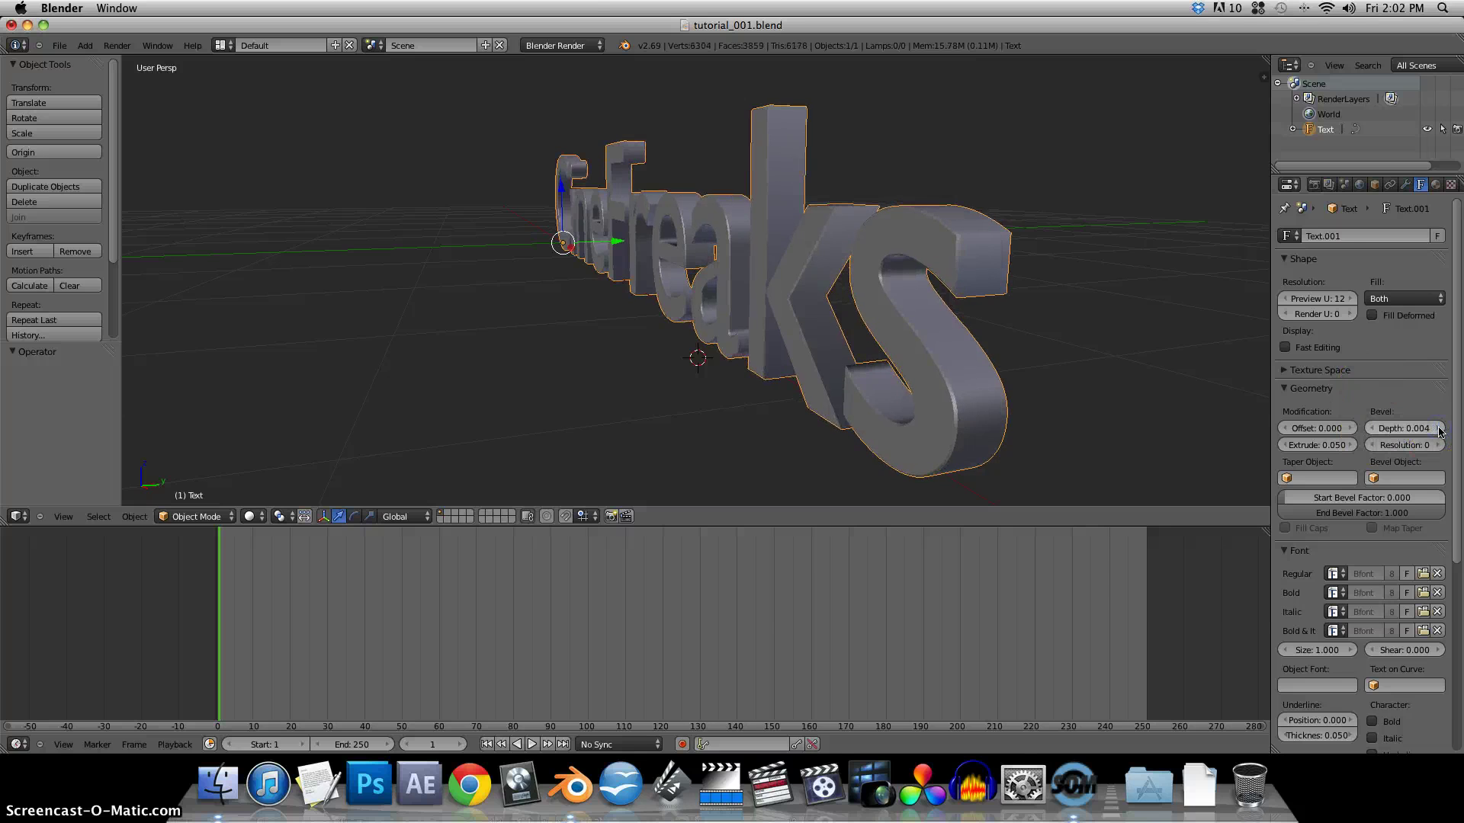
pyautogui.click(1430, 446)
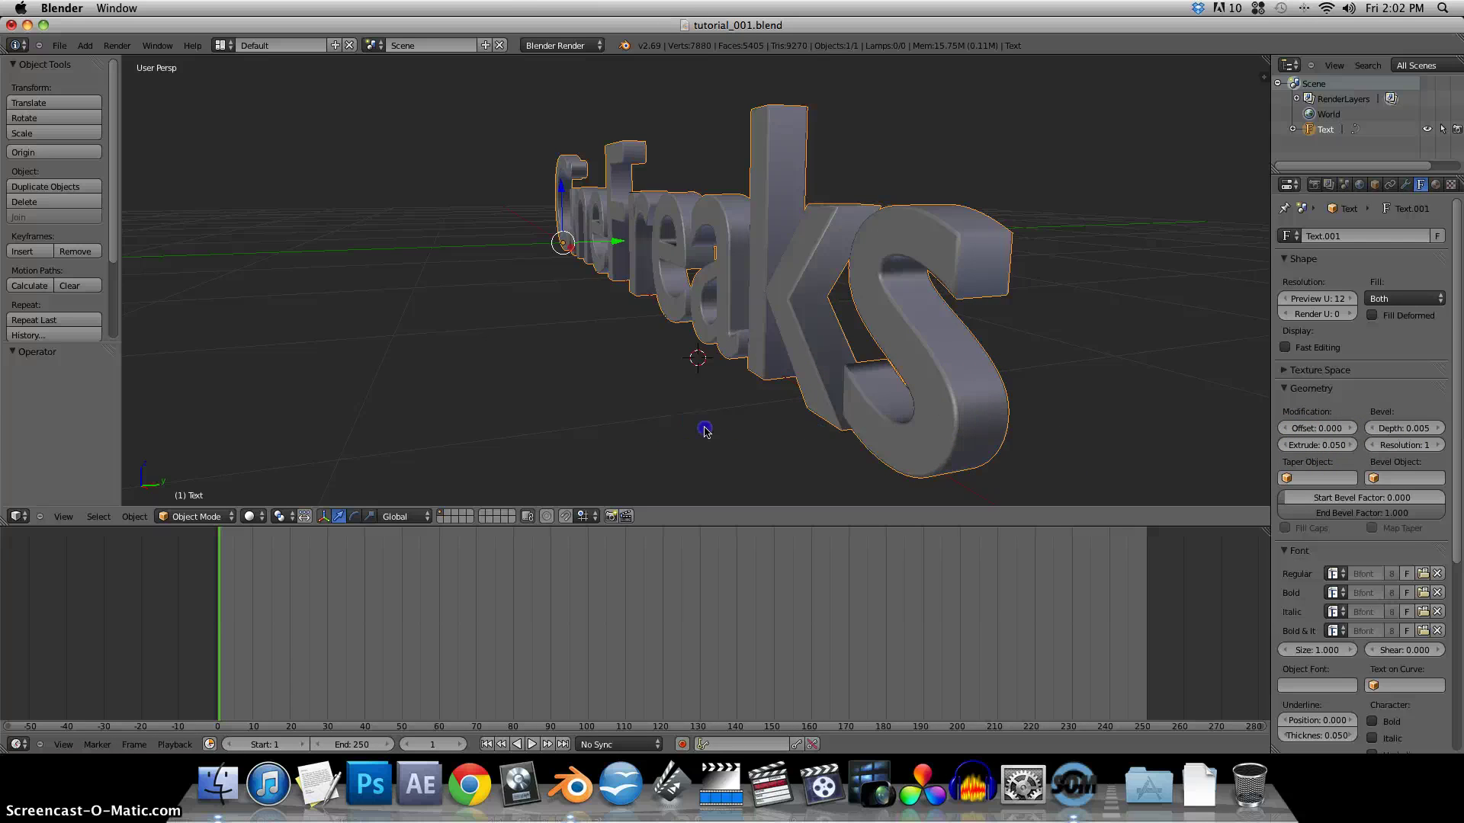
pyautogui.moveTo(706, 434)
pyautogui.mouseDown(button='middle')
pyautogui.moveTo(836, 399)
pyautogui.moveTo(867, 434)
pyautogui.moveTo(915, 428)
pyautogui.moveTo(731, 427)
pyautogui.mouseUp(button='middle')
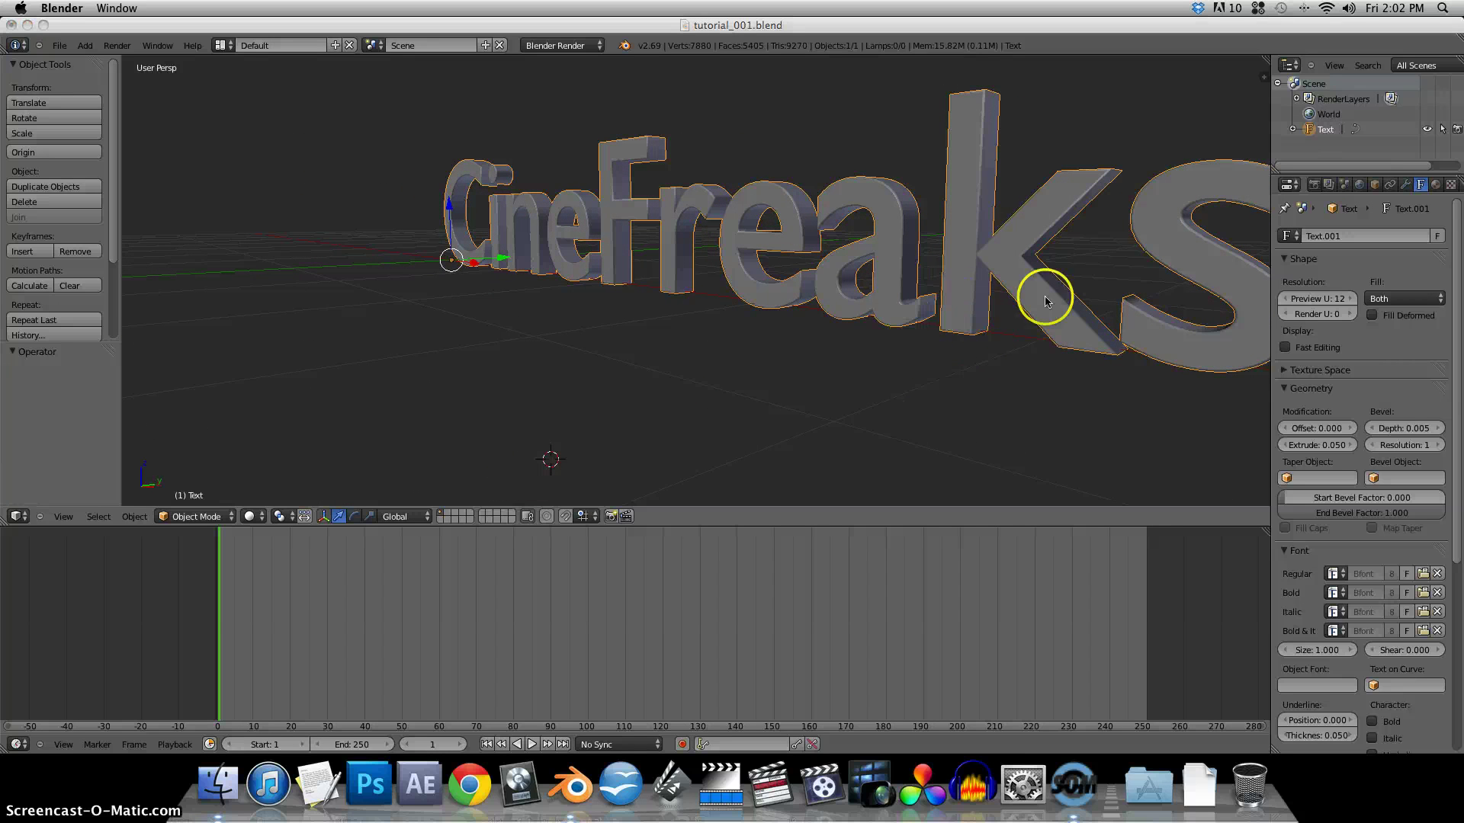
# Create a new material for the CineFreaks text and pick green as its diffuse colour
pyautogui.click(1438, 189)
pyautogui.click(1438, 189)
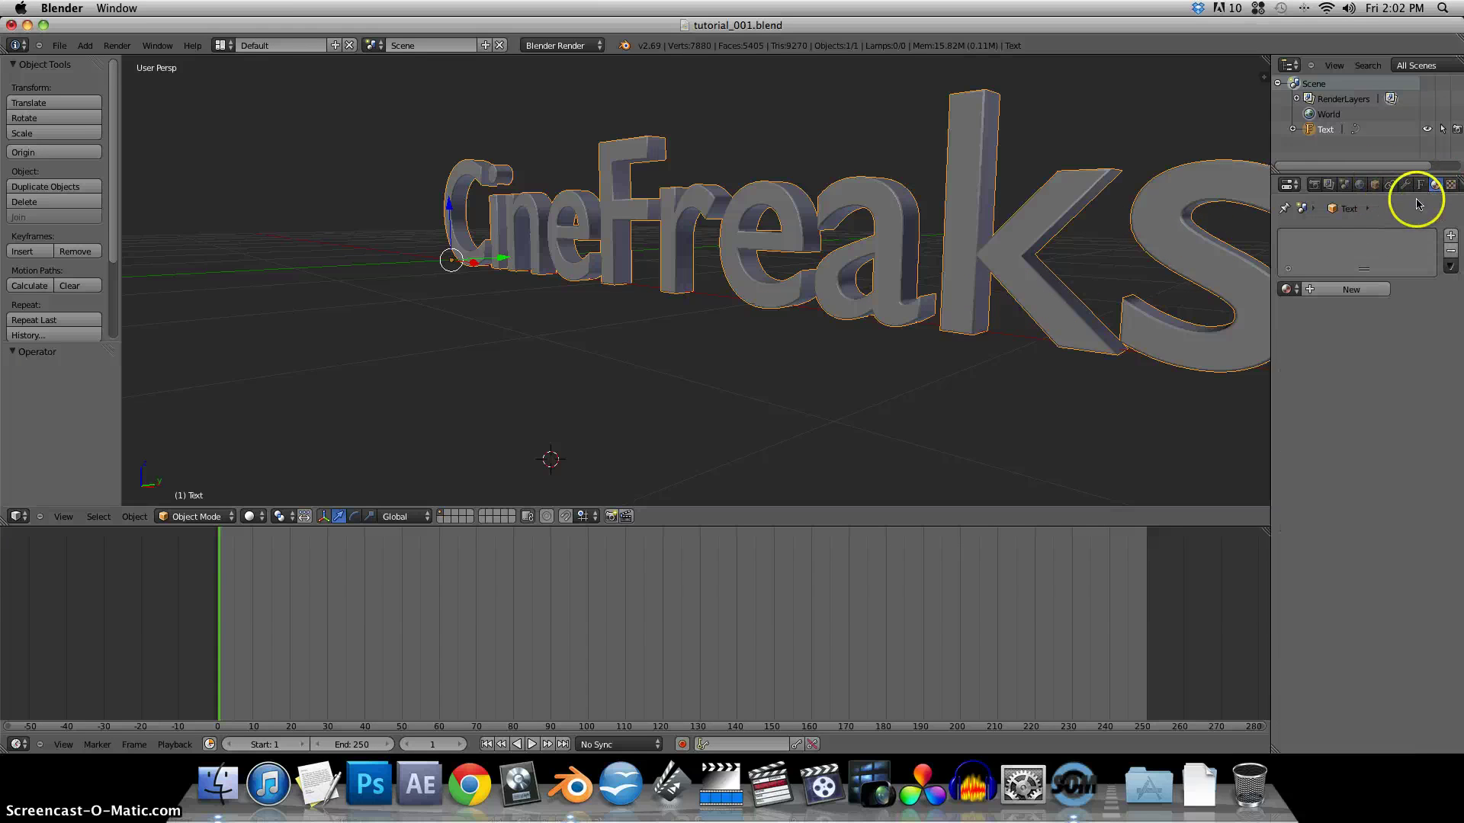
pyautogui.click(1360, 292)
pyautogui.click(1334, 448)
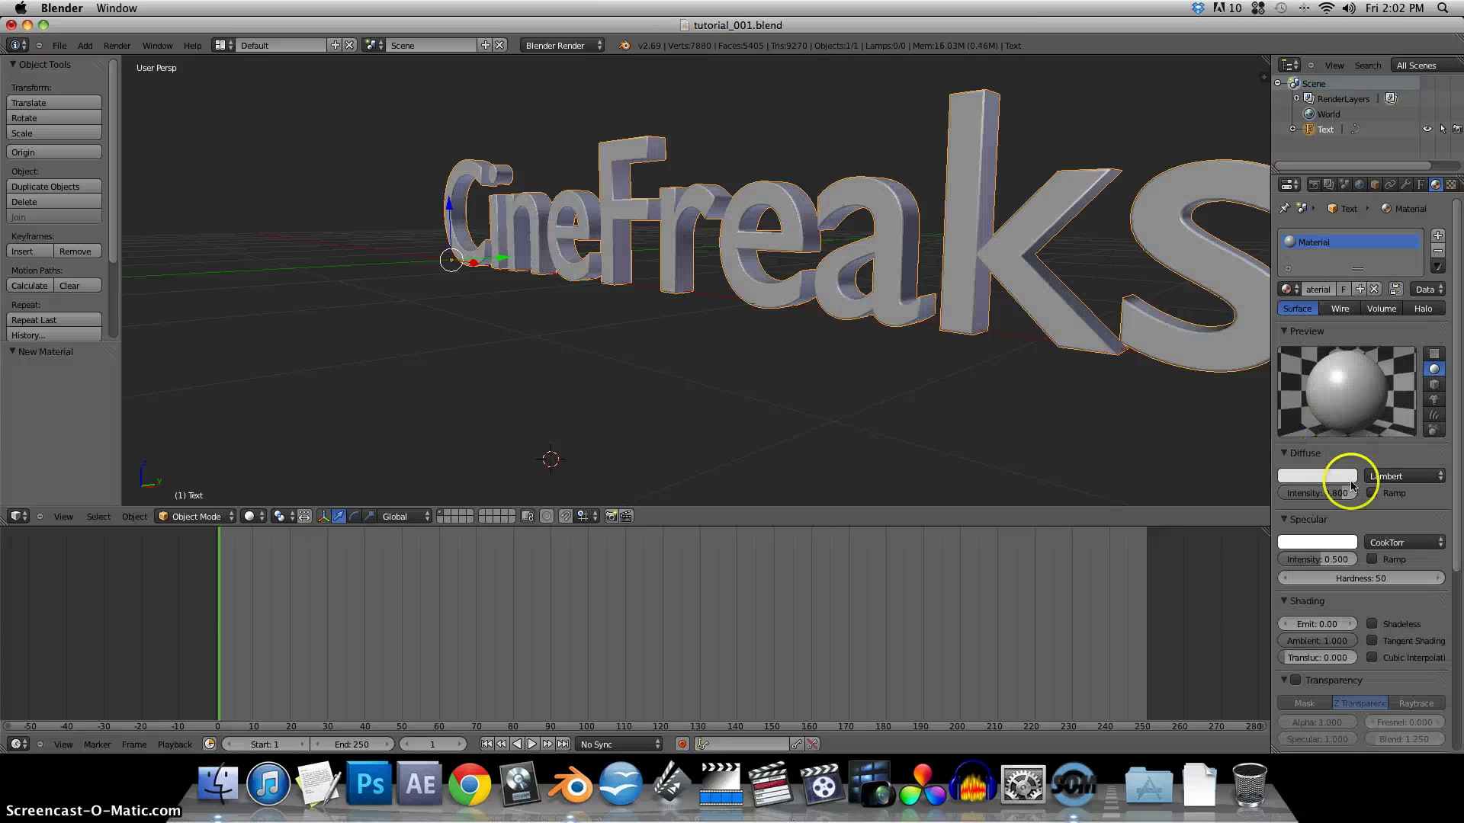
pyautogui.click(1299, 473)
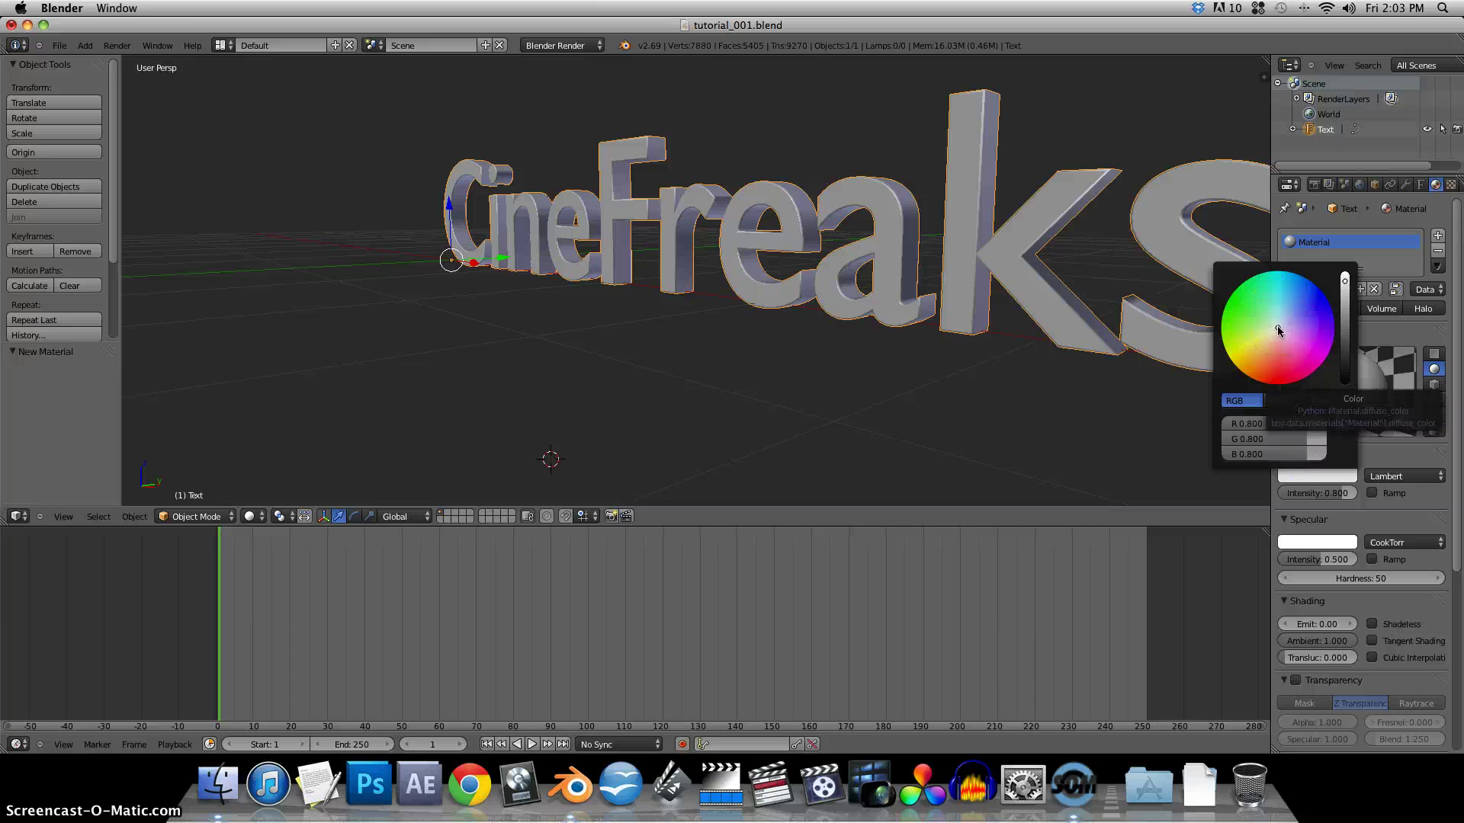
pyautogui.moveTo(1278, 327); pyautogui.dragTo(1232, 305)
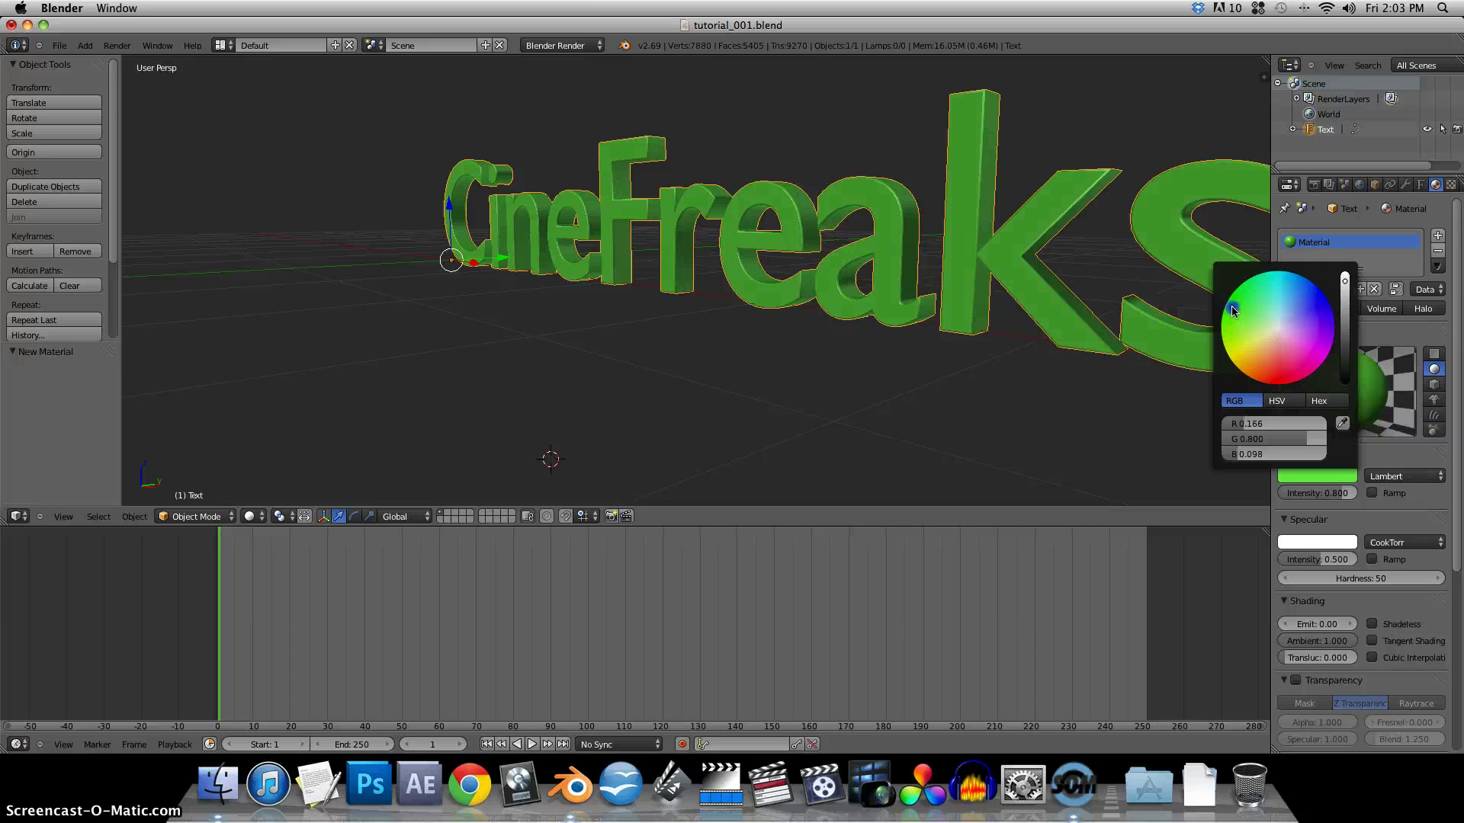
pyautogui.click(1369, 502)
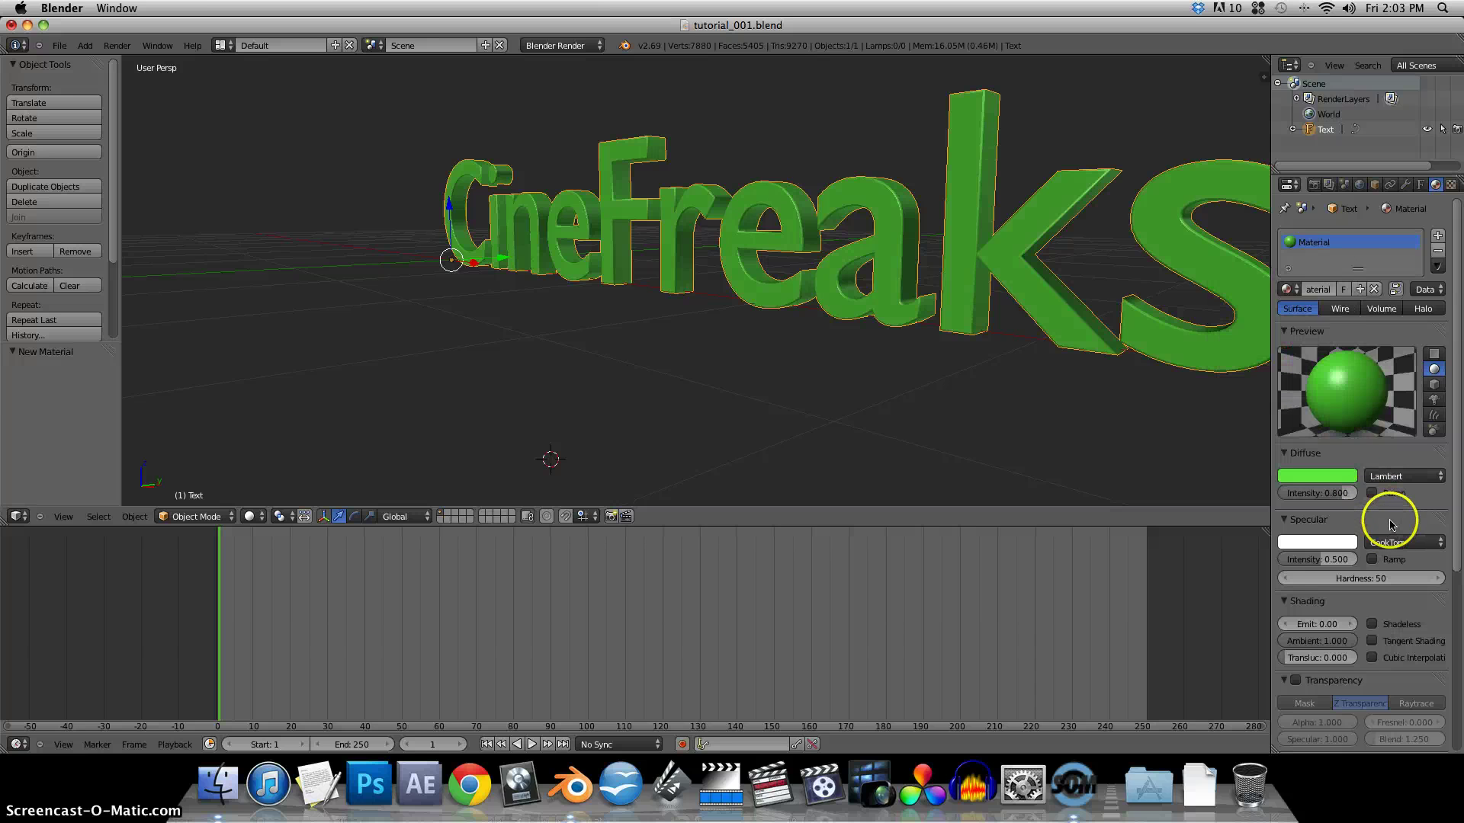
# Orbit and zoom the viewport around the green 3D lettering
pyautogui.click(889, 419)
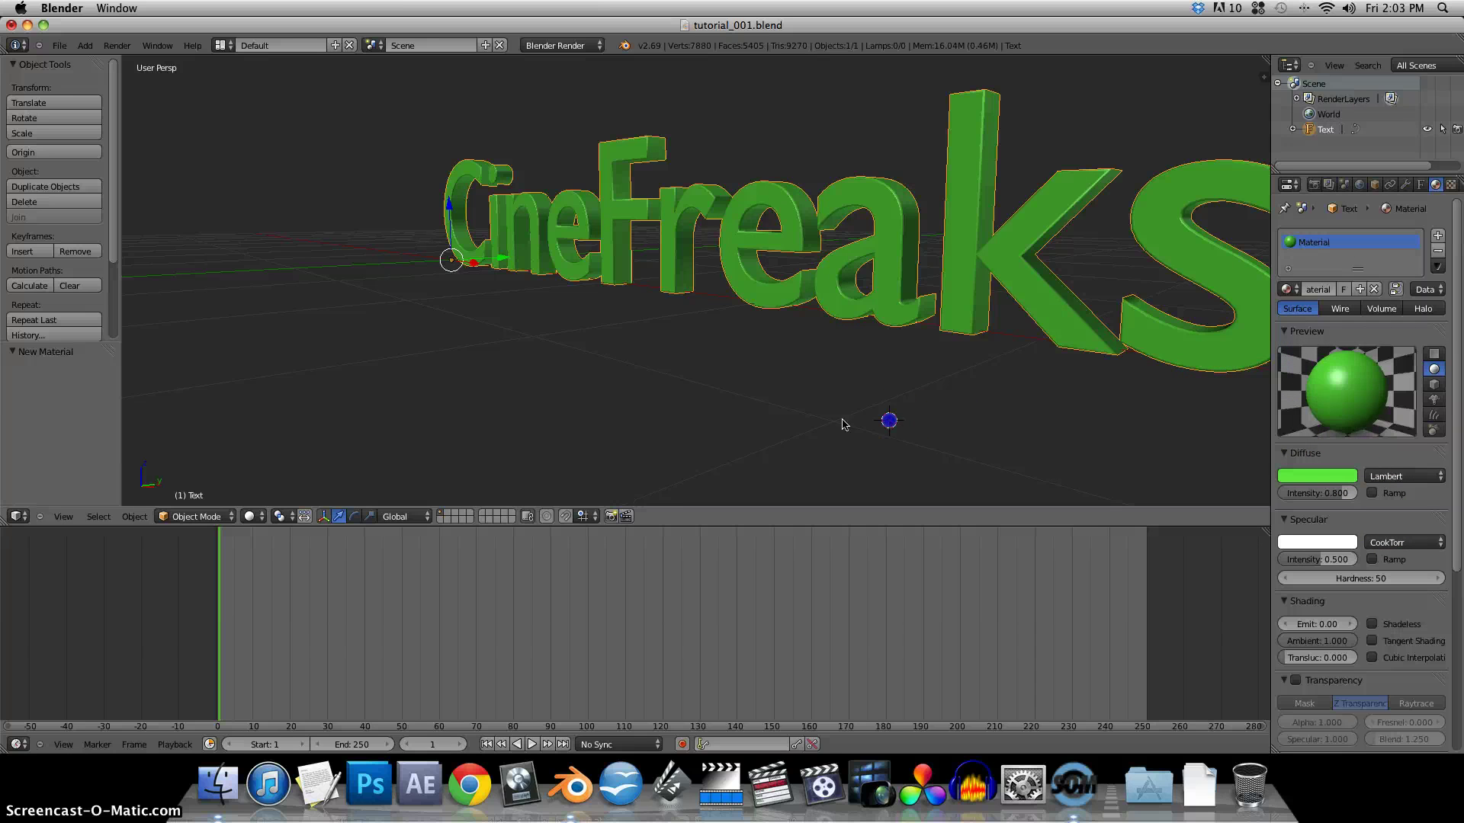
pyautogui.moveTo(844, 419); pyautogui.dragTo(911, 424, button='middle')
pyautogui.rightClick(957, 452)
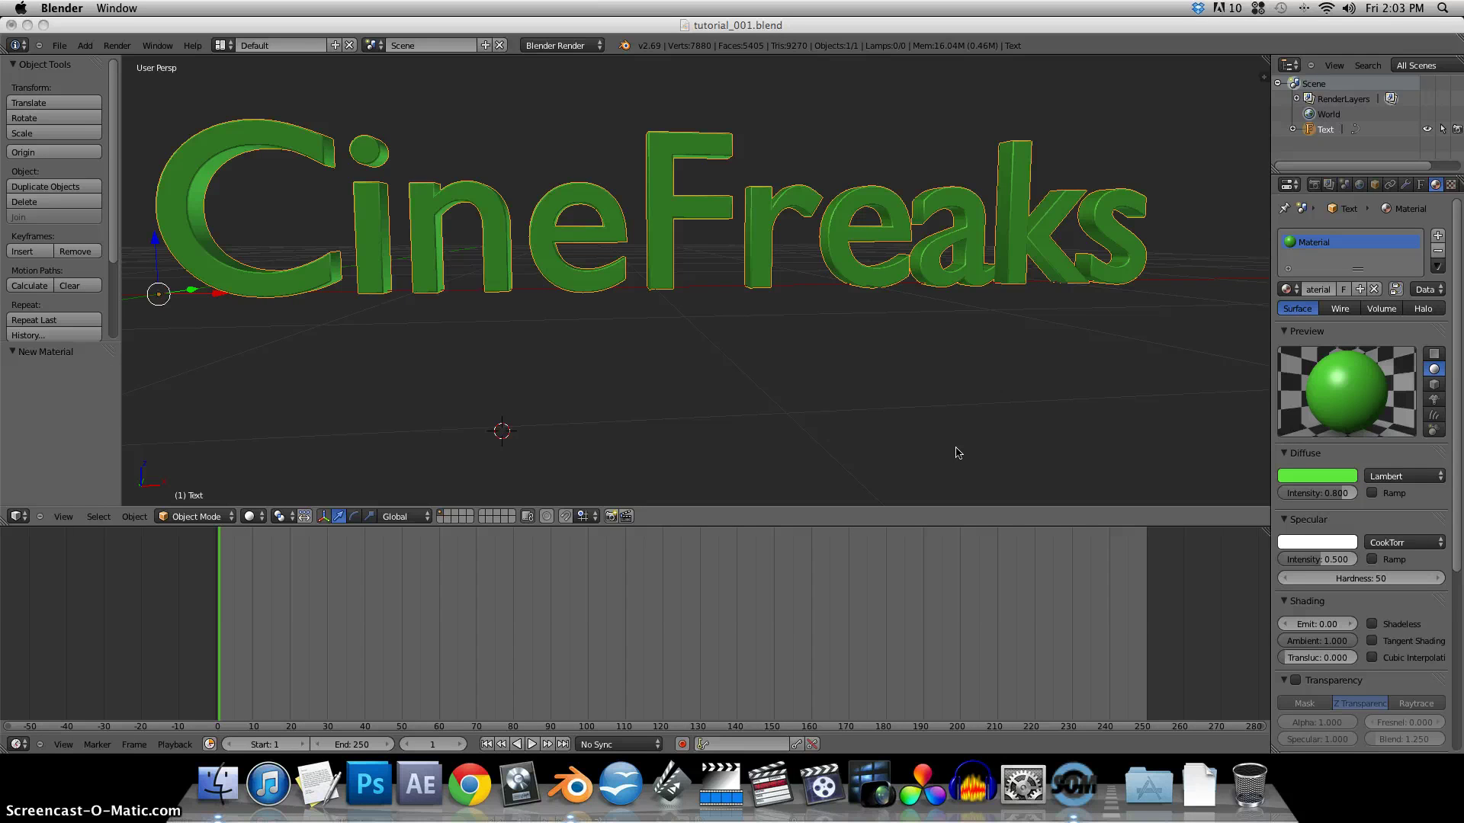
pyautogui.scroll(-4, 810, 384)
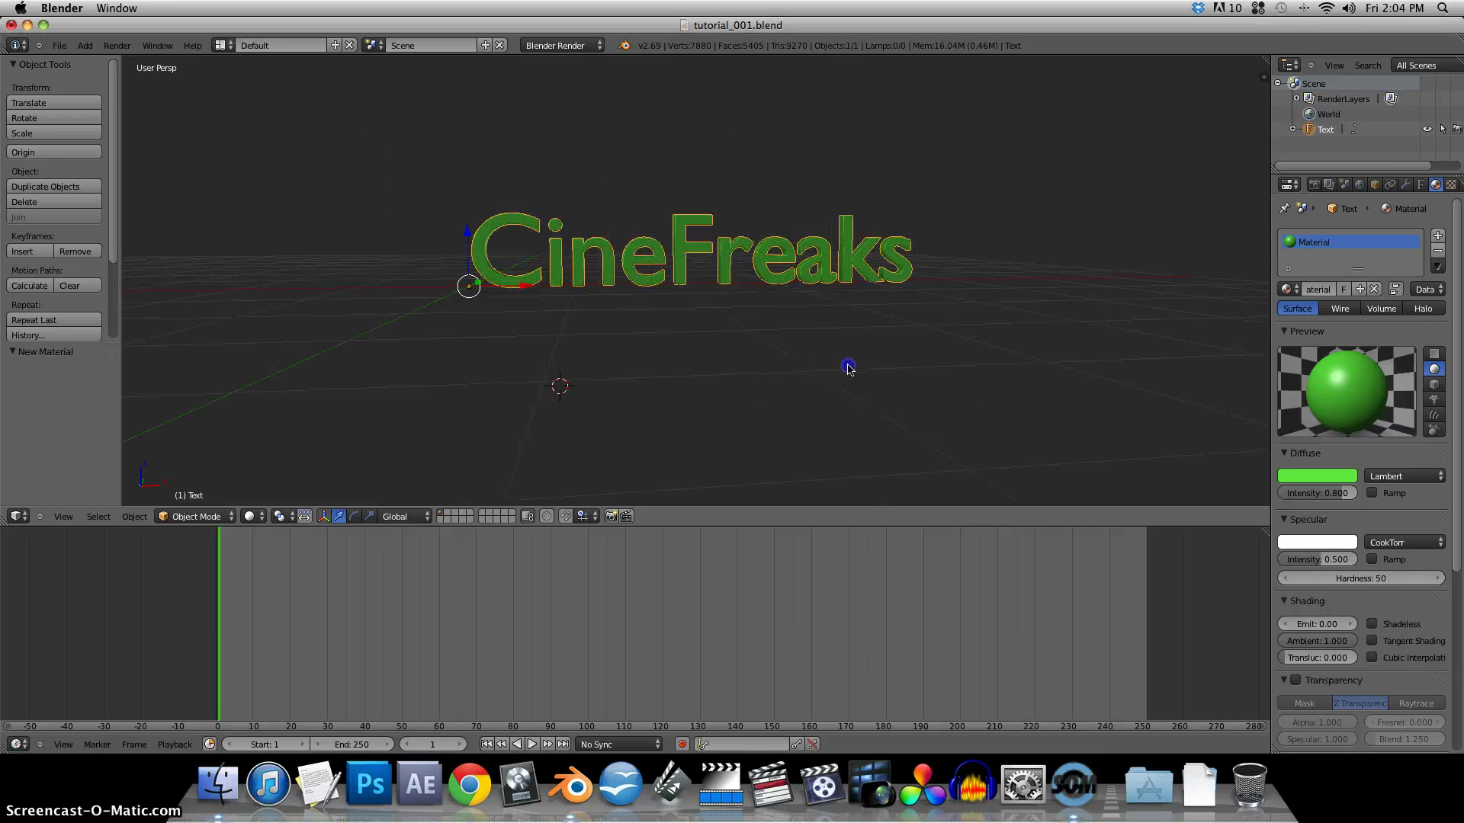
pyautogui.hscroll(-5, 764, 374)
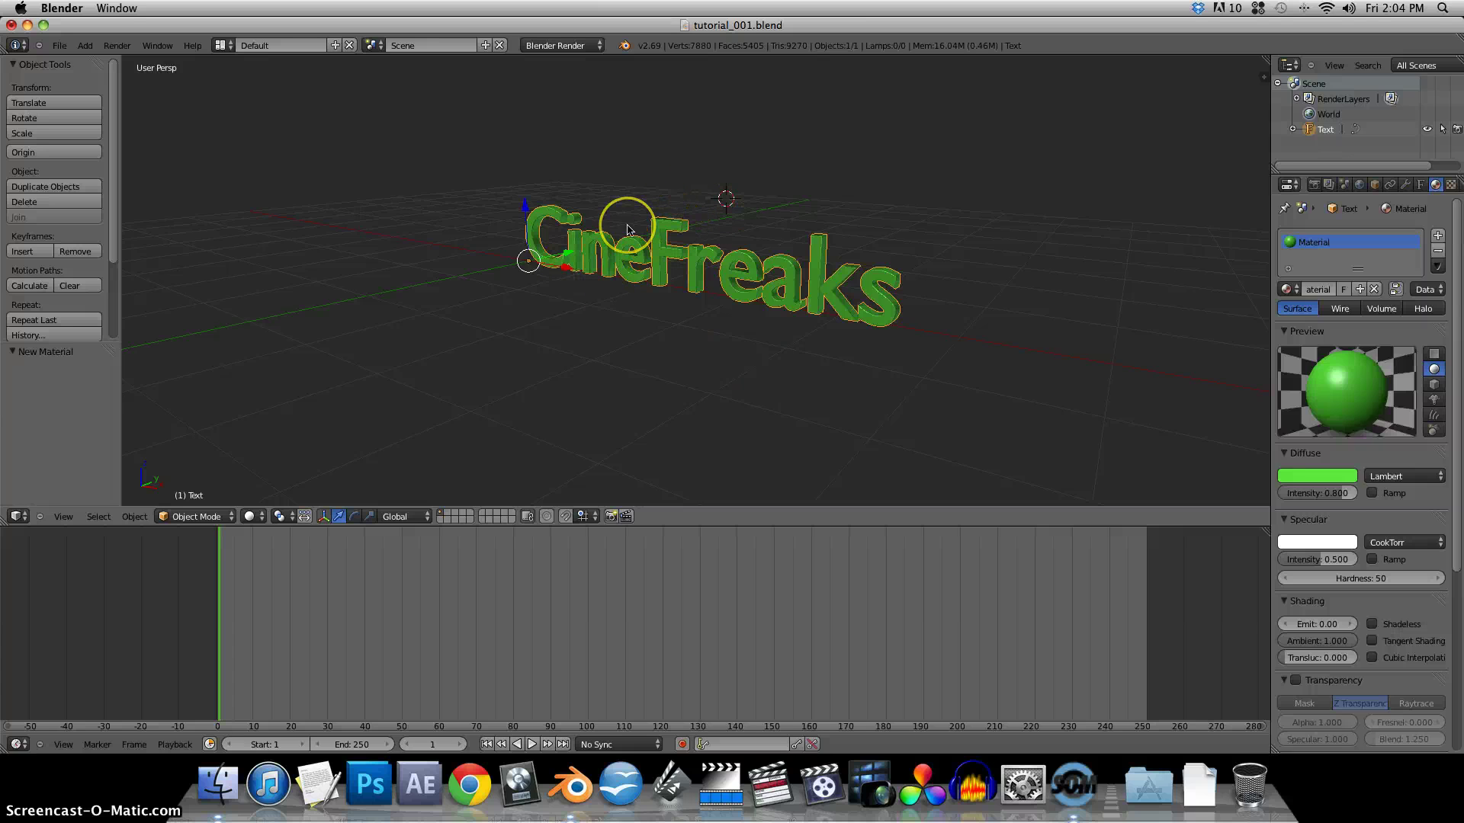
# Add a Point lamp to the scene from the Shift+A add menu
pyautogui.hotkey('shift', 'a')
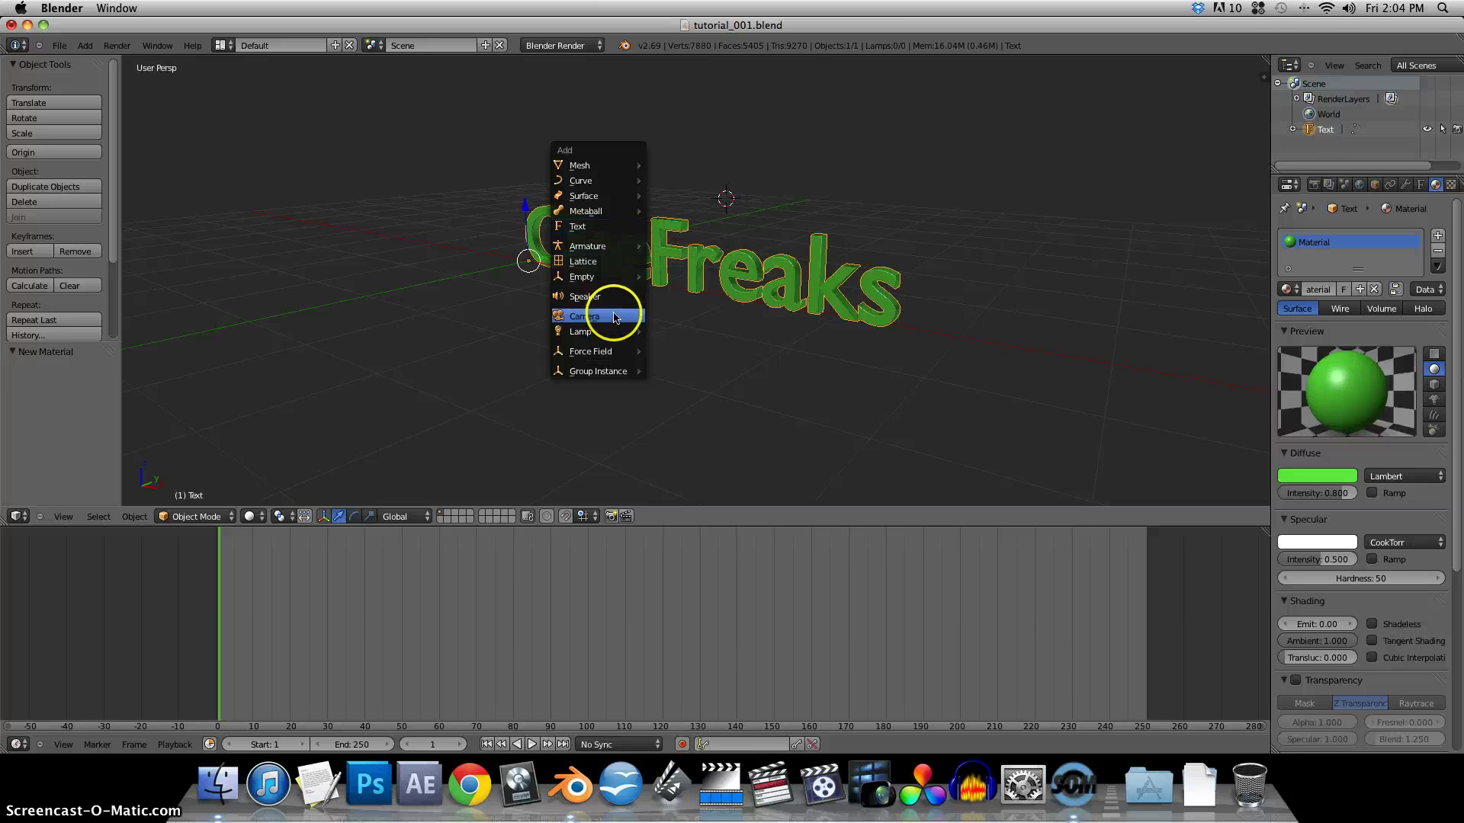
pyautogui.moveTo(616, 332)
pyautogui.click(686, 332)
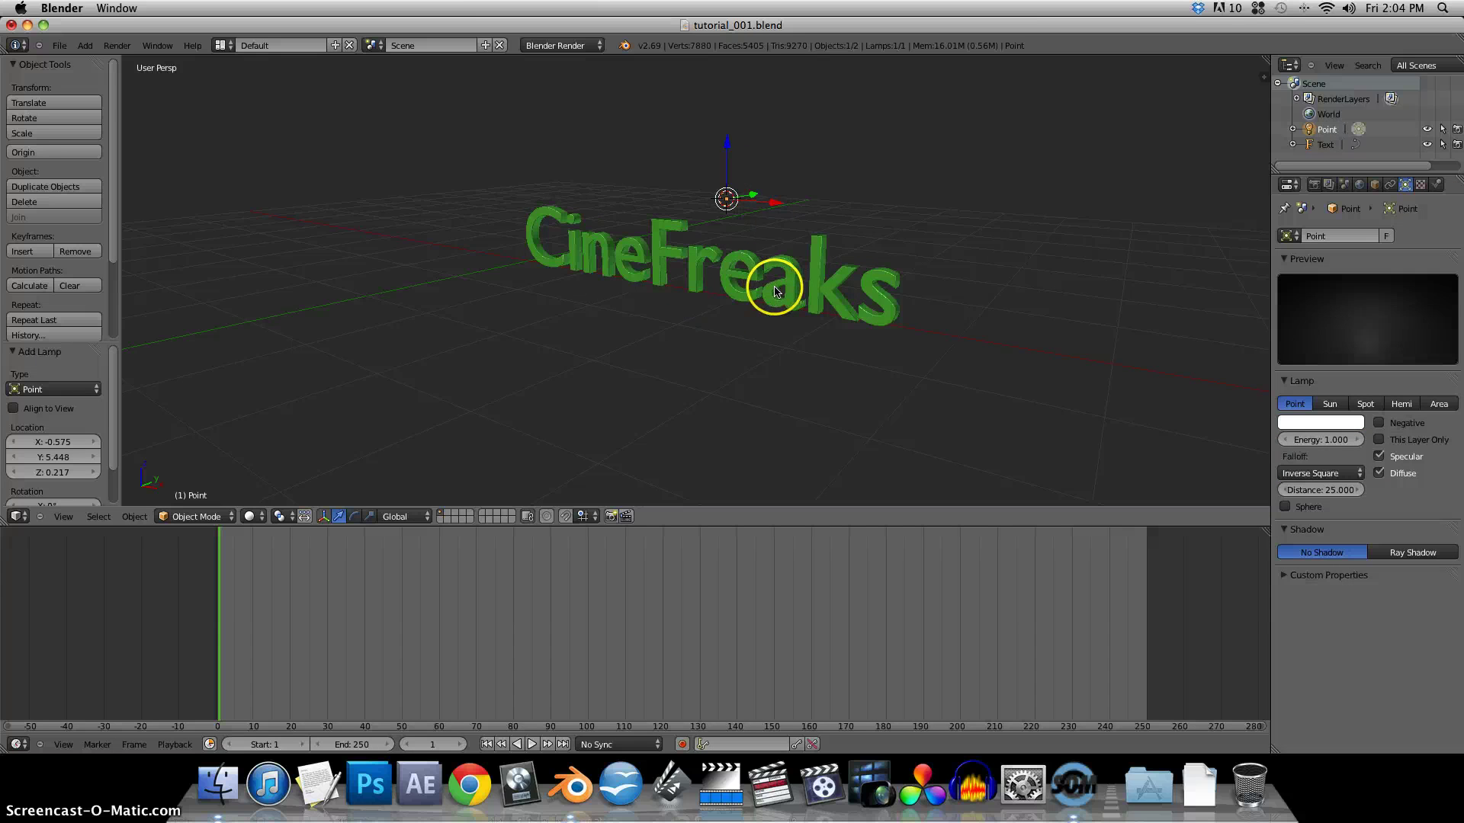
# Move the lamp along Y and X, then raise it 0.446 on Z above the text
pyautogui.moveTo(775, 297); pyautogui.dragTo(796, 190, button='middle')
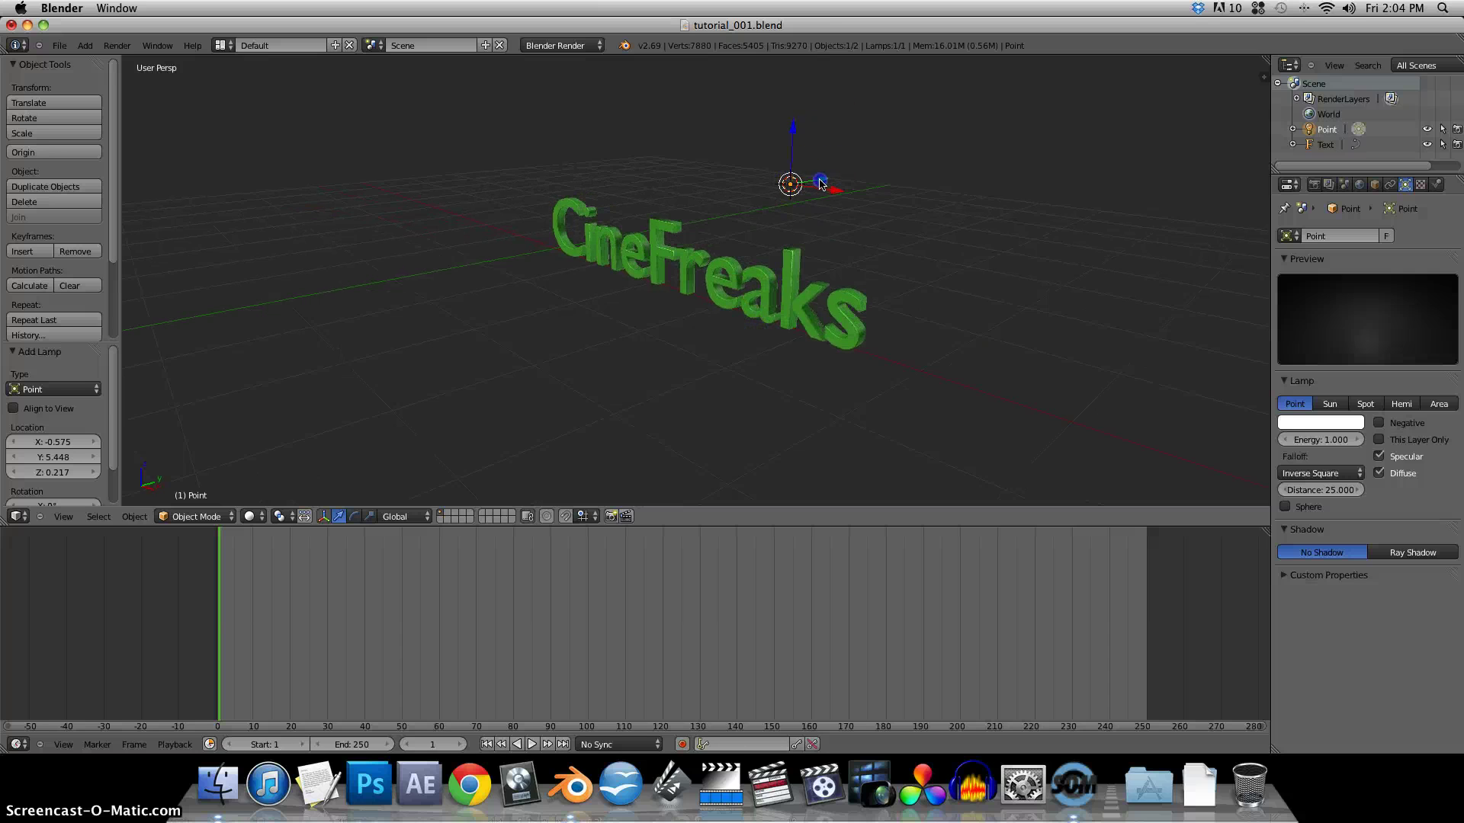
pyautogui.moveTo(818, 183); pyautogui.dragTo(814, 186)
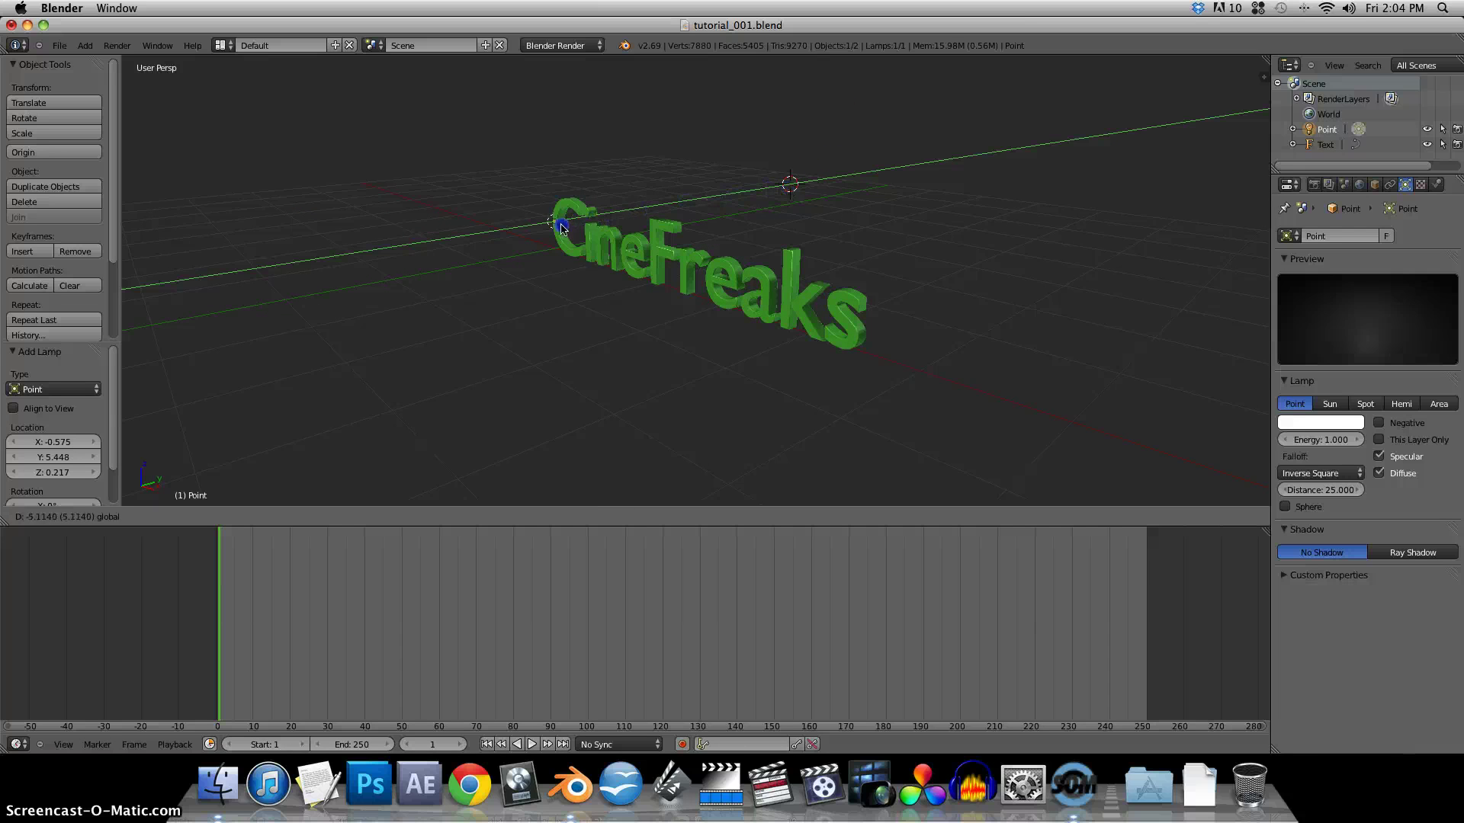
pyautogui.moveTo(509, 231); pyautogui.dragTo(637, 318)
pyautogui.moveTo(657, 324); pyautogui.dragTo(609, 239, button='middle')
pyautogui.moveTo(582, 222); pyautogui.dragTo(582, 177)
pyautogui.moveTo(600, 401); pyautogui.dragTo(696, 425, button='middle')
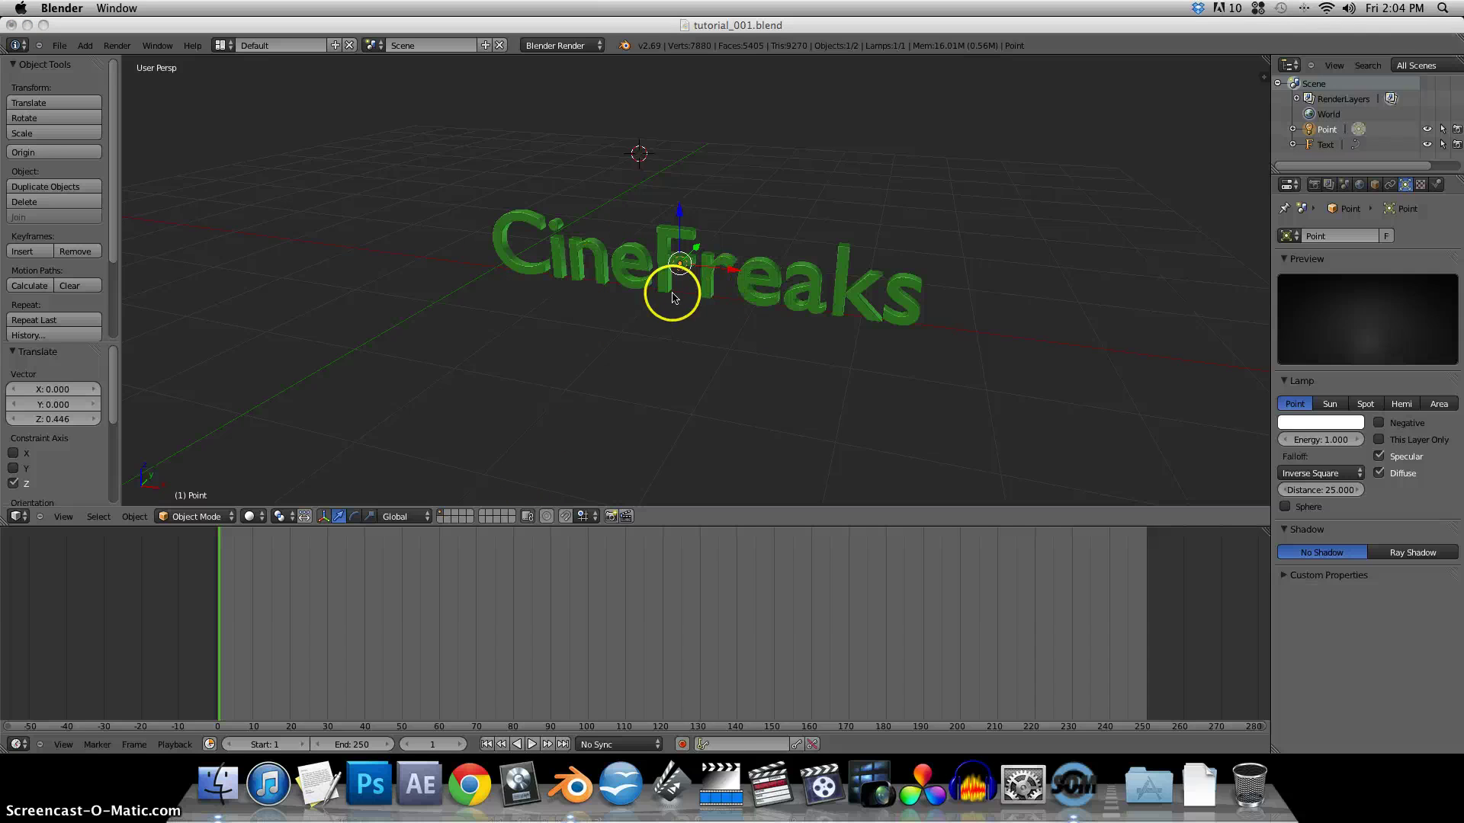
# Select the CineFreaks text and set its Paragraph Align option to Center
pyautogui.click(537, 313)
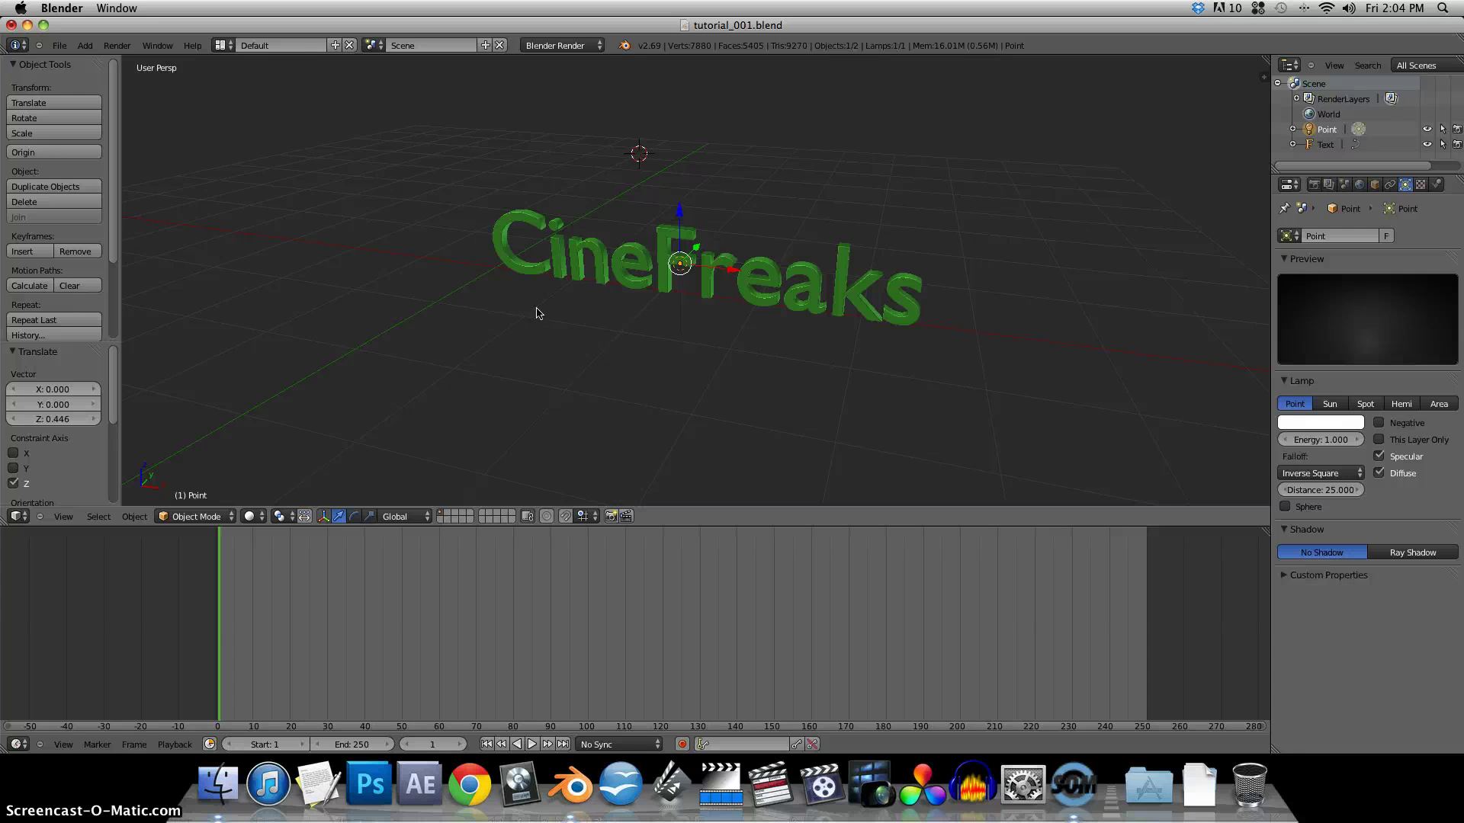
pyautogui.scroll(-3, 538, 313)
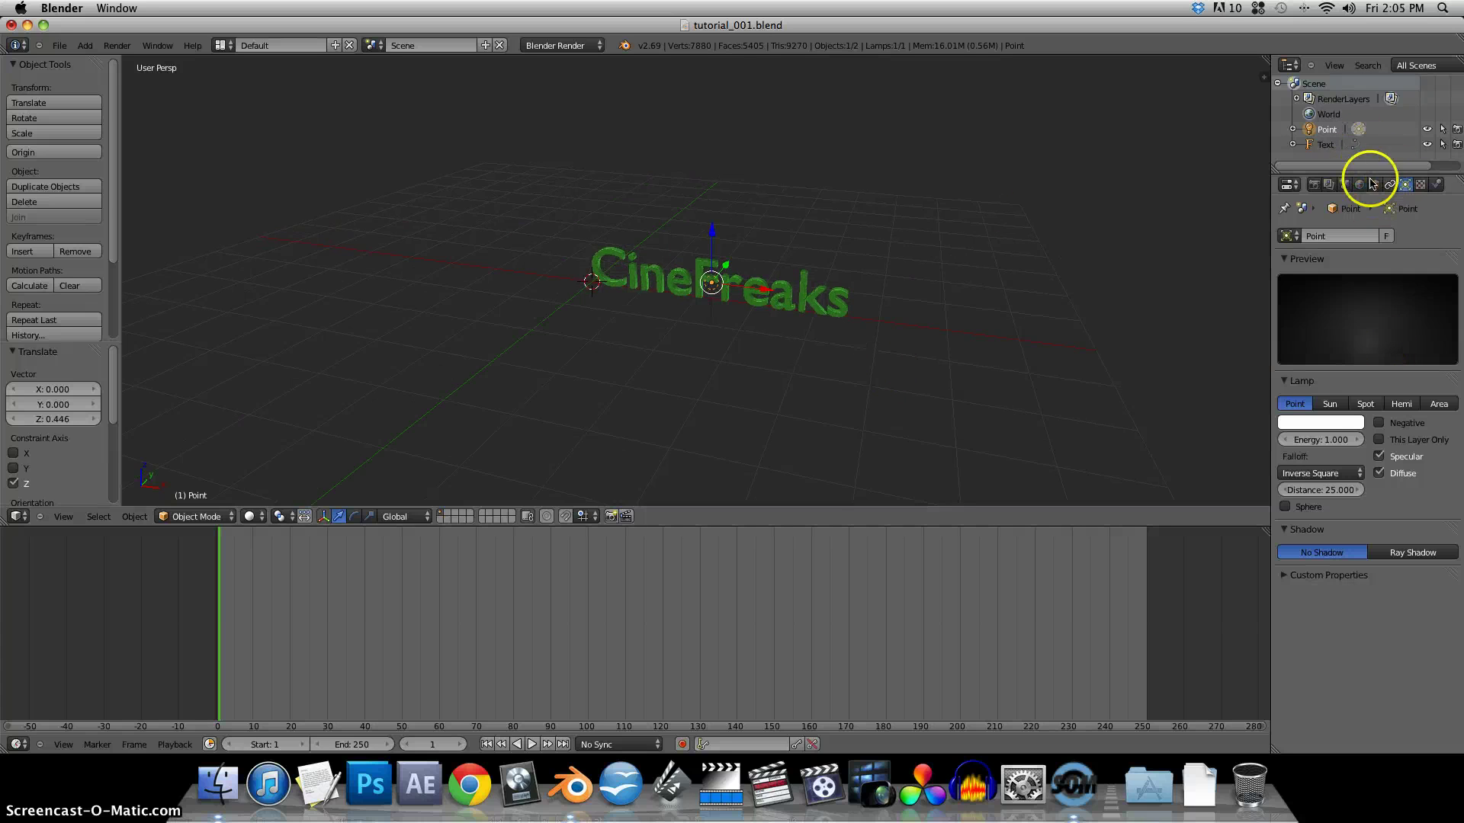
pyautogui.rightClick(687, 286)
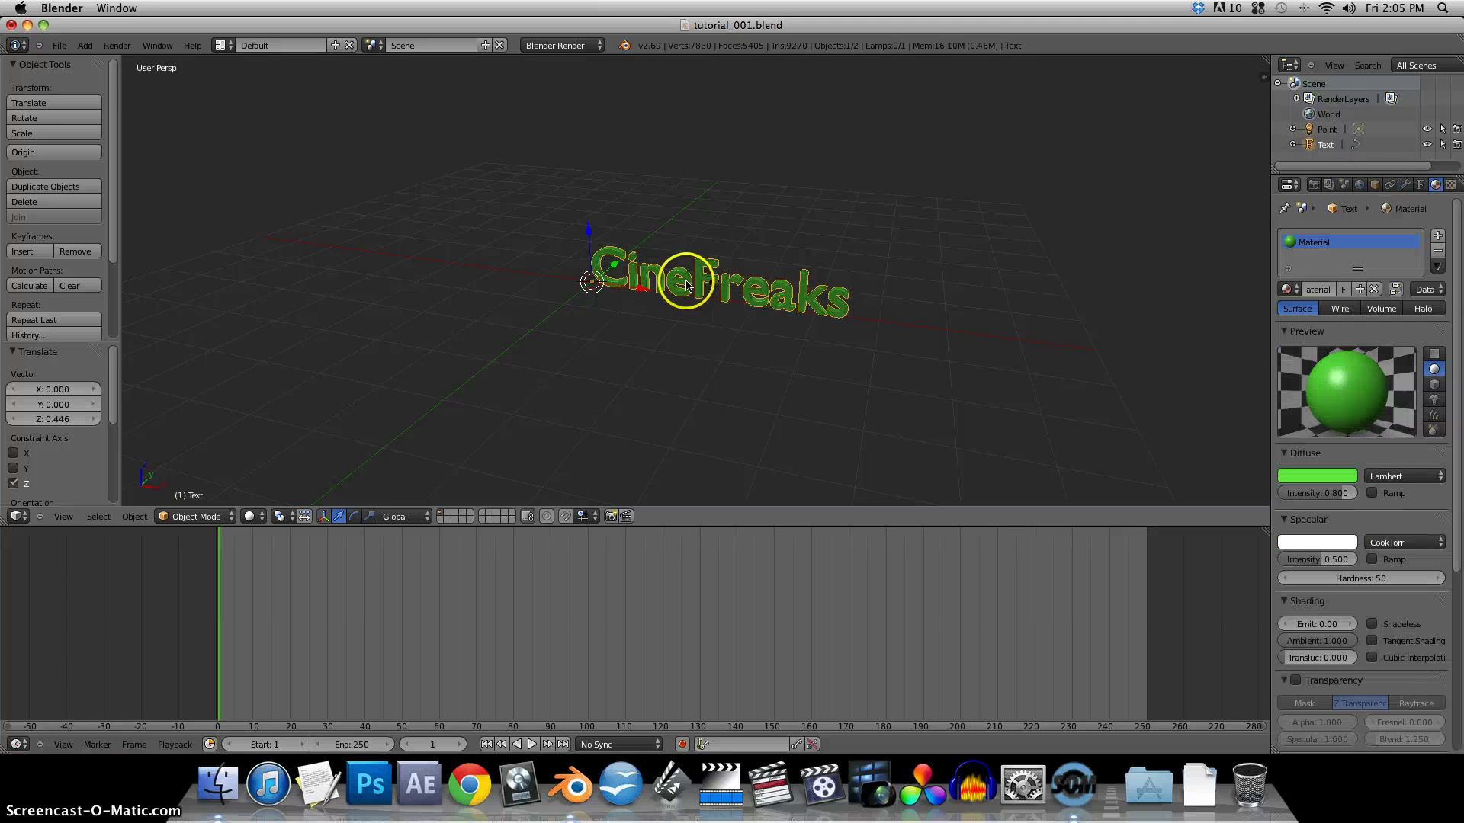
pyautogui.click(1420, 185)
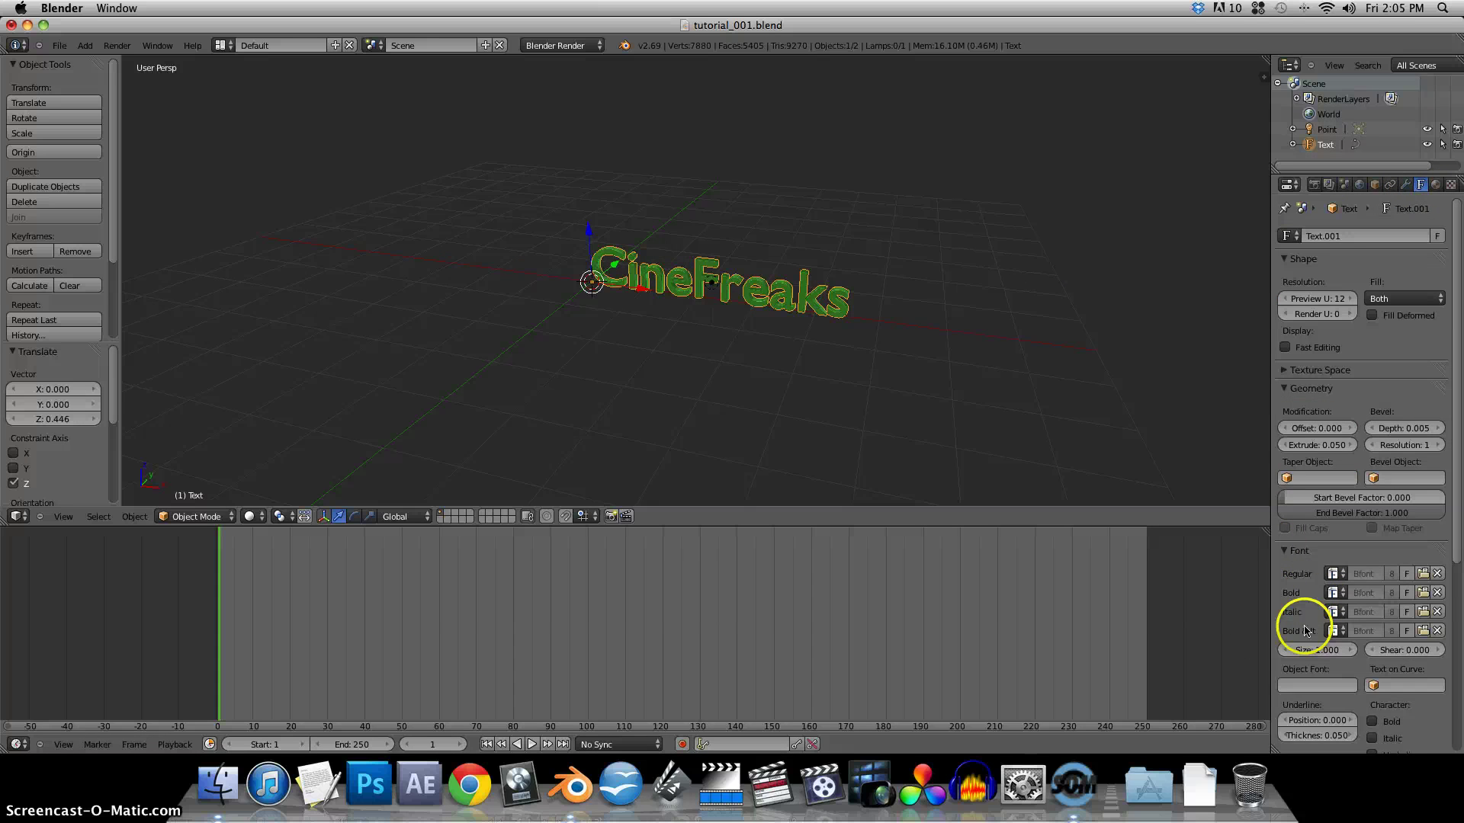
pyautogui.scroll(-8, 1303, 629)
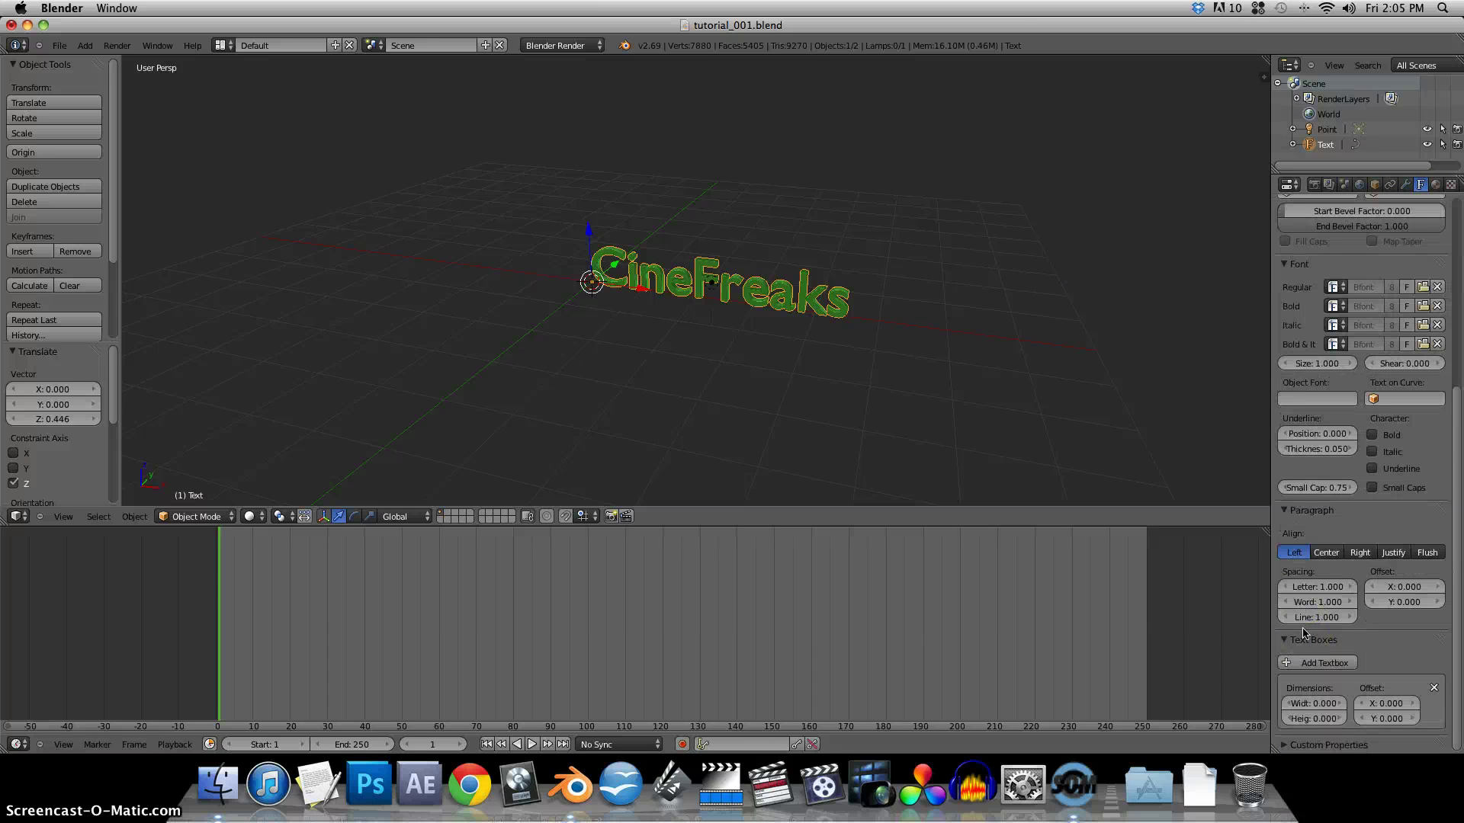
pyautogui.click(1321, 553)
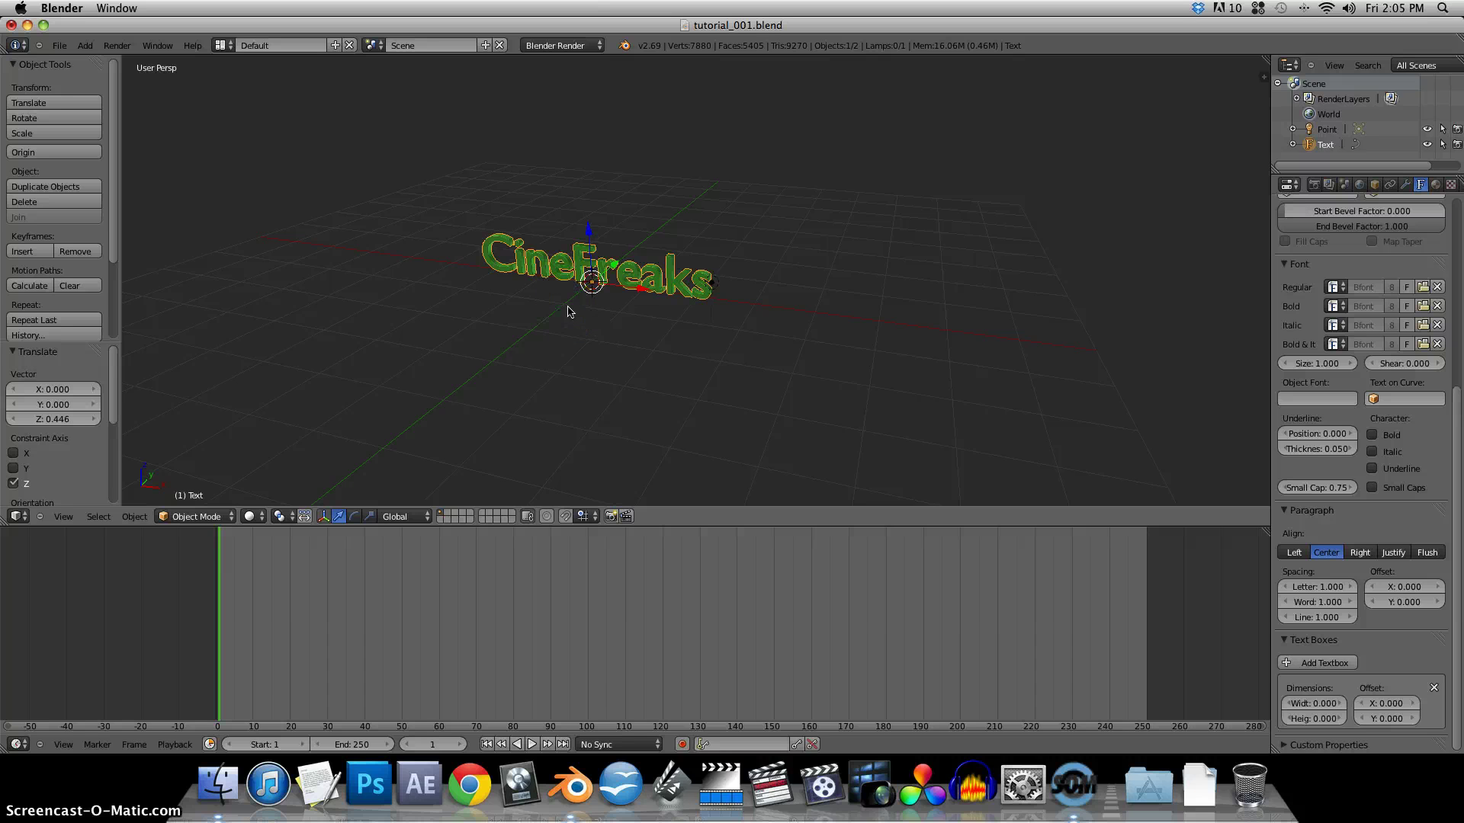
pyautogui.hotkey('shift', 'a')
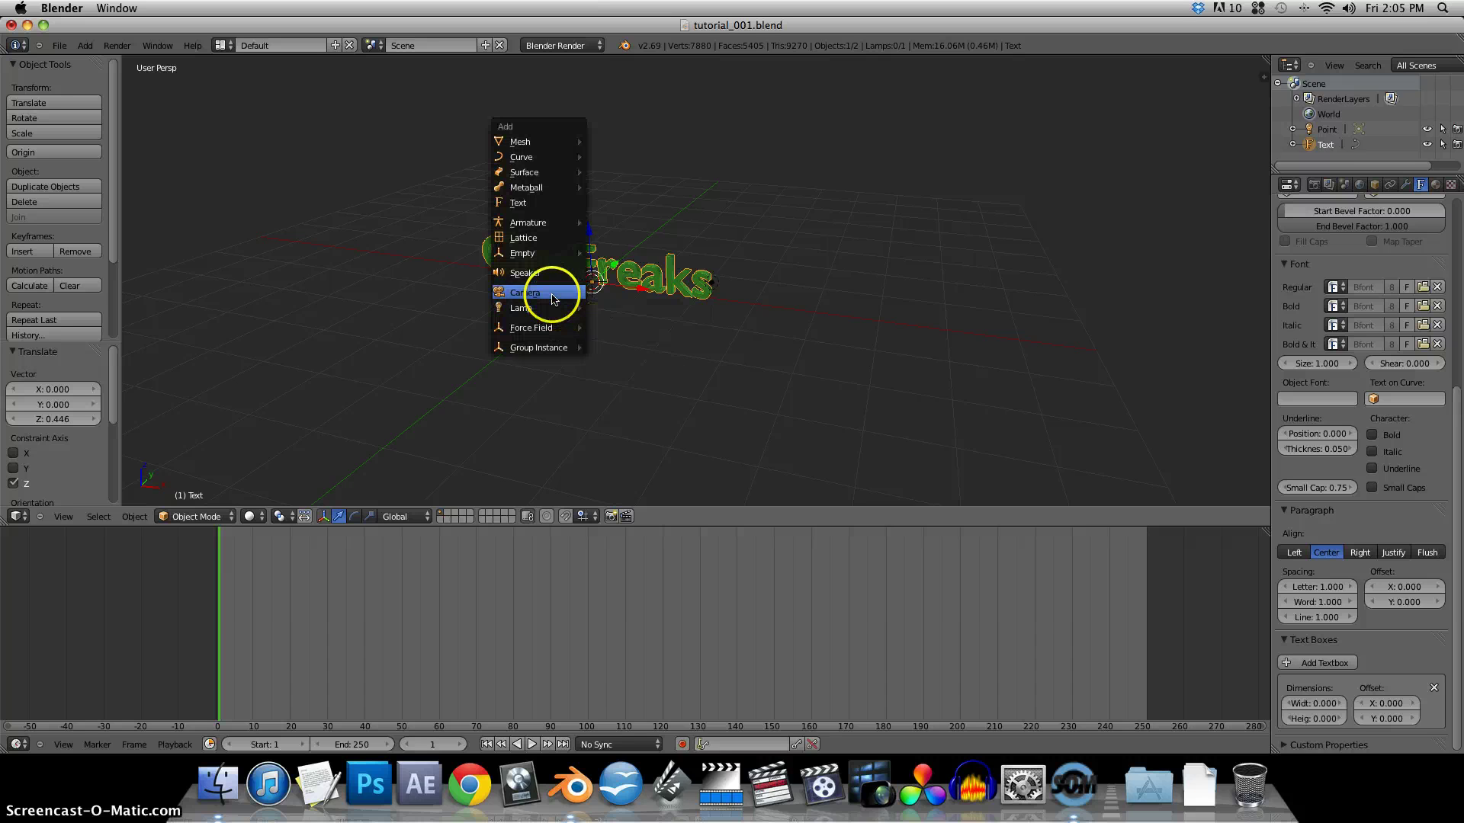
# Add a camera, raise it 0.617 on Z while orbiting, and widen the side panels
pyautogui.click(549, 294)
pyautogui.moveTo(664, 349); pyautogui.dragTo(529, 359, button='middle')
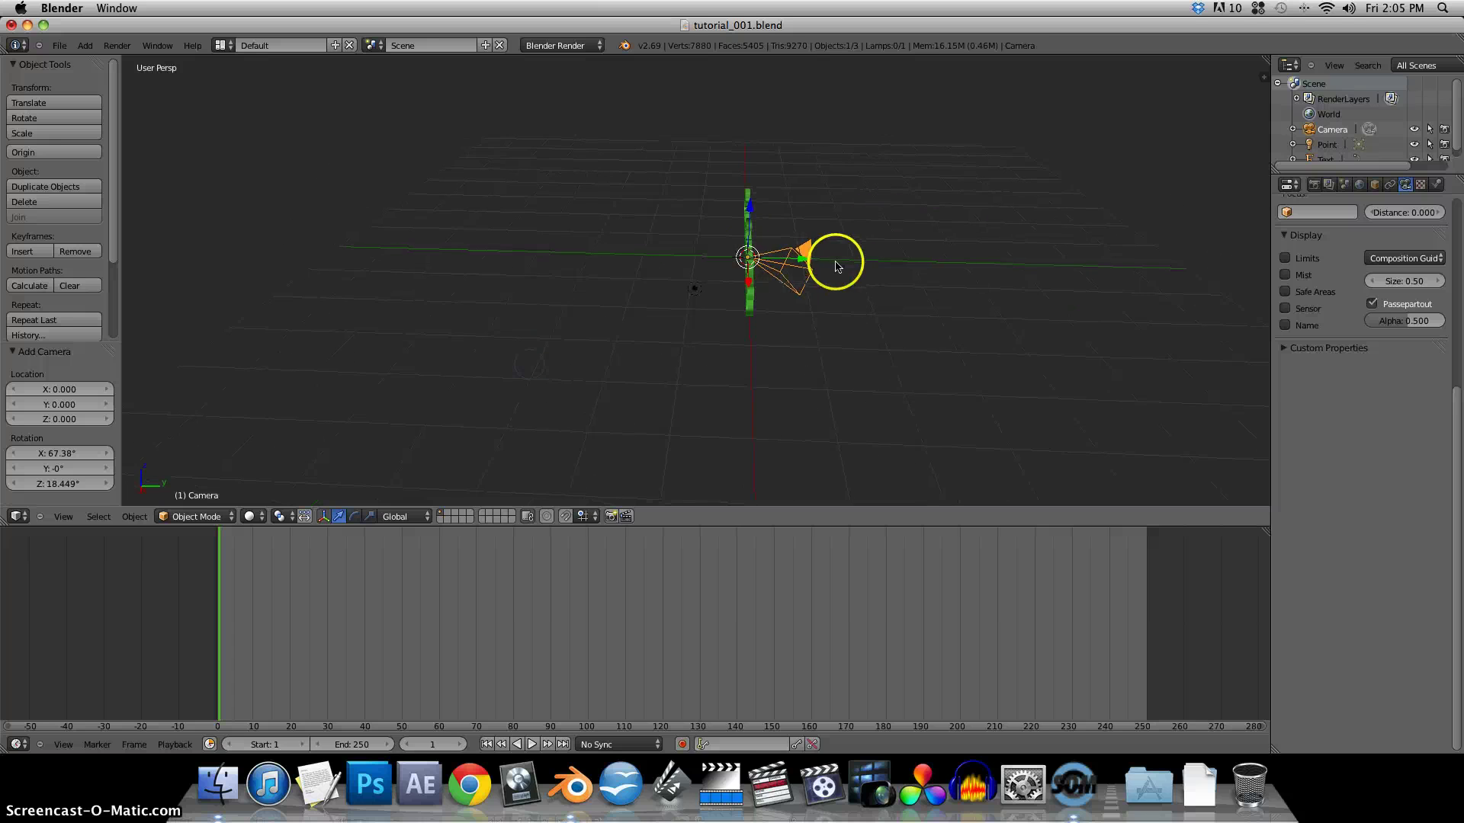
pyautogui.moveTo(803, 258); pyautogui.dragTo(588, 190)
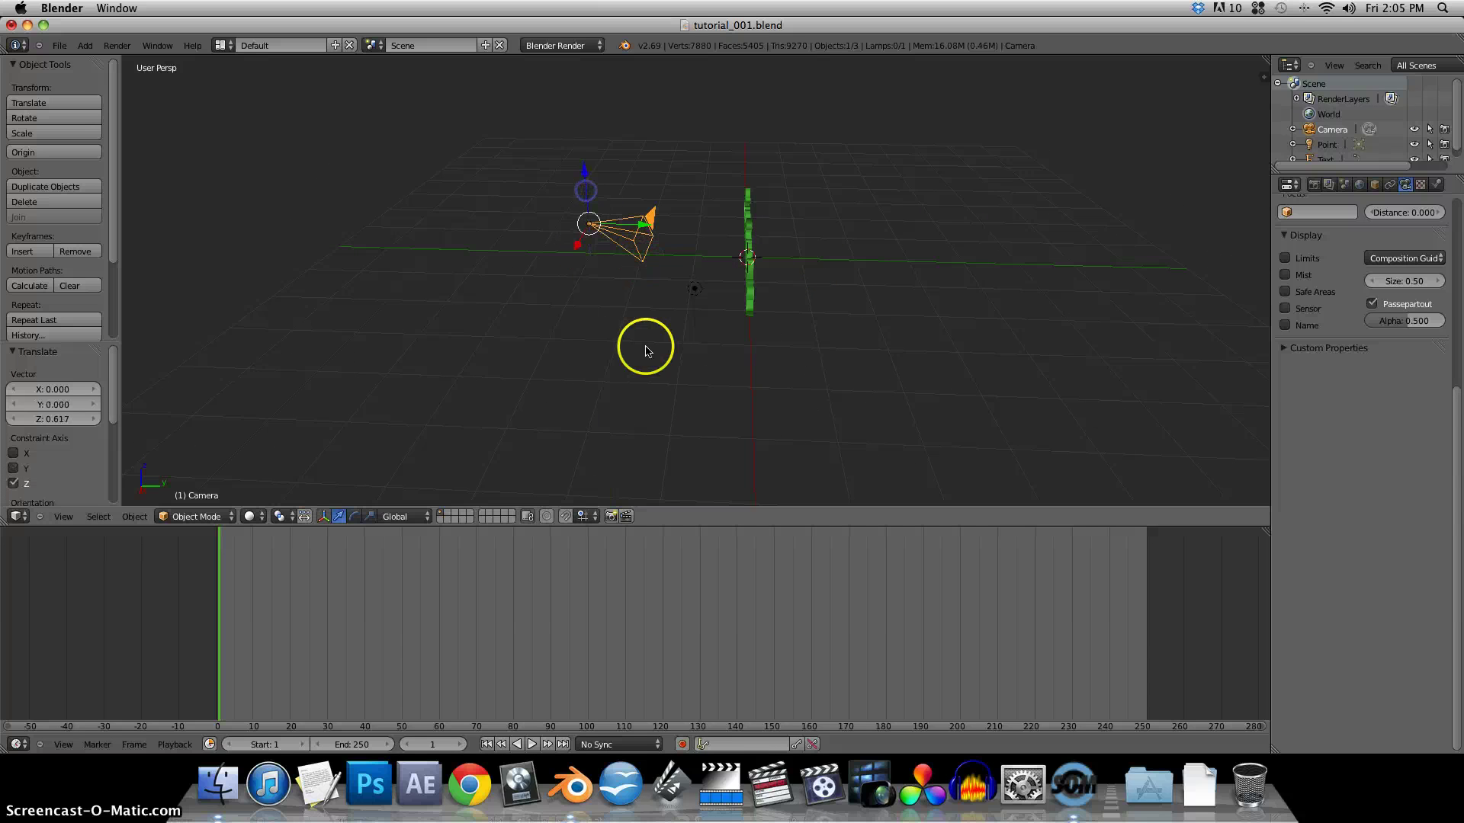
pyautogui.moveTo(644, 343); pyautogui.dragTo(823, 323, button='middle')
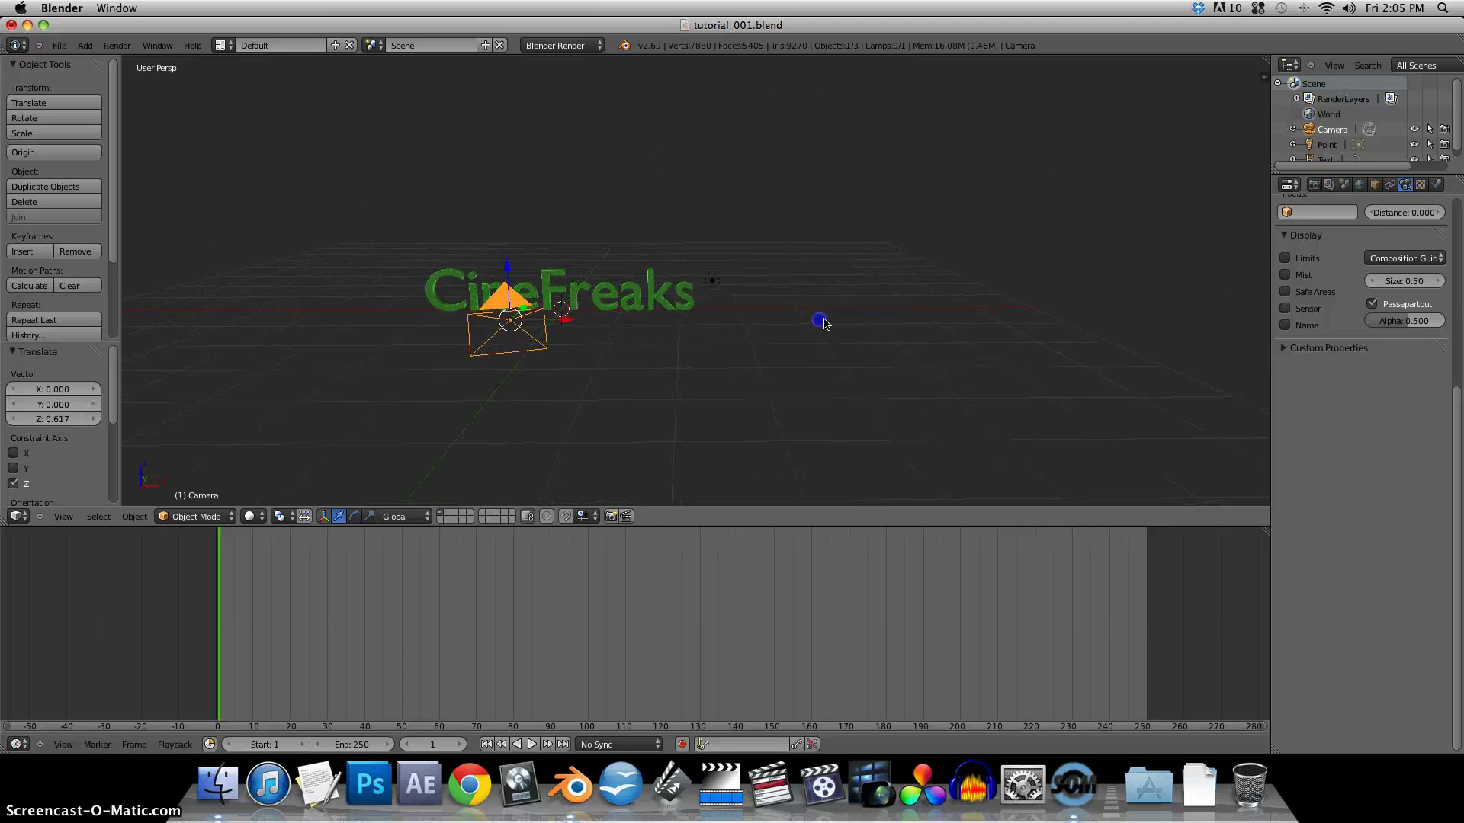
pyautogui.moveTo(1268, 86); pyautogui.dragTo(1251, 86)
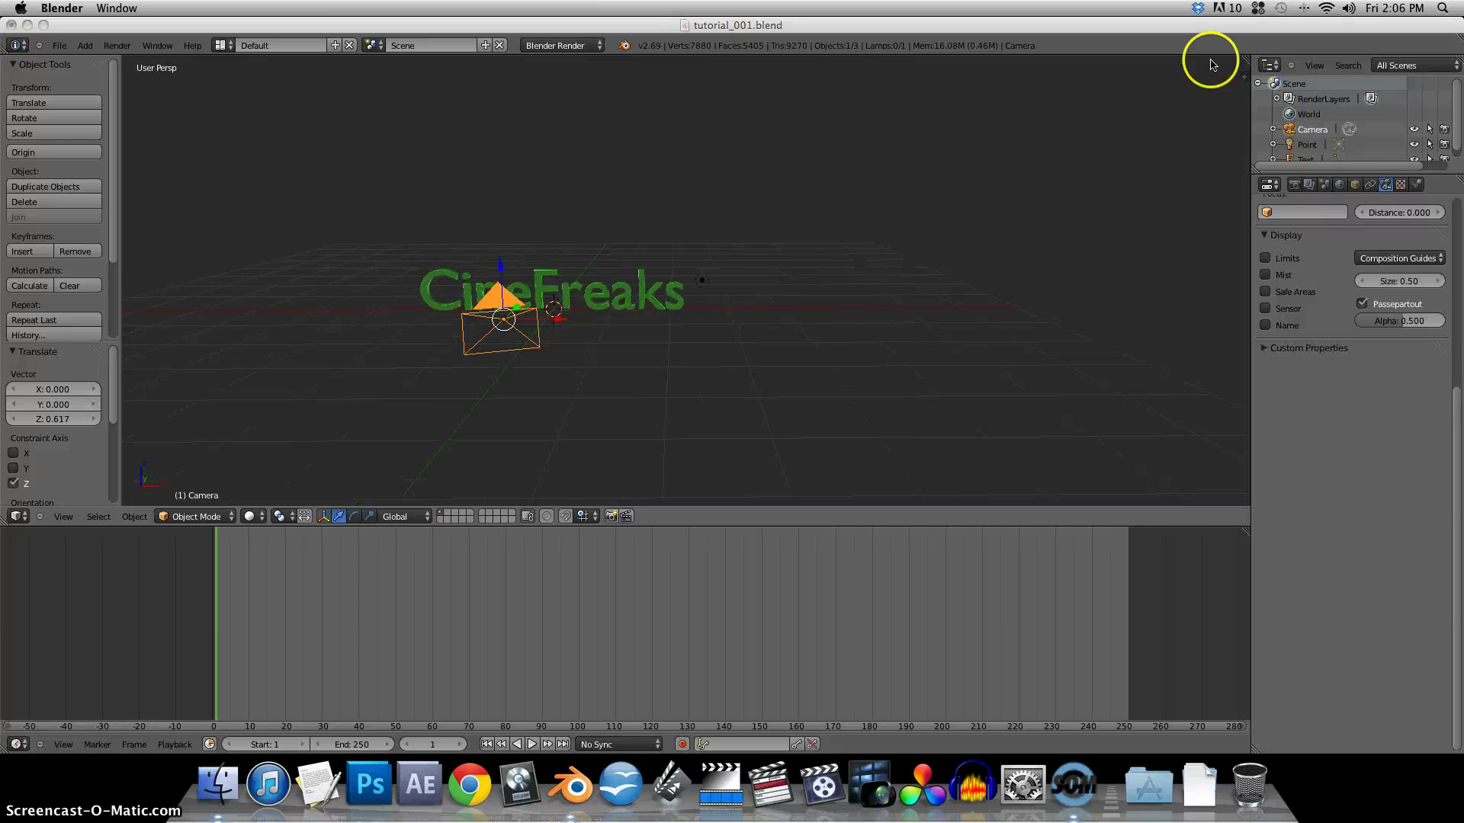
pyautogui.click(1249, 63)
# Split off a second 3D view showing the camera view, with its properties panel visible
pyautogui.moveTo(1232, 55); pyautogui.dragTo(712, 54)
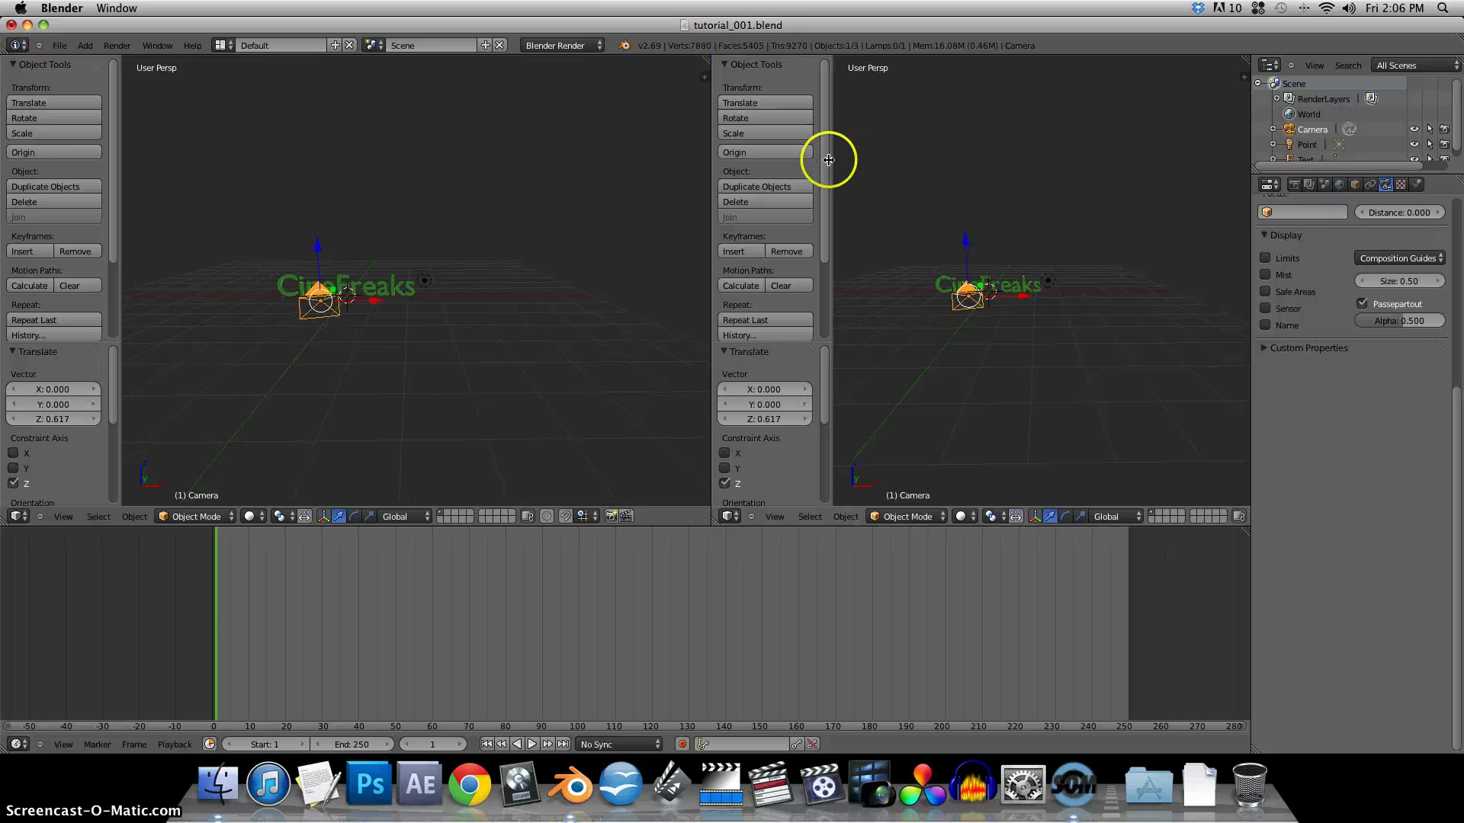
pyautogui.press('t')
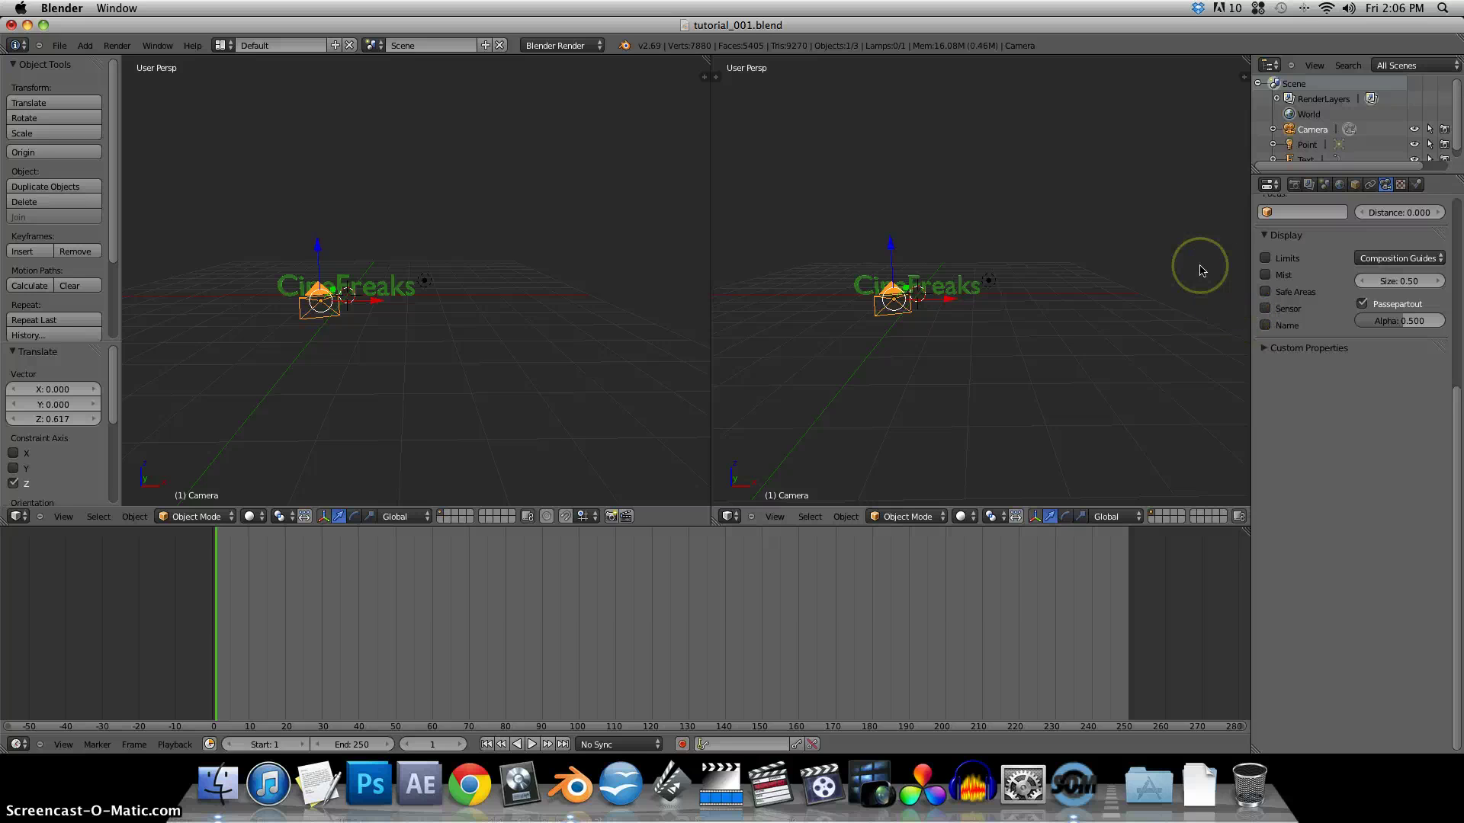
pyautogui.press('n')
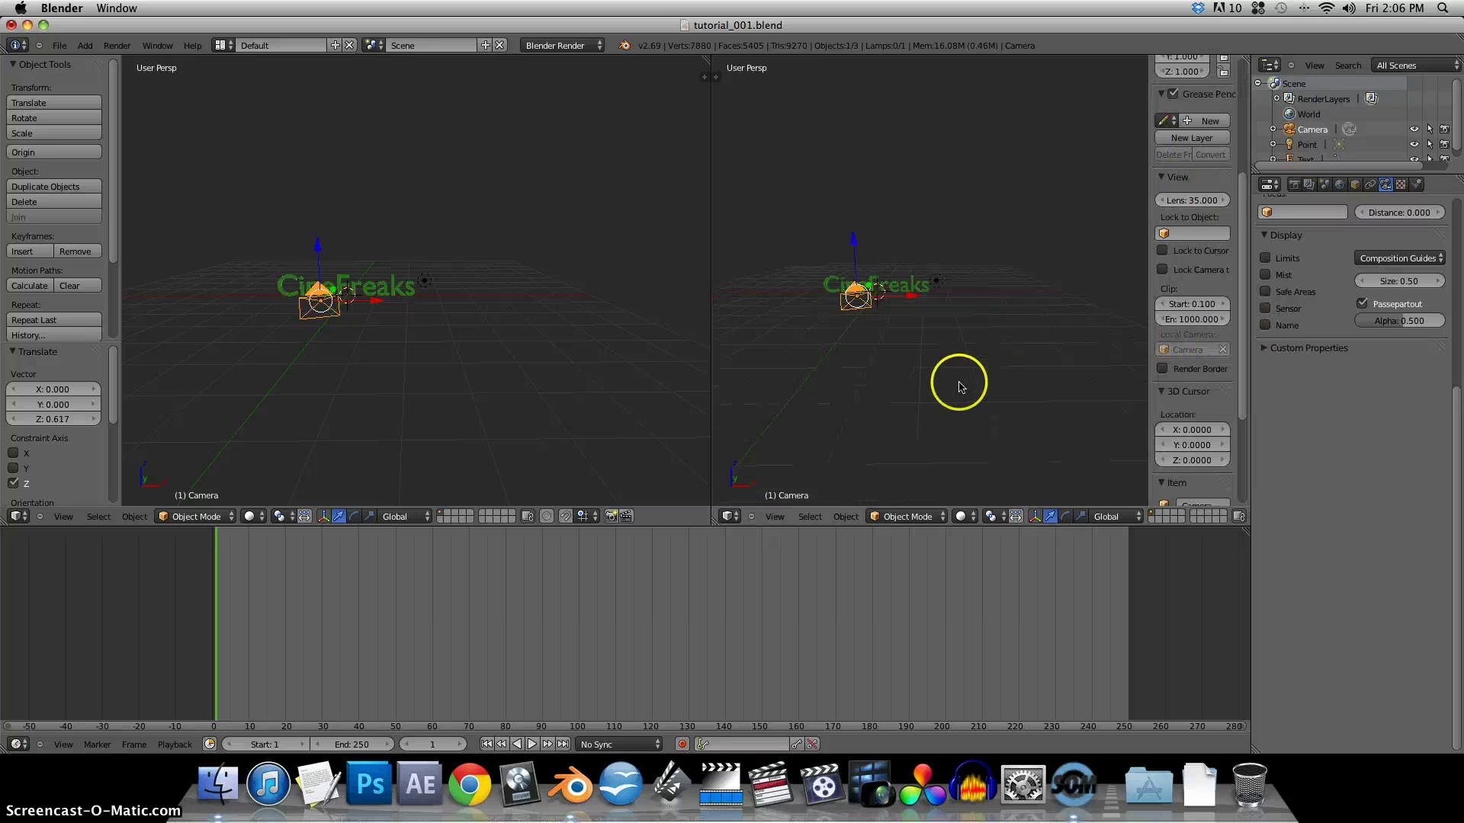
pyautogui.click(773, 521)
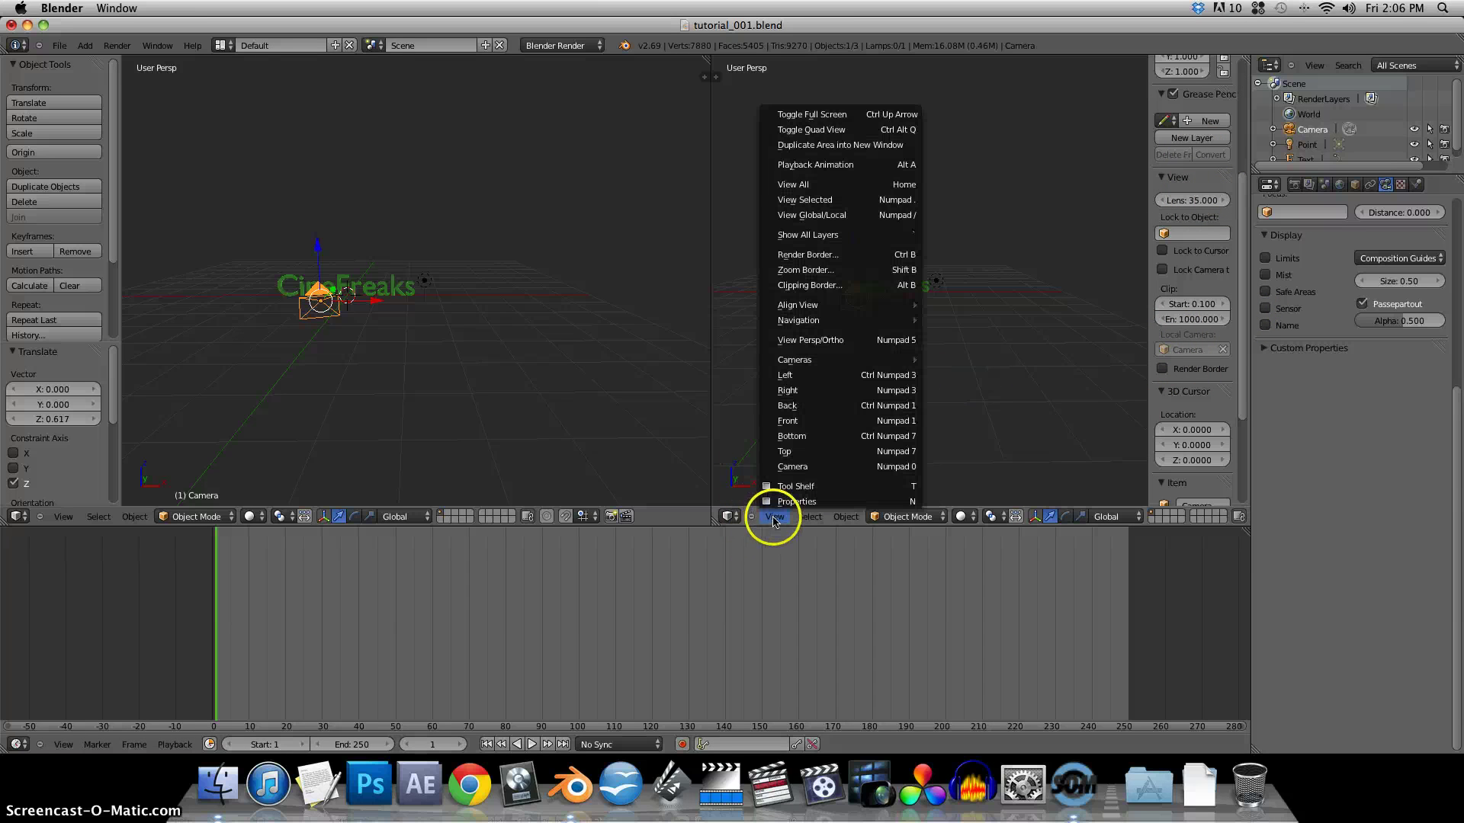
pyautogui.click(807, 463)
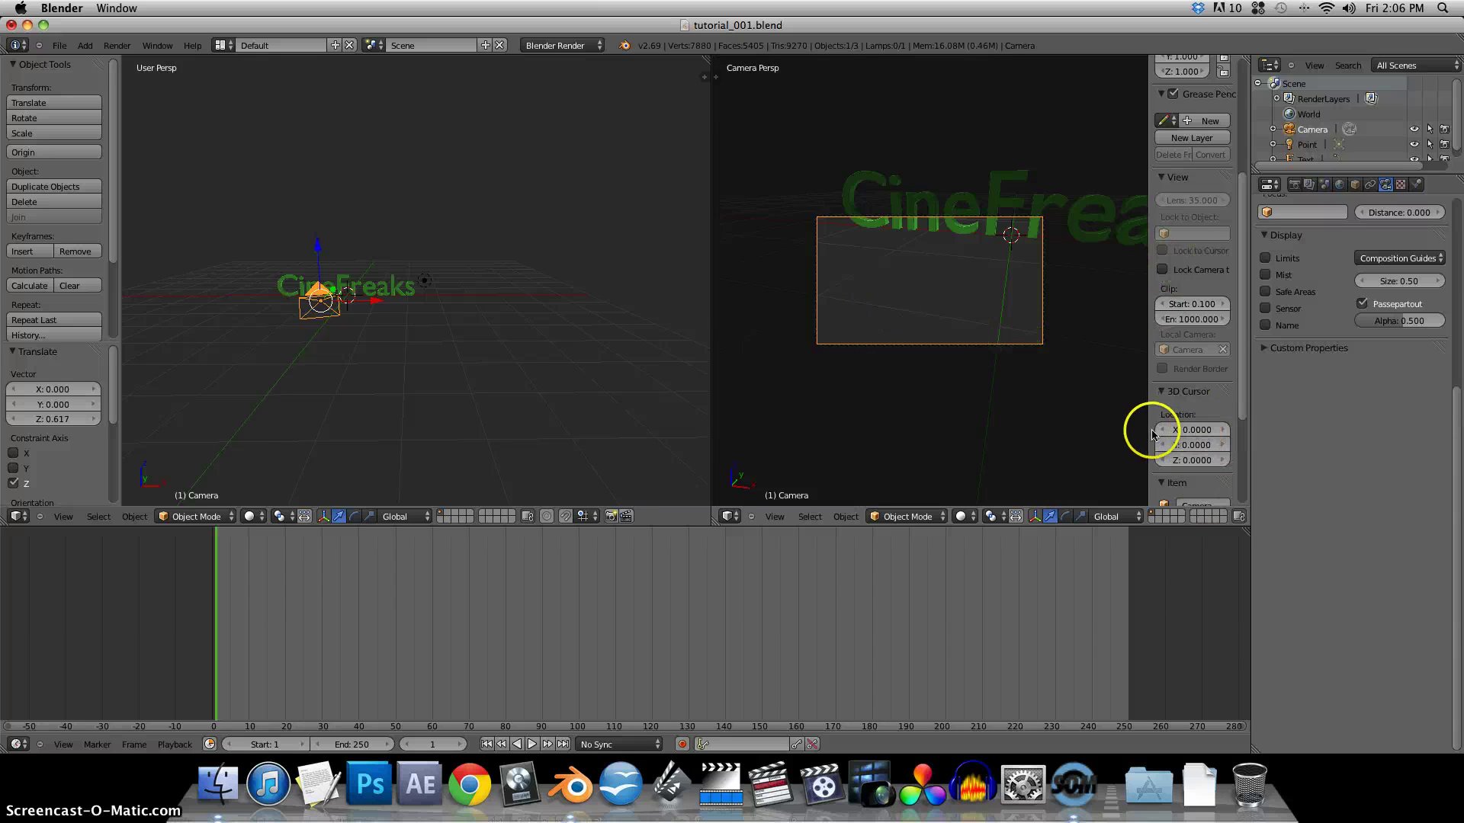
pyautogui.moveTo(1151, 427); pyautogui.dragTo(1108, 431)
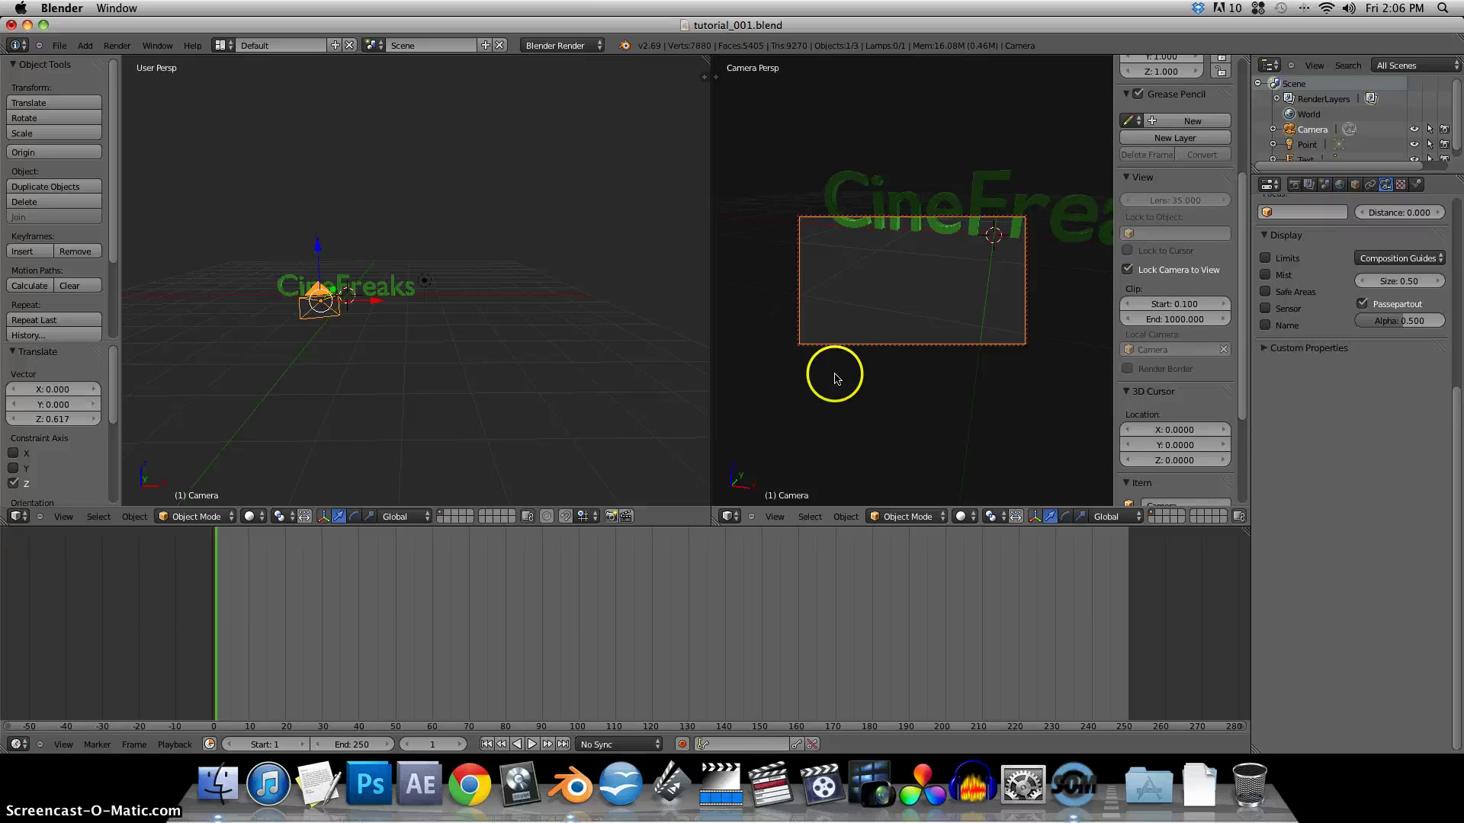
# Aim the locked camera view so CineFreaks is centred, then show the 1920×1080 render settings
pyautogui.moveTo(834, 385); pyautogui.dragTo(900, 340, button='middle')
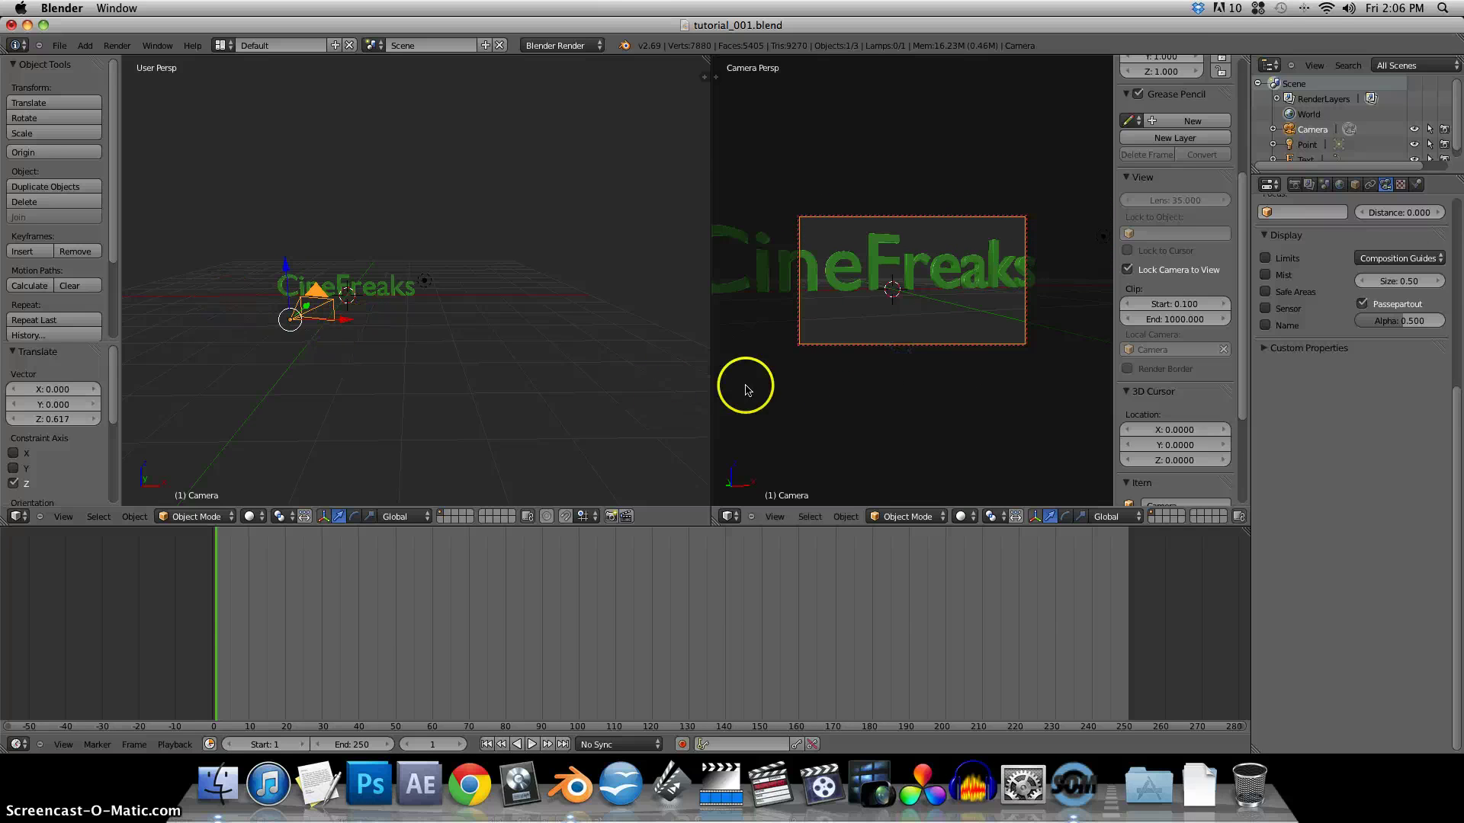
pyautogui.moveTo(733, 381); pyautogui.dragTo(804, 425, button='middle')
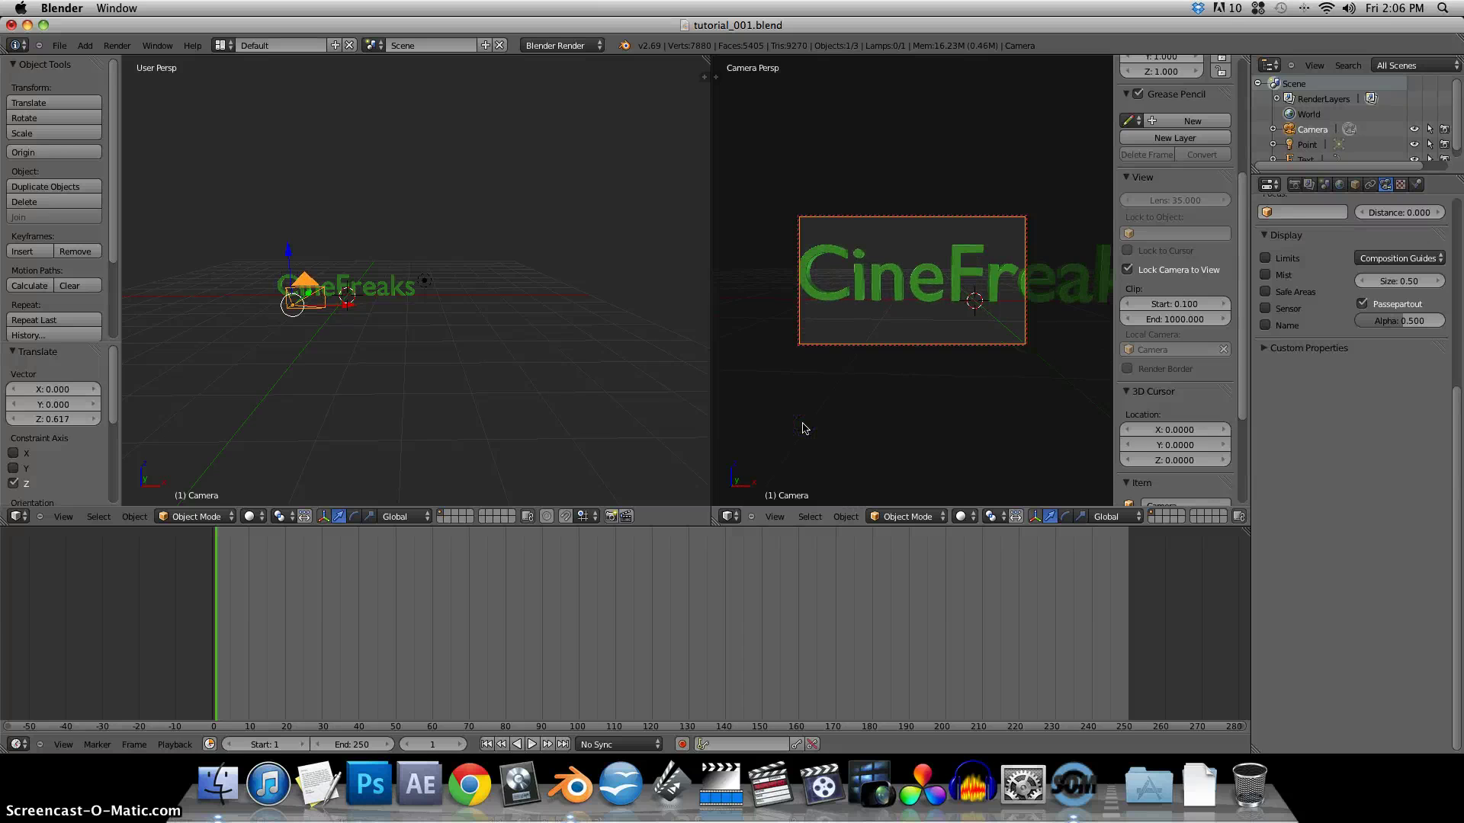
pyautogui.click(1294, 185)
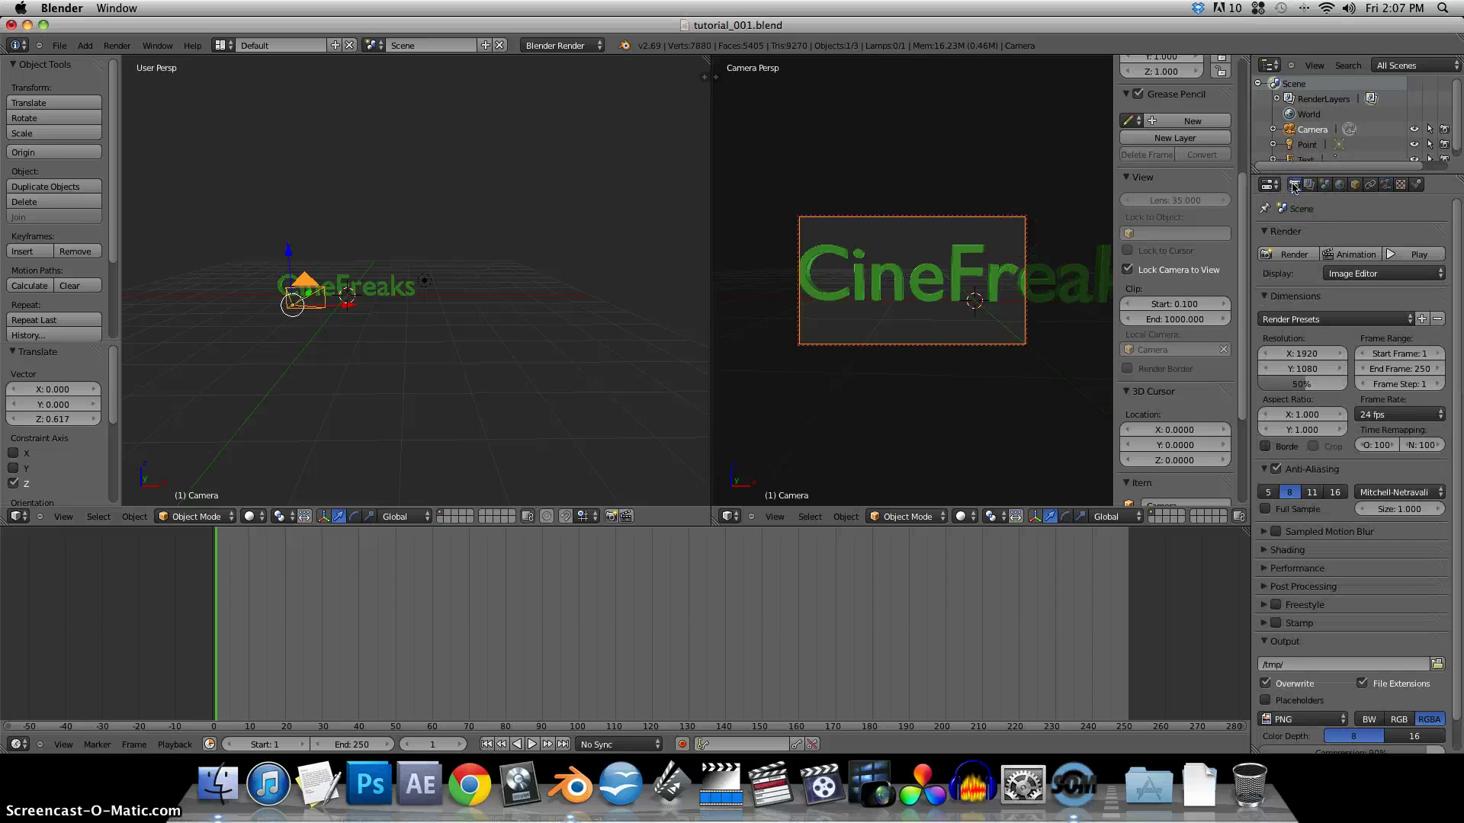
pyautogui.click(1296, 255)
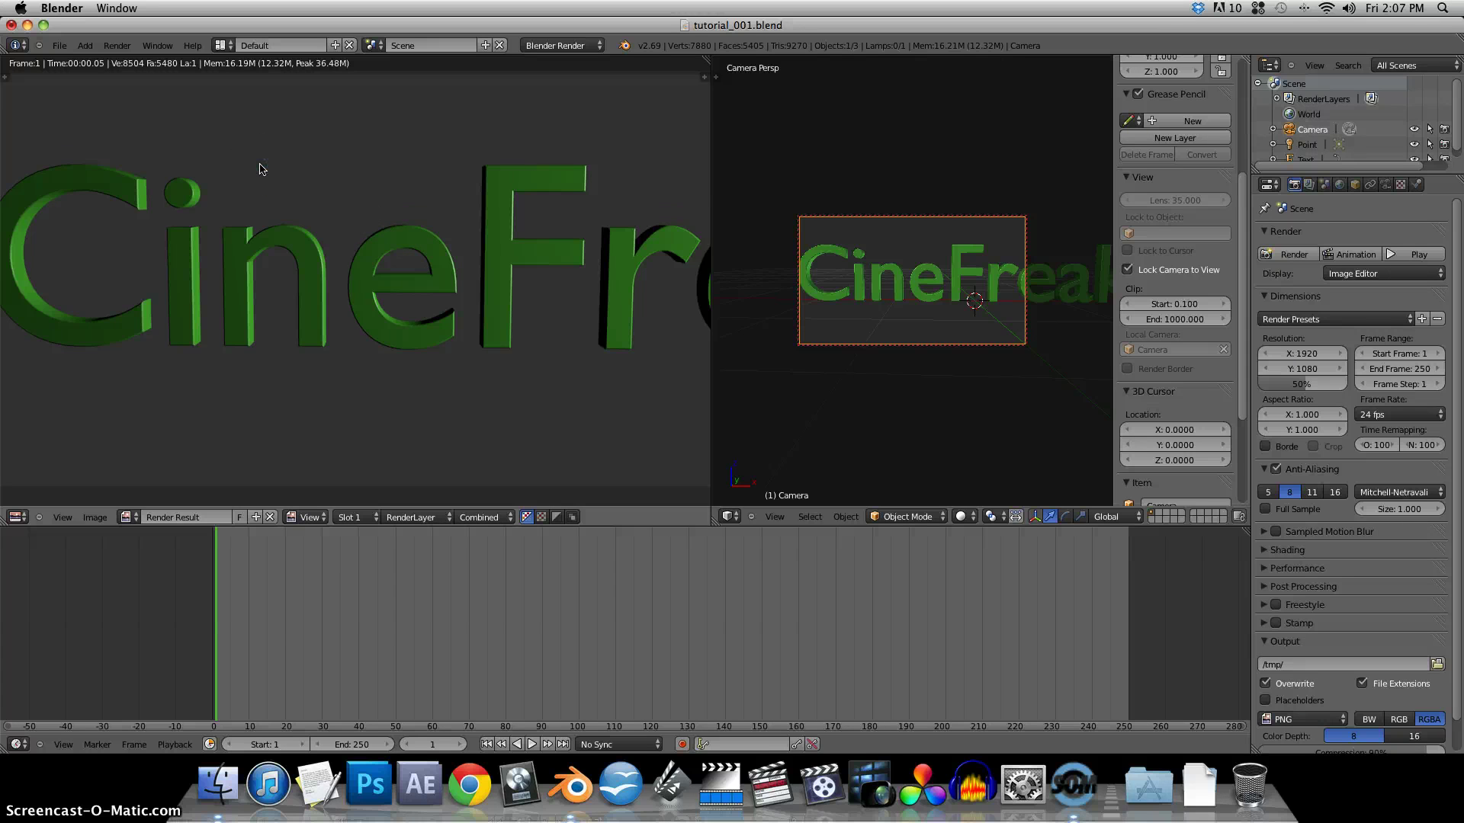
pyautogui.press('Escape')
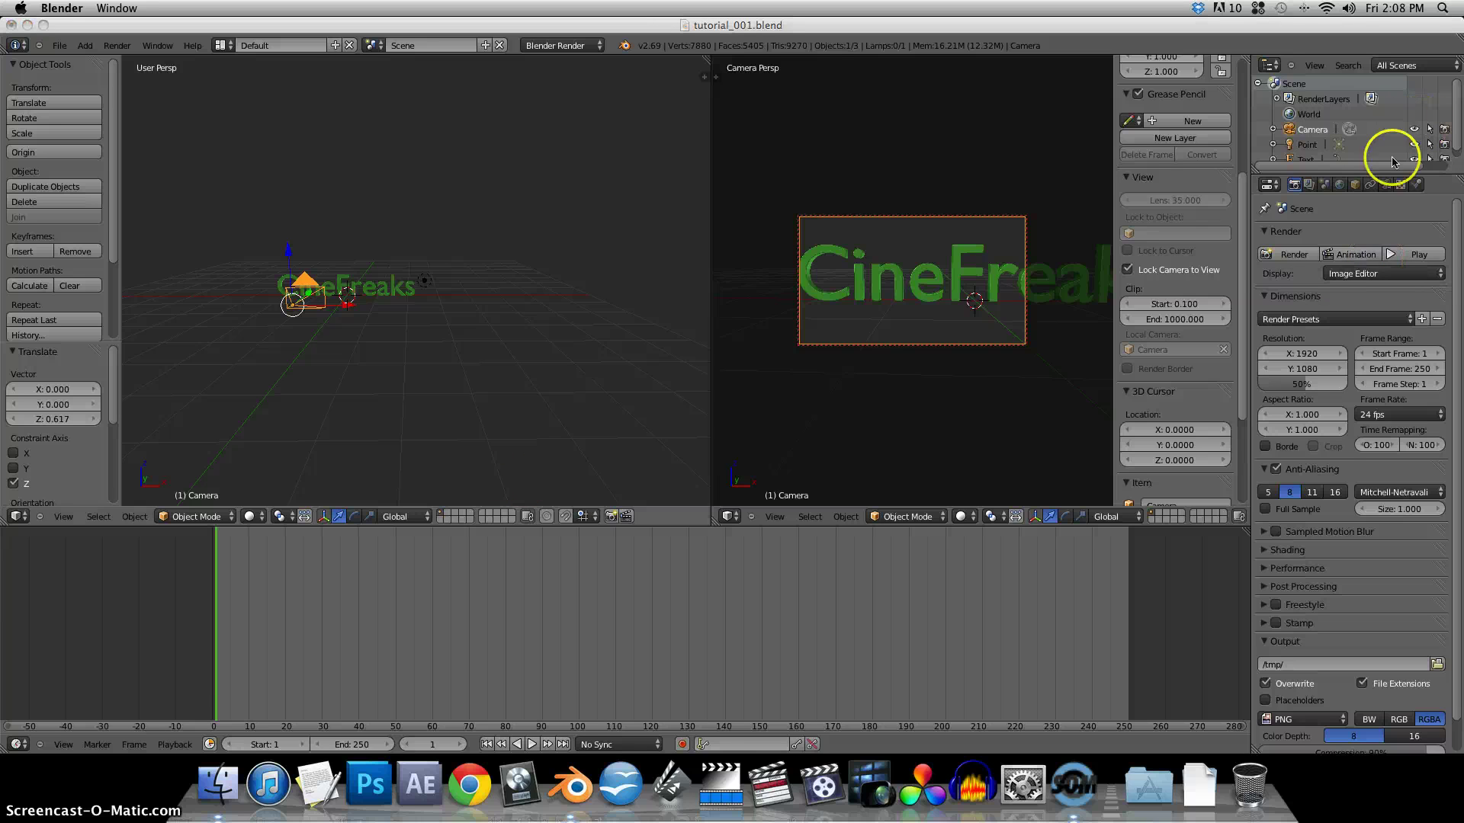
# Set the World horizon colour to pure black (RGB 0, 0, 0)
pyautogui.click(1340, 185)
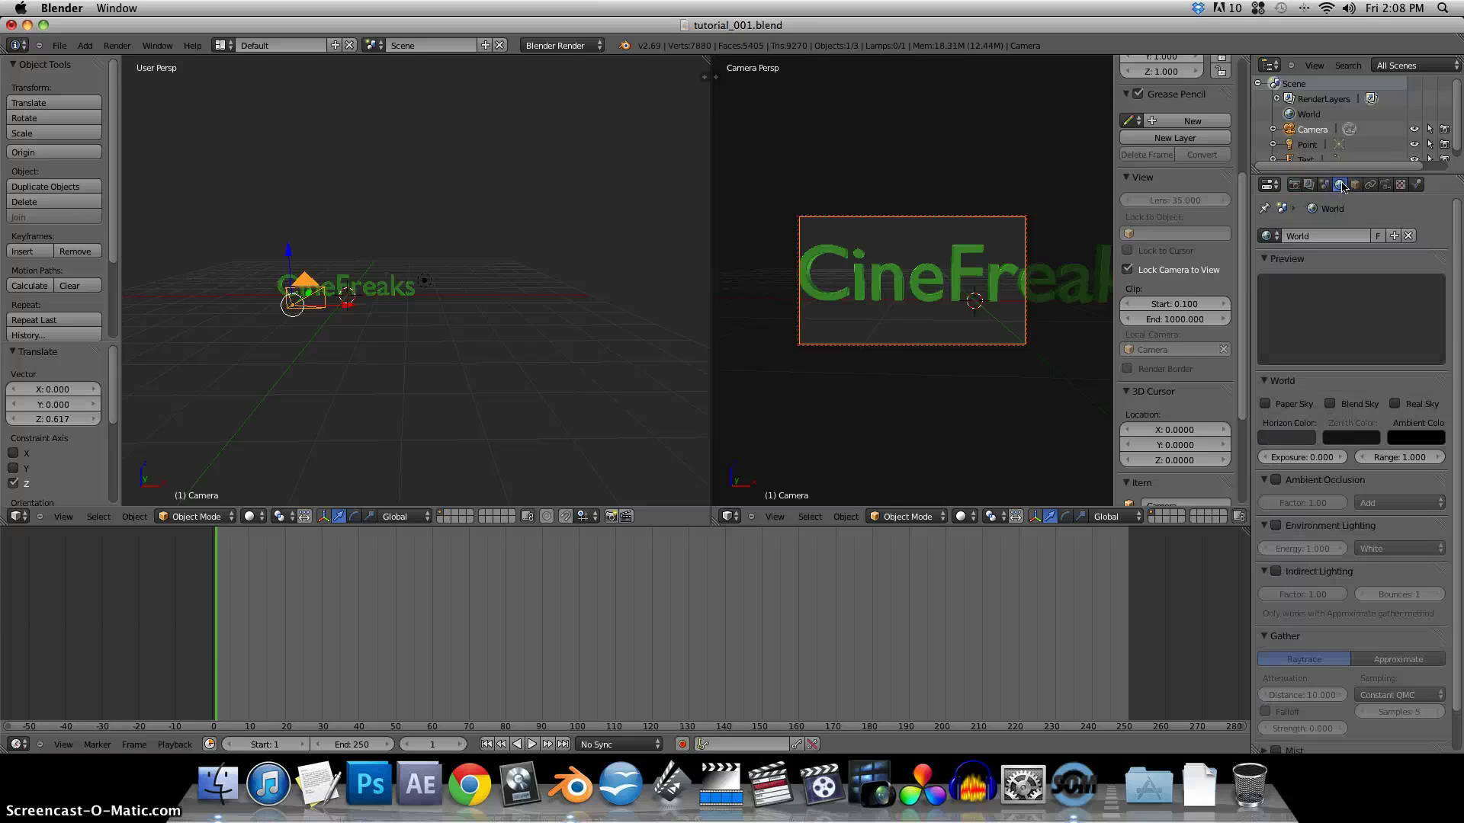
pyautogui.click(1286, 439)
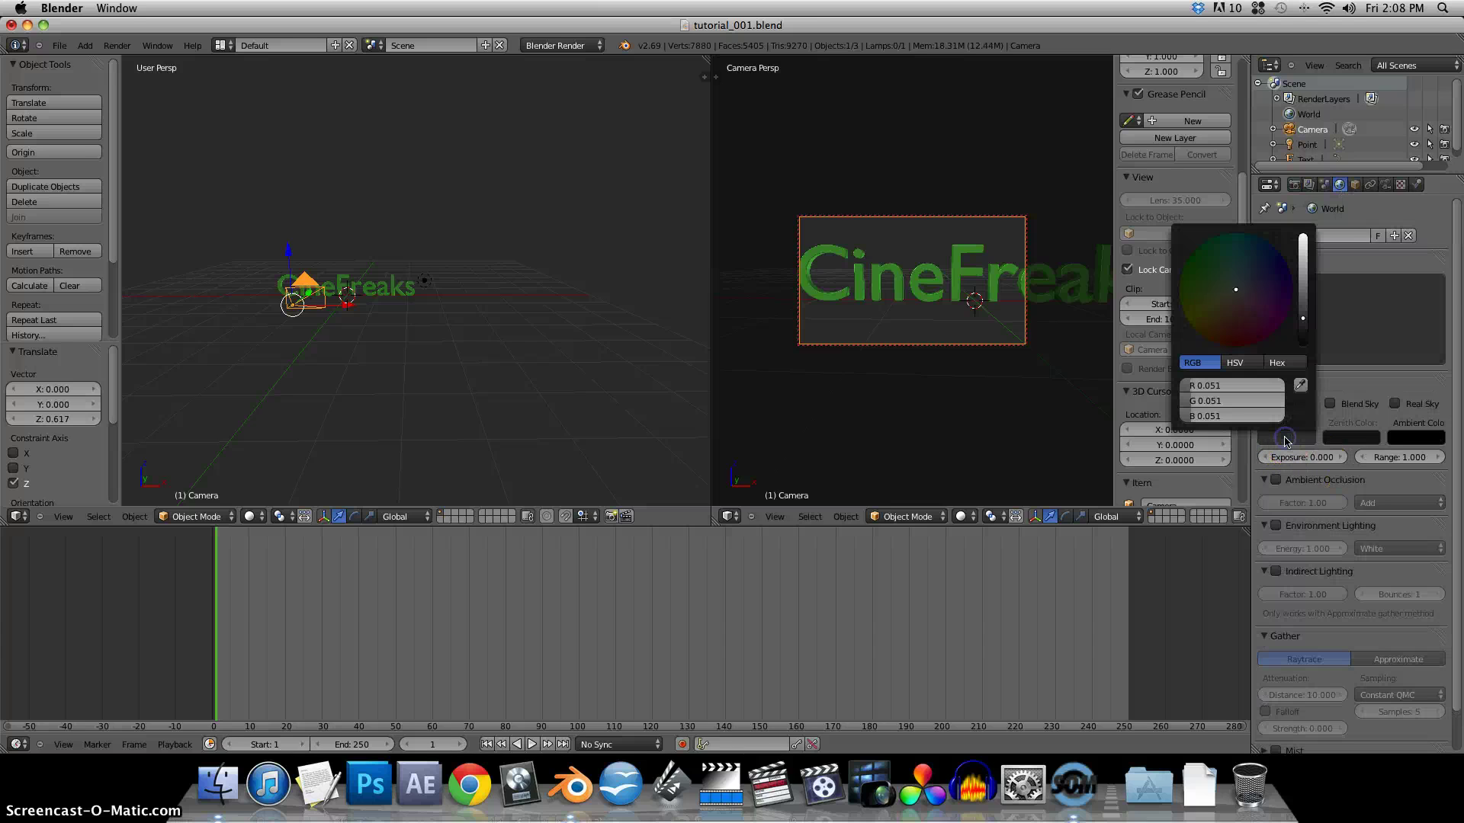
pyautogui.moveTo(1303, 332); pyautogui.dragTo(1303, 353)
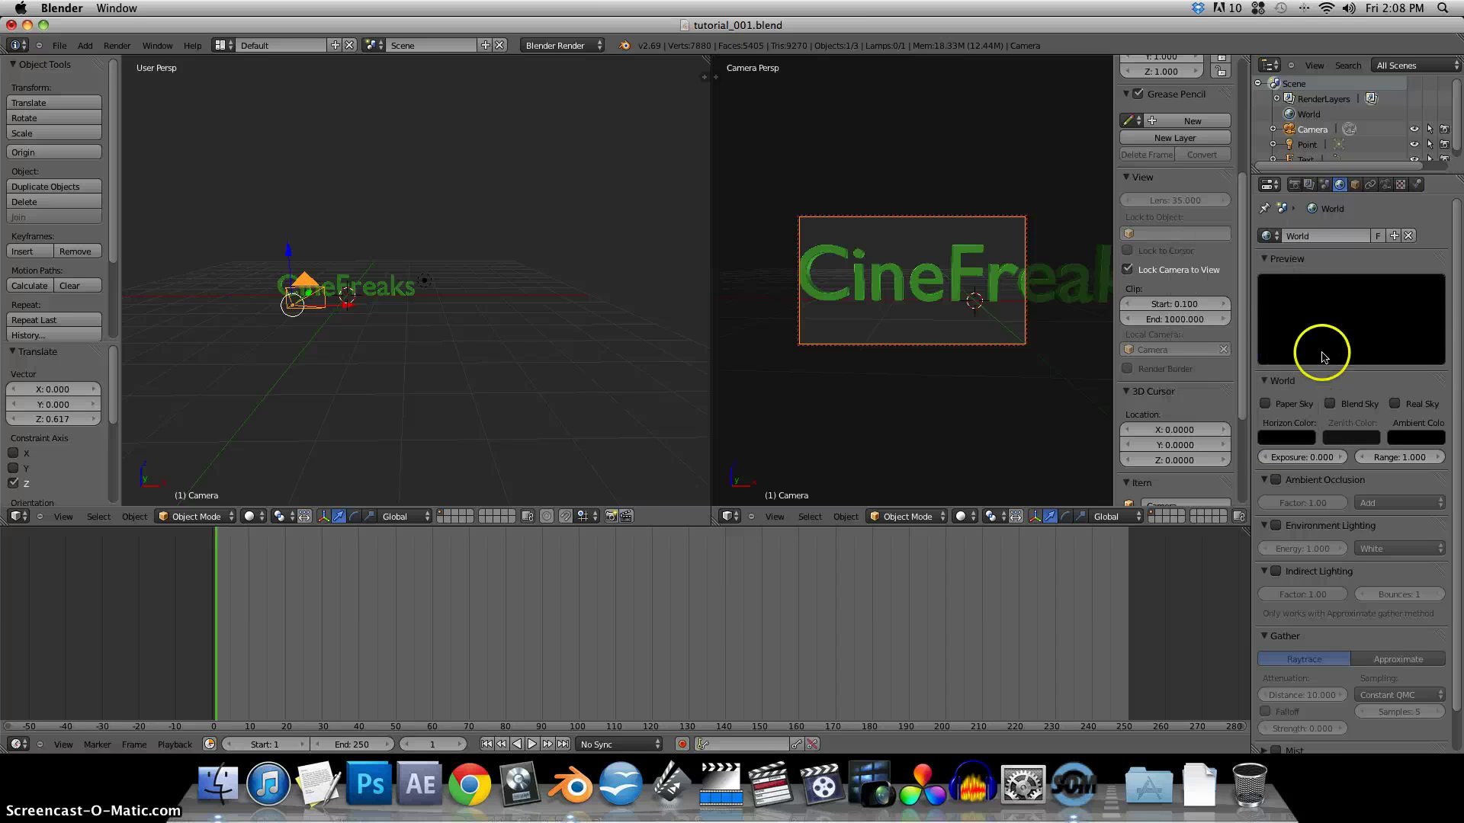
# Render the frame again to see CineFreaks against the black background
pyautogui.click(1294, 184)
pyautogui.click(1292, 255)
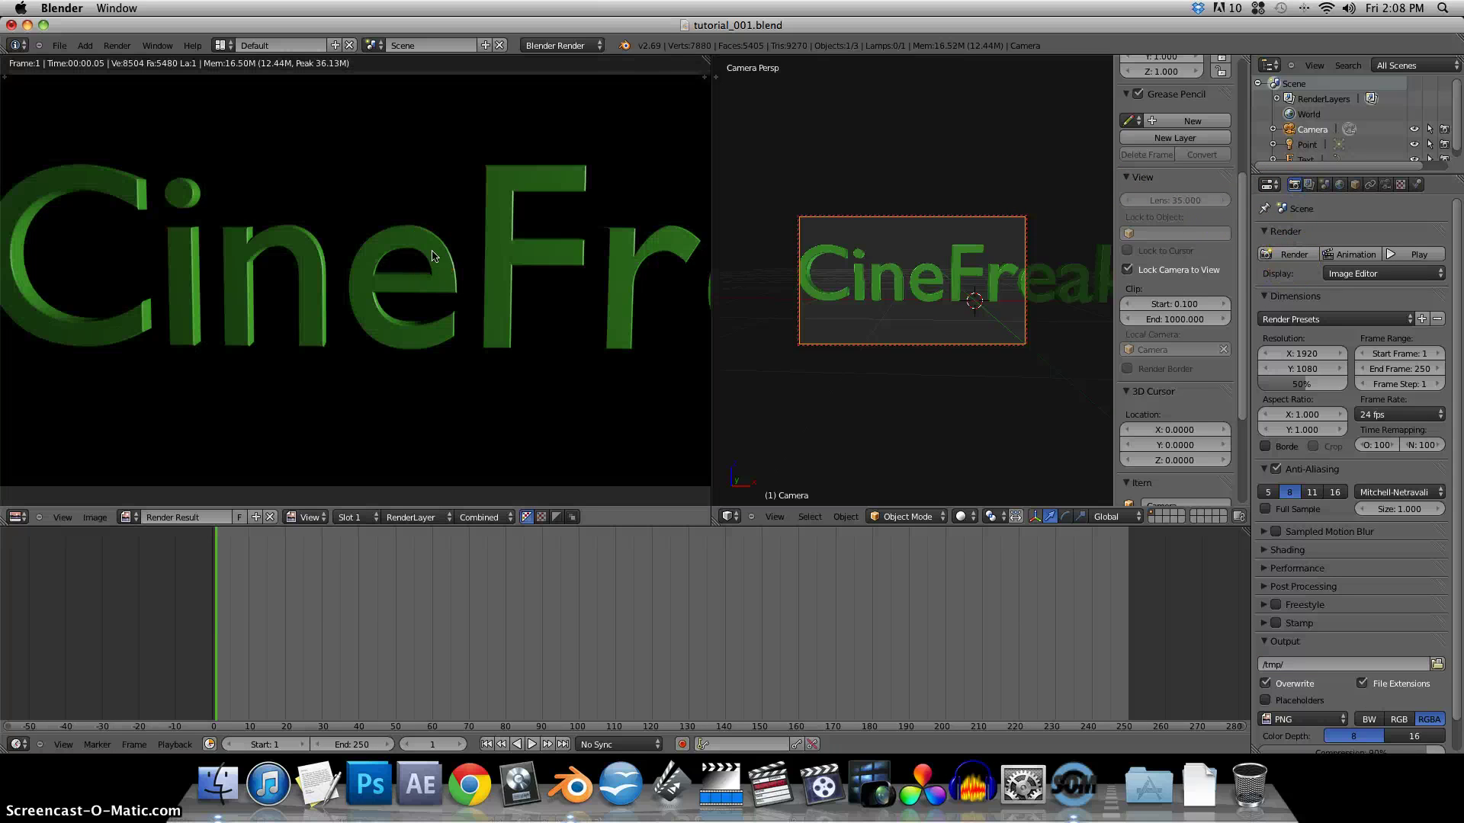
pyautogui.click(333, 258)
# Leave the render, jump to frame 0, and pull the camera back so CineFreaks sits small
pyautogui.press('Escape')
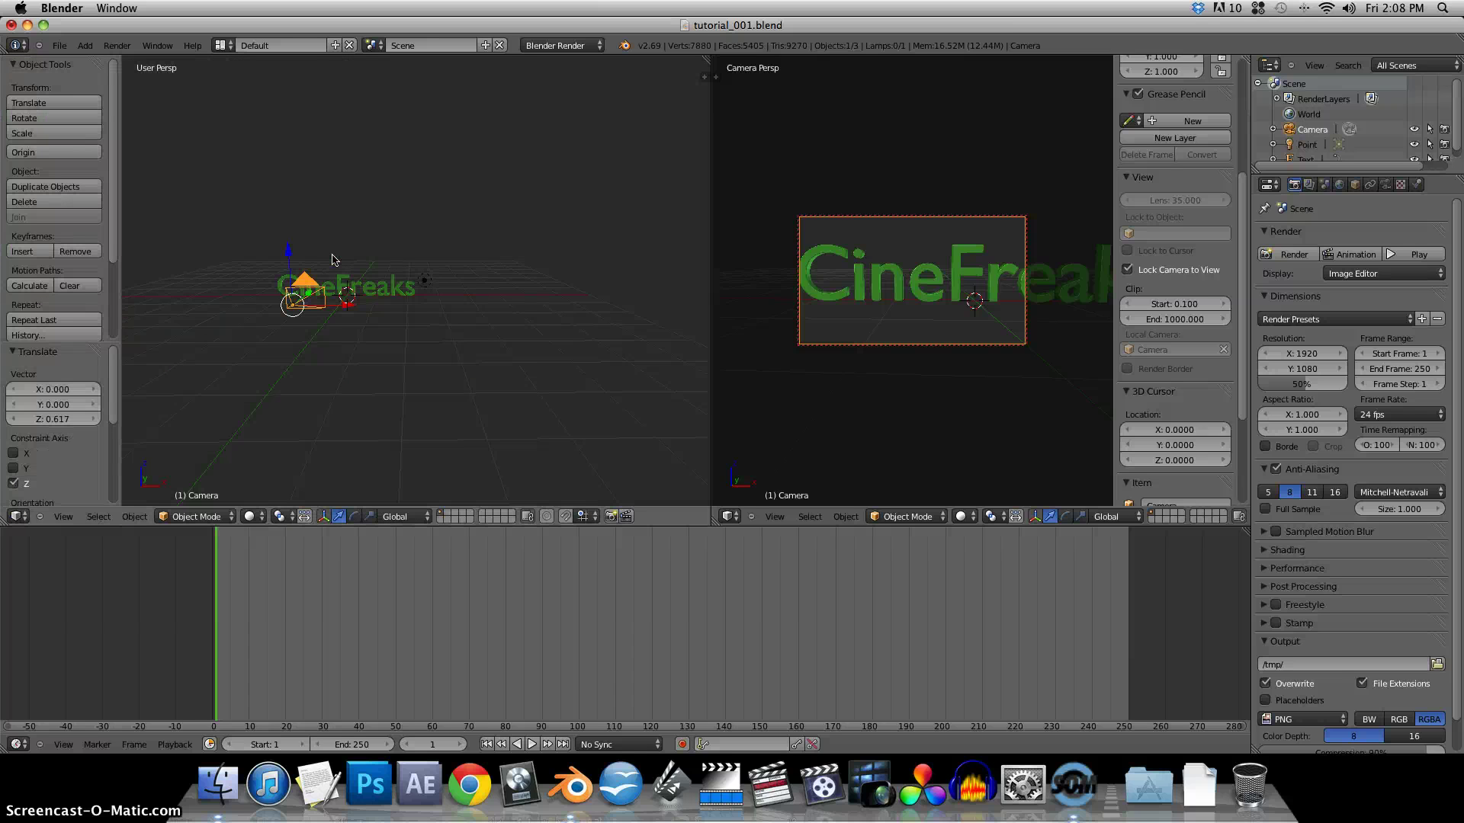
pyautogui.click(206, 578)
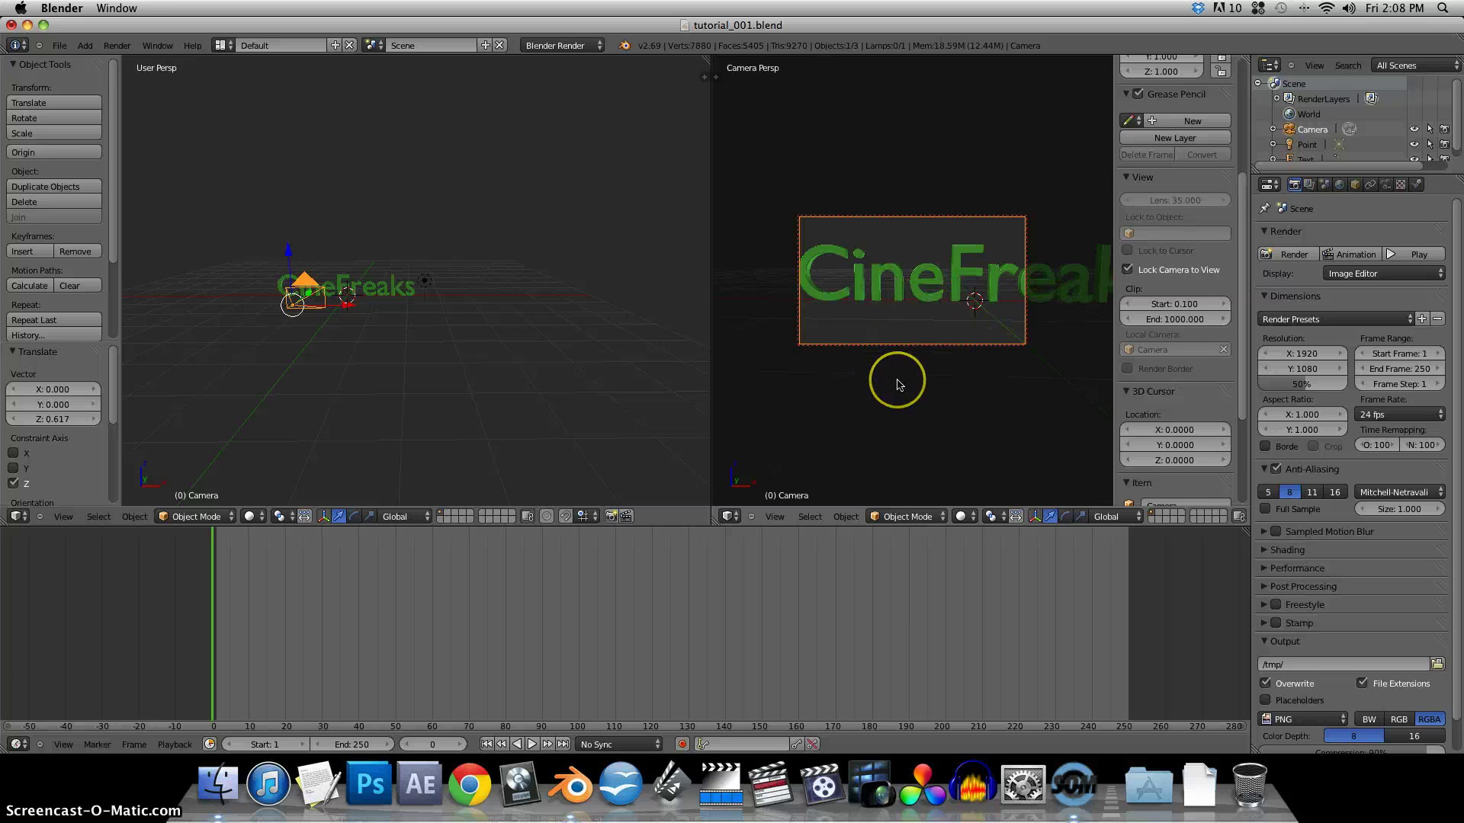
pyautogui.moveTo(908, 408)
pyautogui.mouseDown(button='middle')
pyautogui.moveTo(947, 401)
pyautogui.moveTo(921, 405)
pyautogui.mouseUp(button='middle')
pyautogui.scroll(-6, 873, 409)
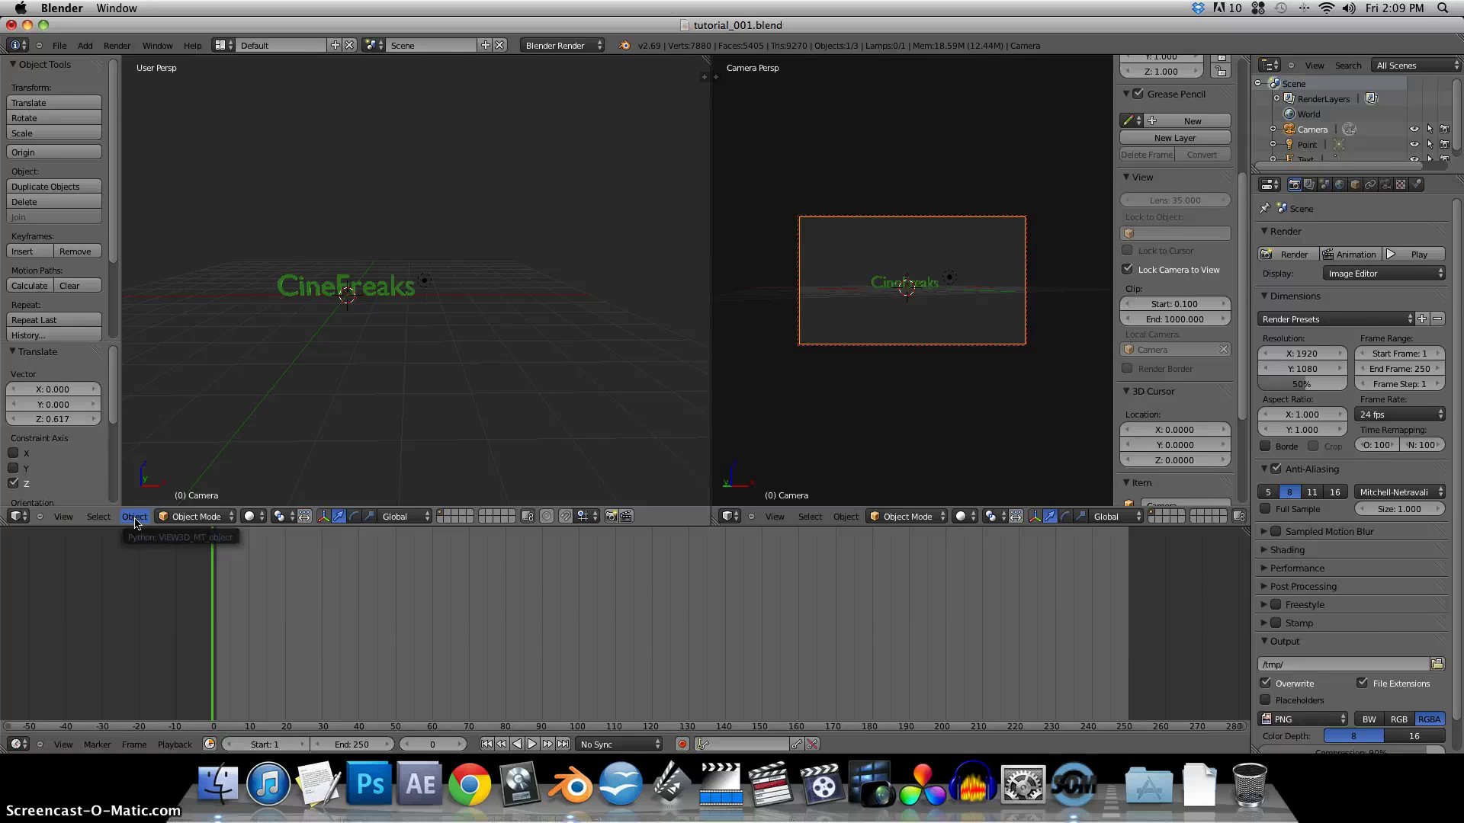
# Insert a Visual LocRotScale keyframe for the camera at frame 0 via Object > Animation
pyautogui.click(135, 517)
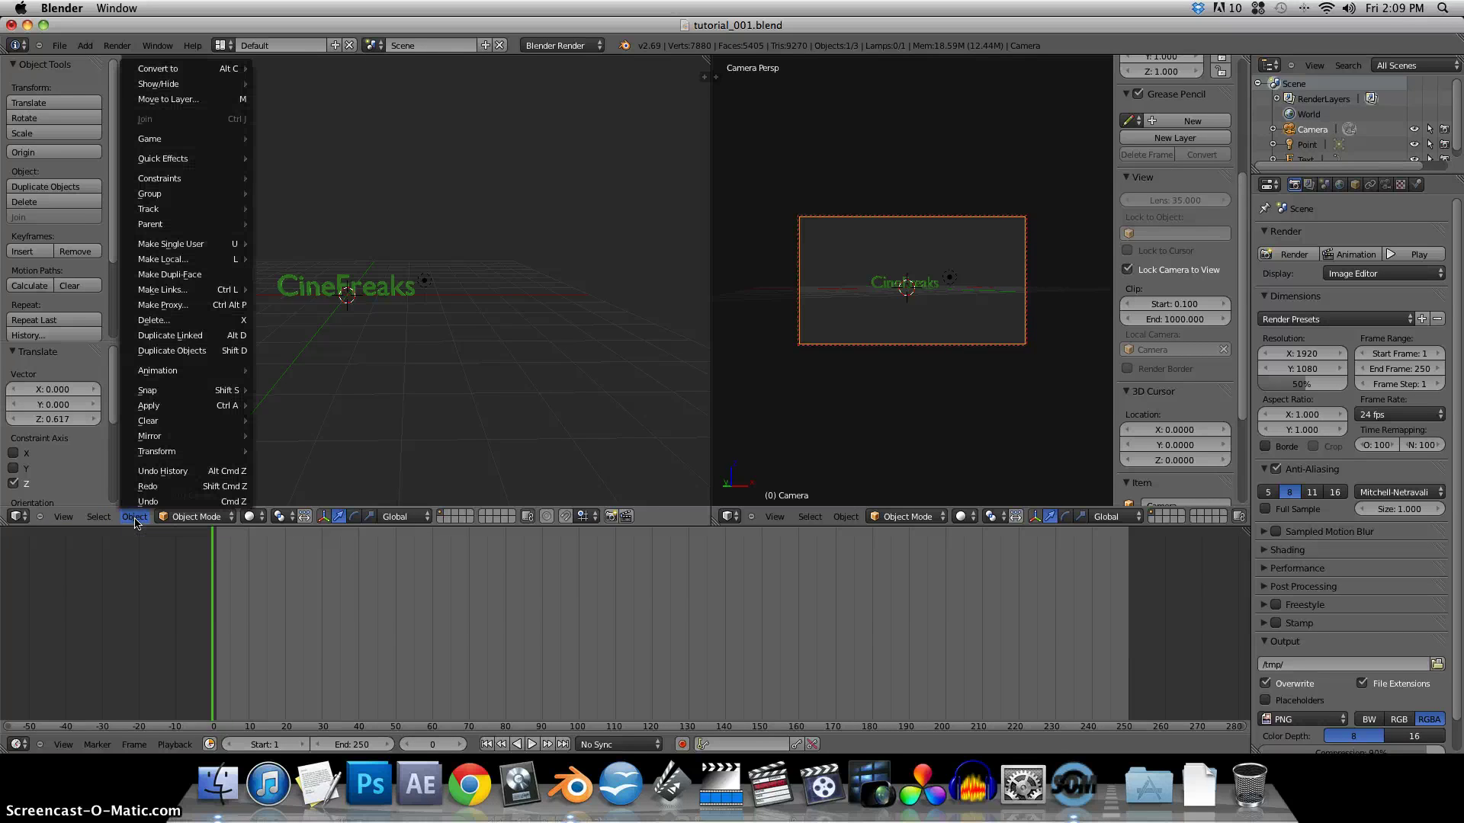
pyautogui.click(163, 371)
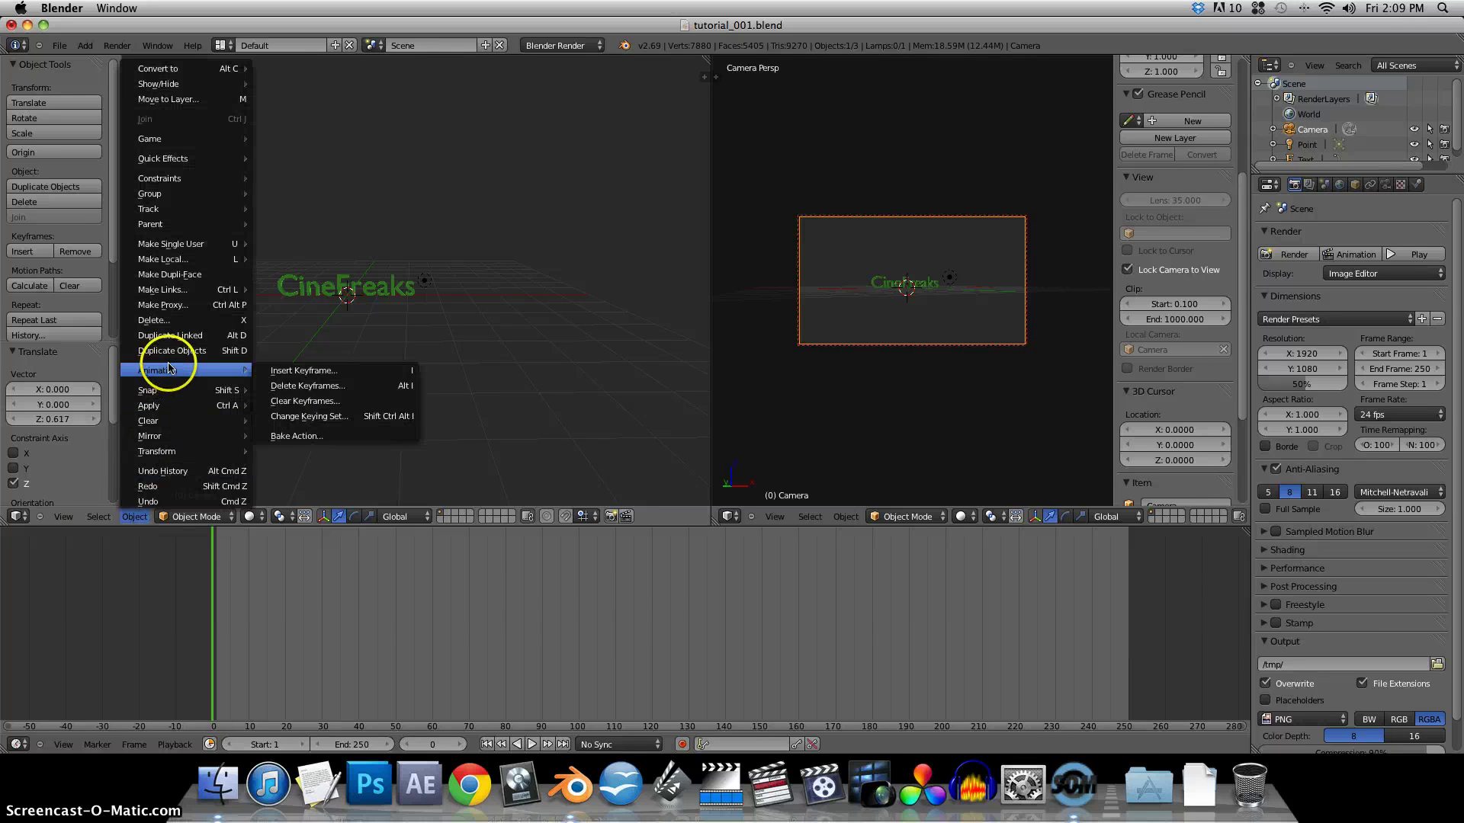
pyautogui.click(300, 376)
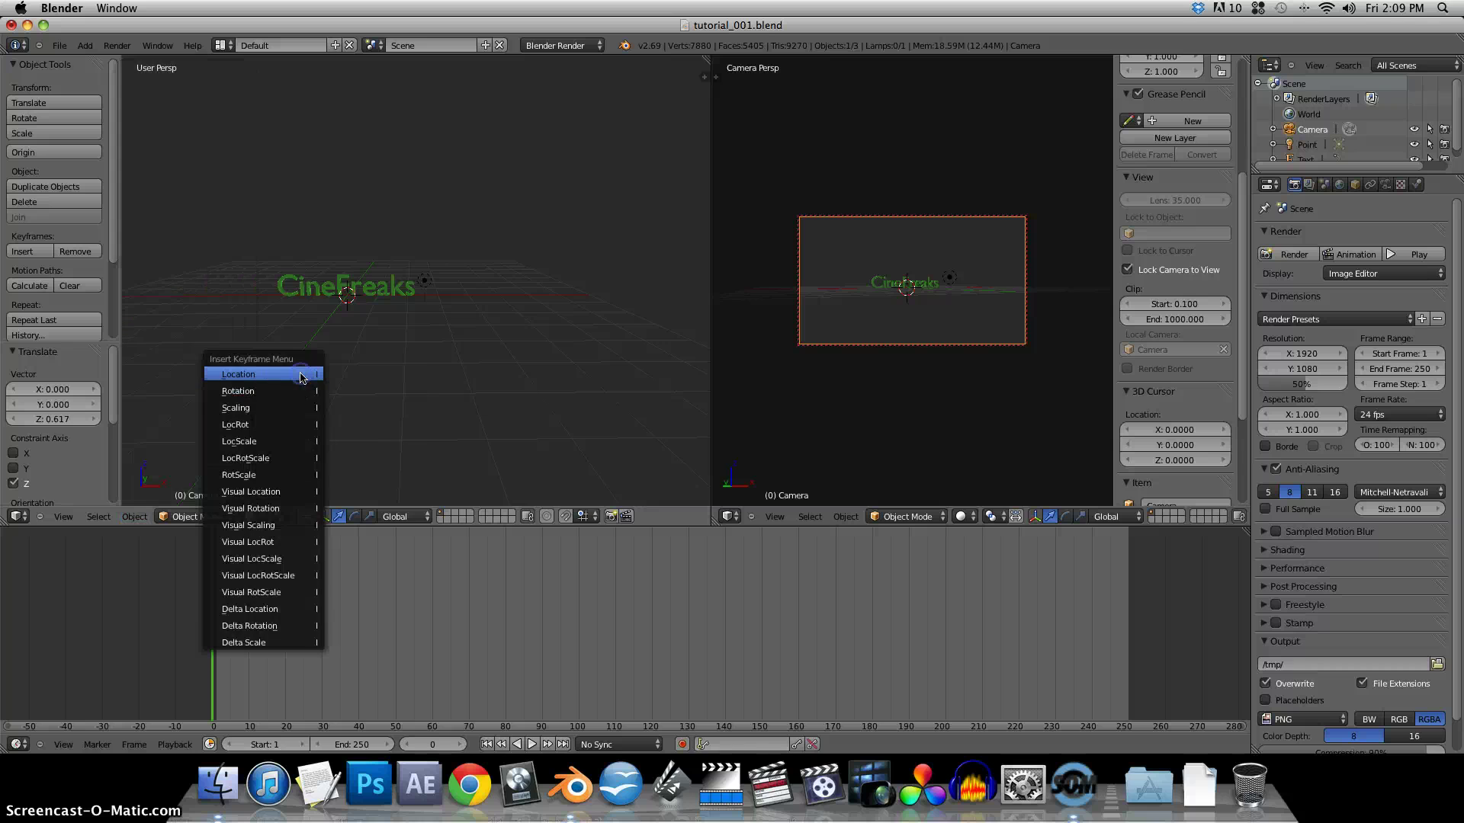
pyautogui.click(258, 577)
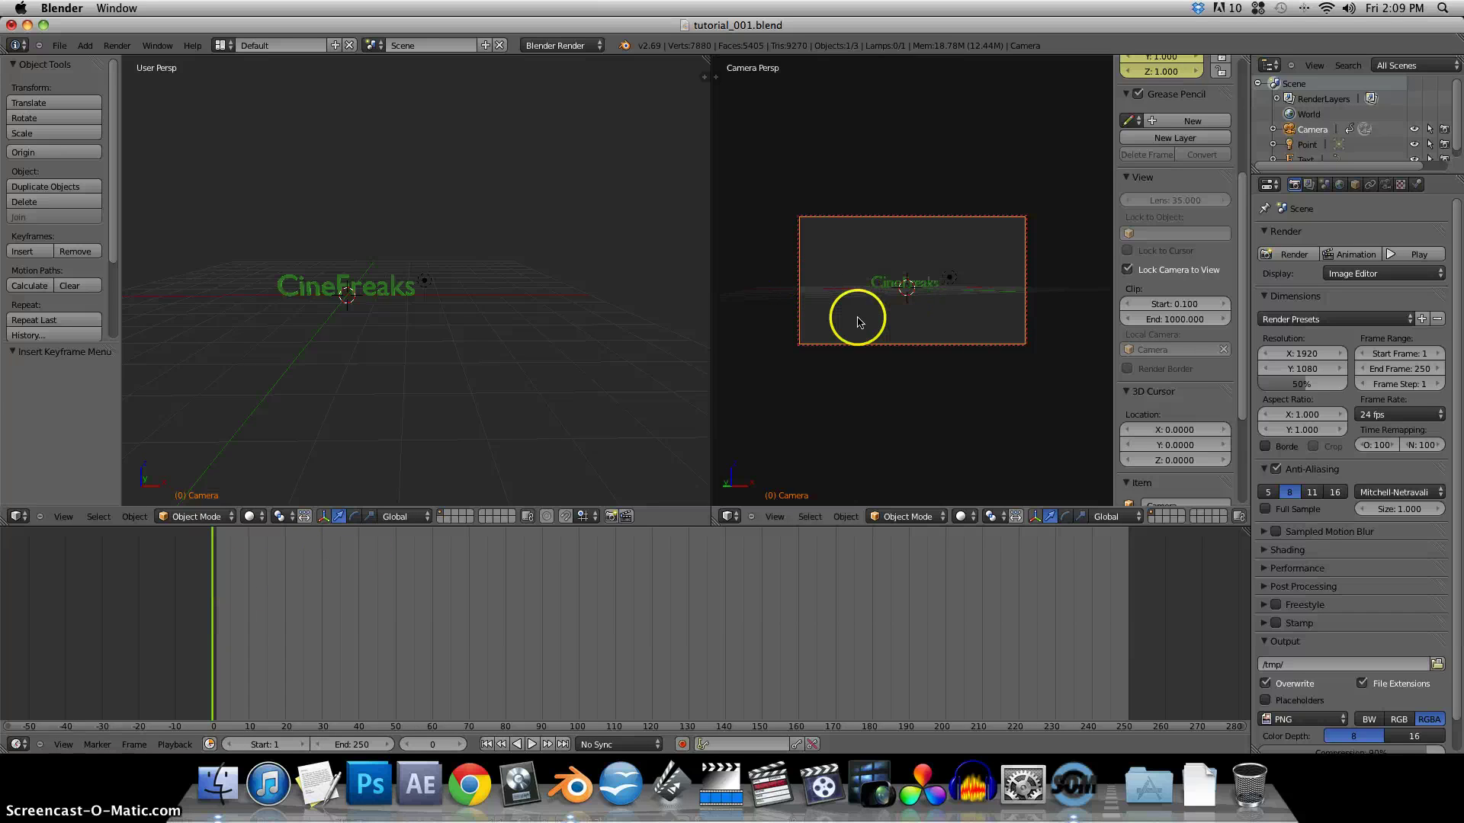
# Advance the playhead and move the camera in closer on CineFreaks
pyautogui.moveTo(242, 601); pyautogui.dragTo(324, 607)
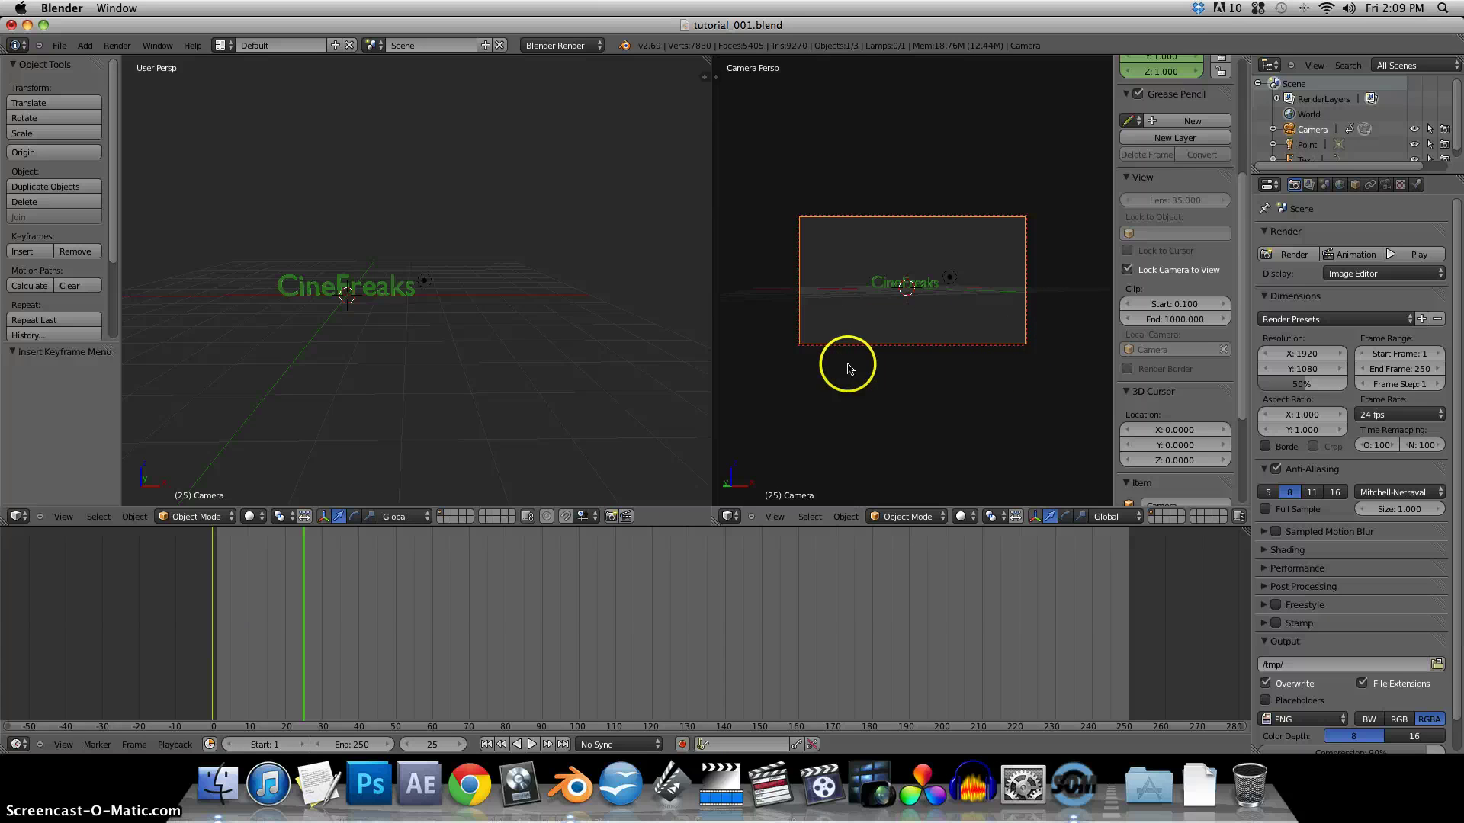
pyautogui.scroll(3, 882, 345)
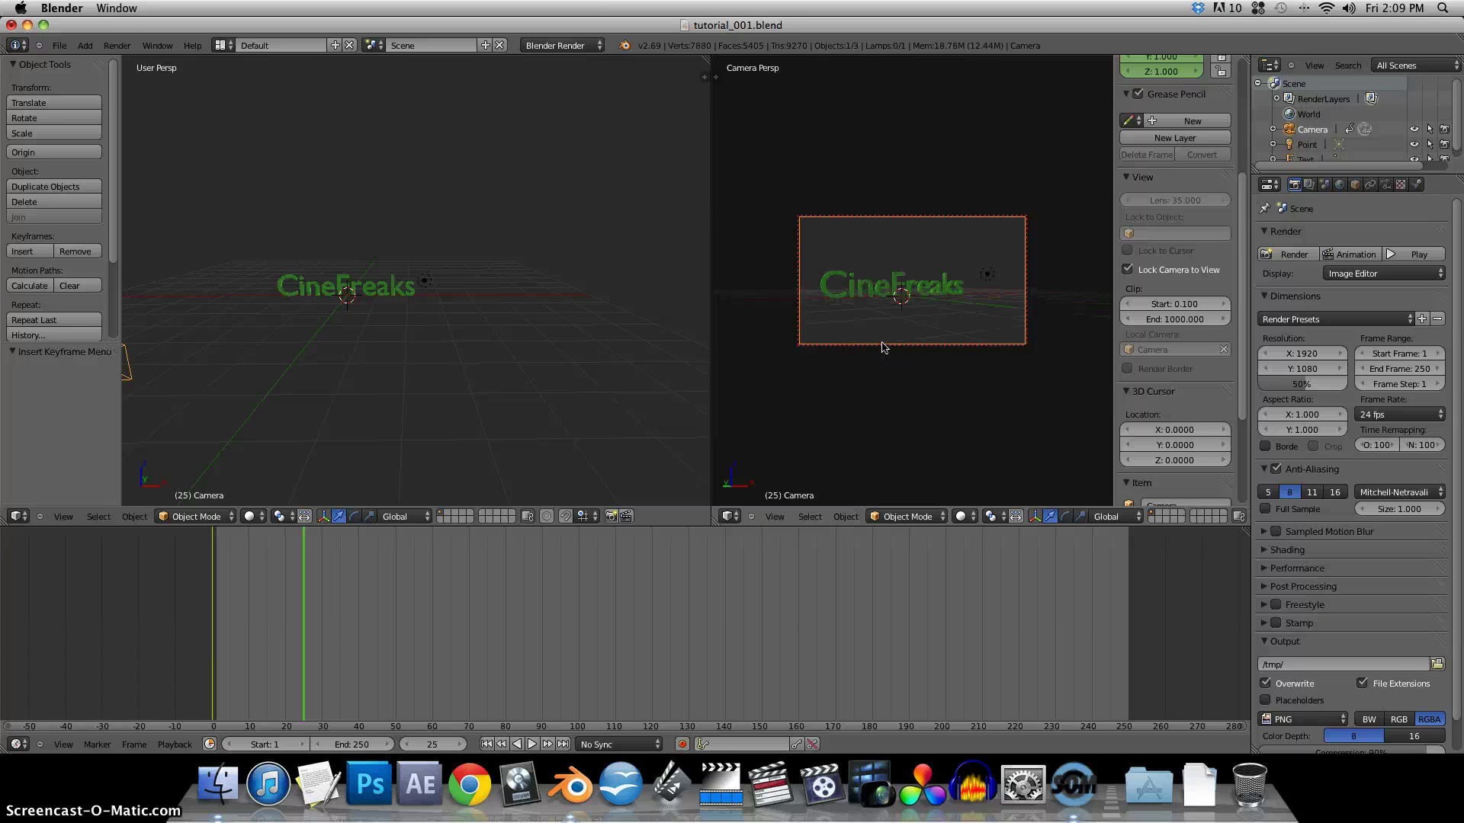
pyautogui.scroll(2, 882, 347)
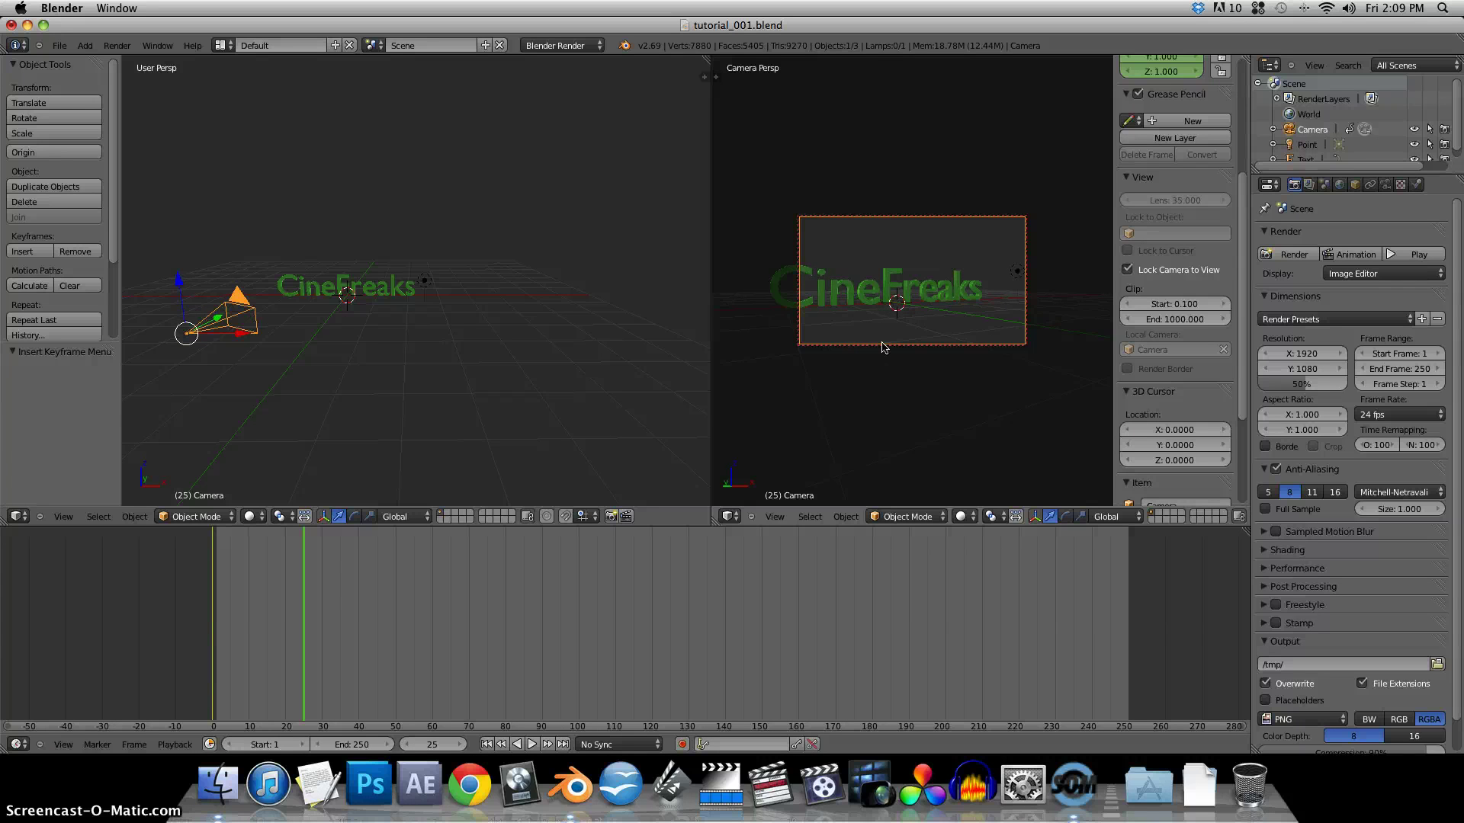
pyautogui.moveTo(882, 353)
pyautogui.mouseDown(button='middle')
pyautogui.moveTo(855, 364)
pyautogui.moveTo(881, 373)
pyautogui.mouseUp(button='middle')
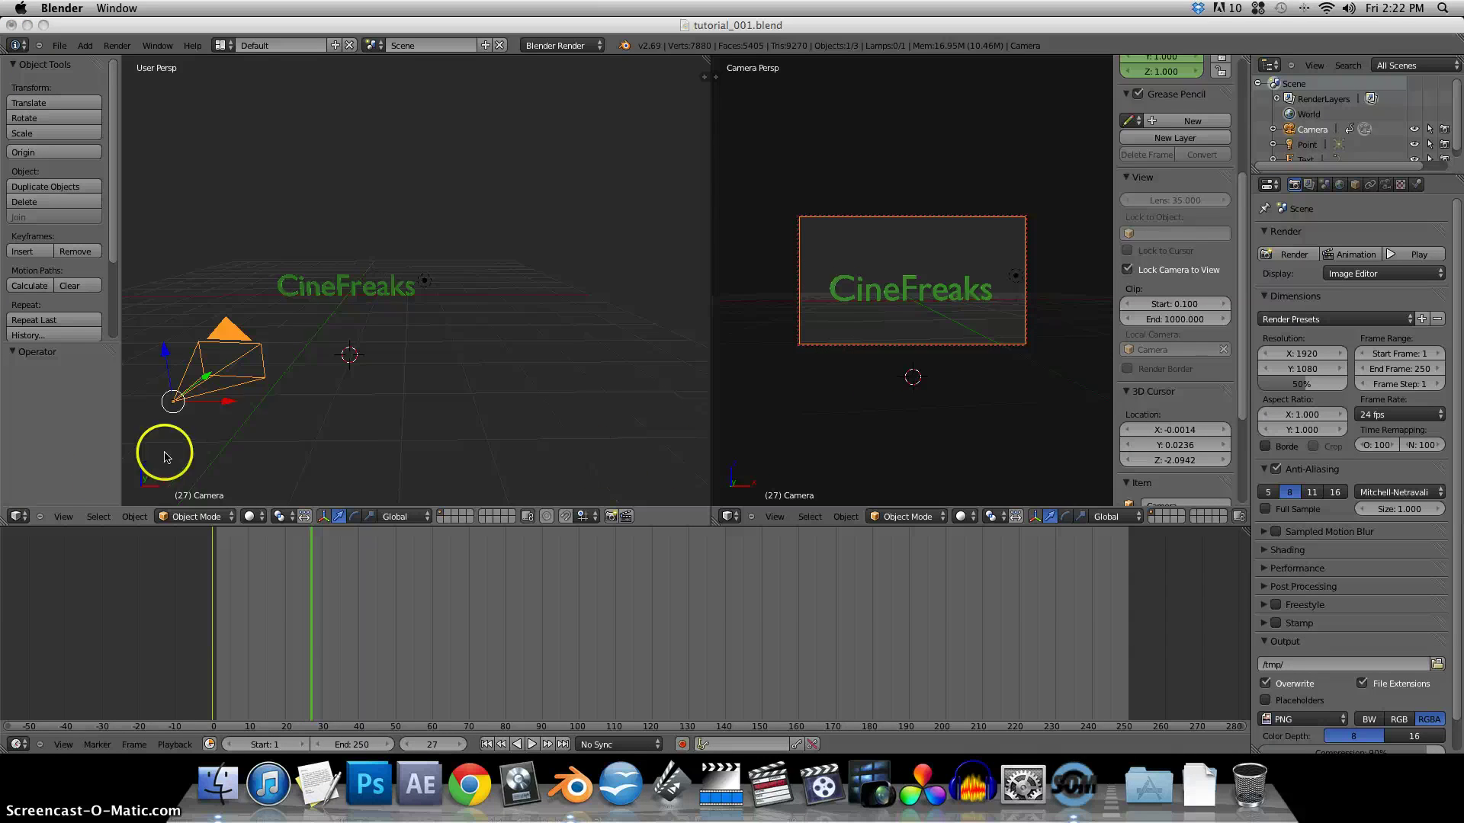
# Record a Visual LocRotScale camera keyframe at frame 27
pyautogui.click(134, 517)
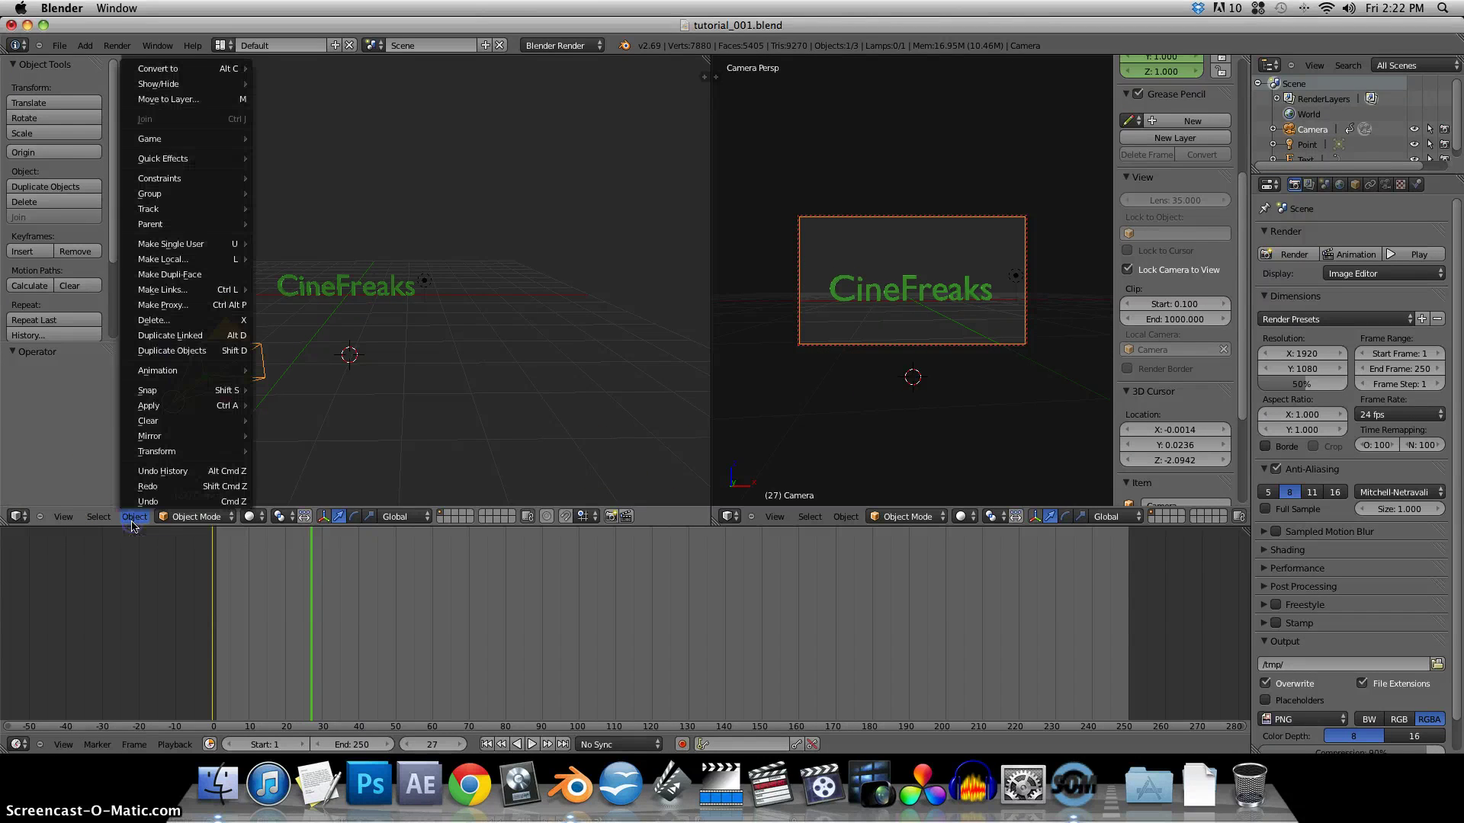
pyautogui.moveTo(153, 370)
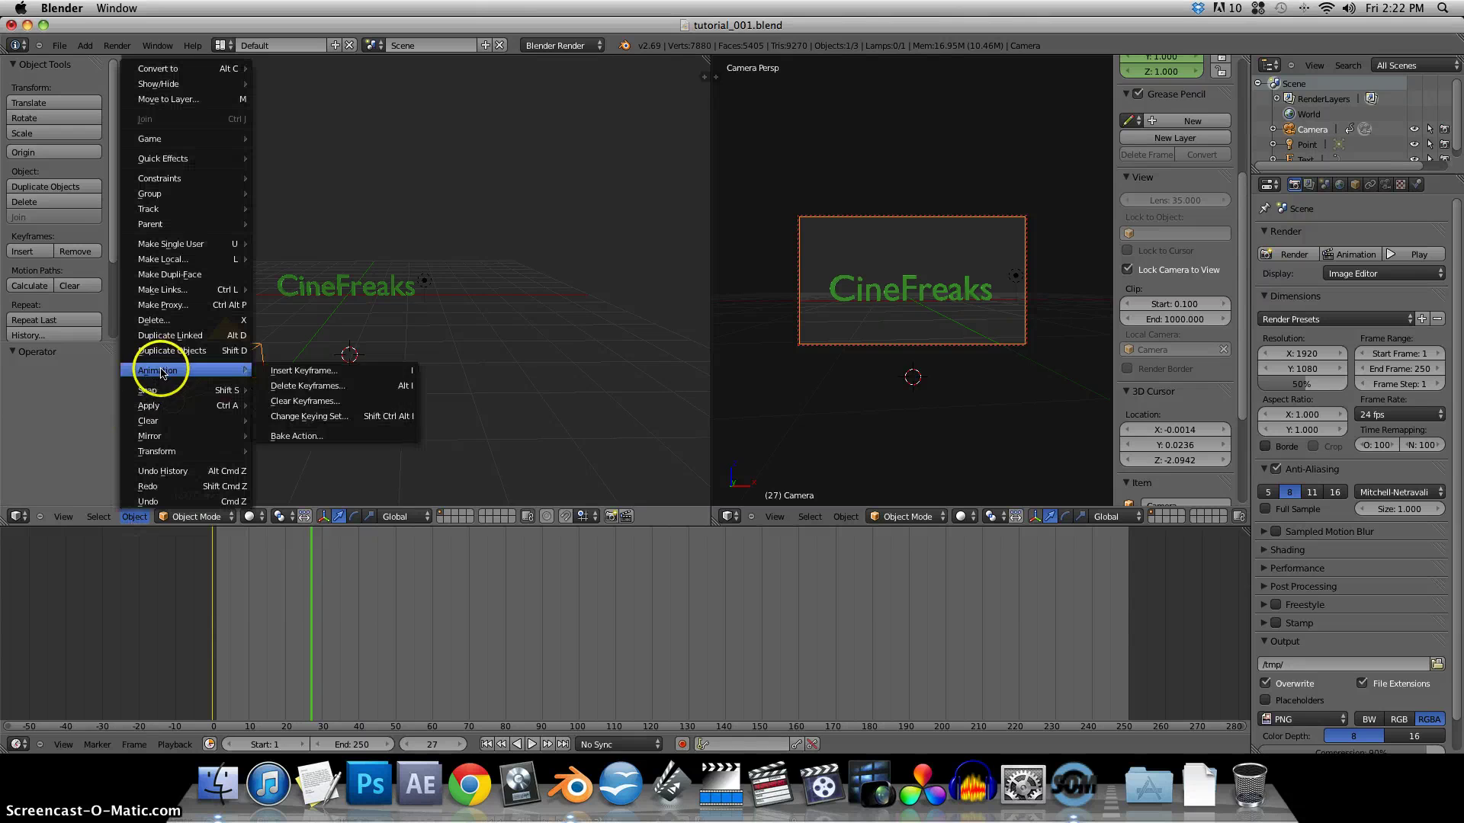
pyautogui.click(280, 376)
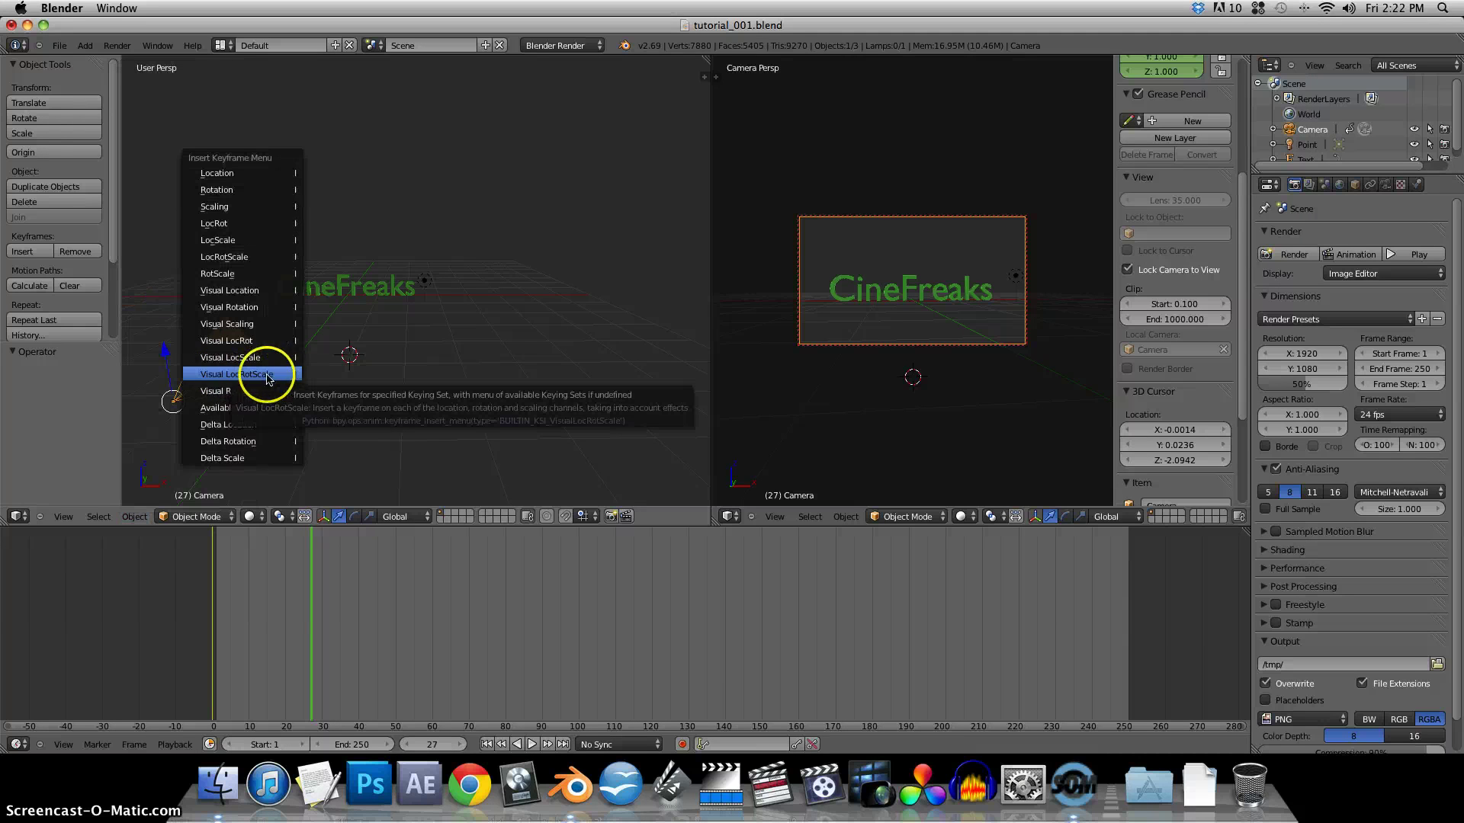
pyautogui.click(269, 377)
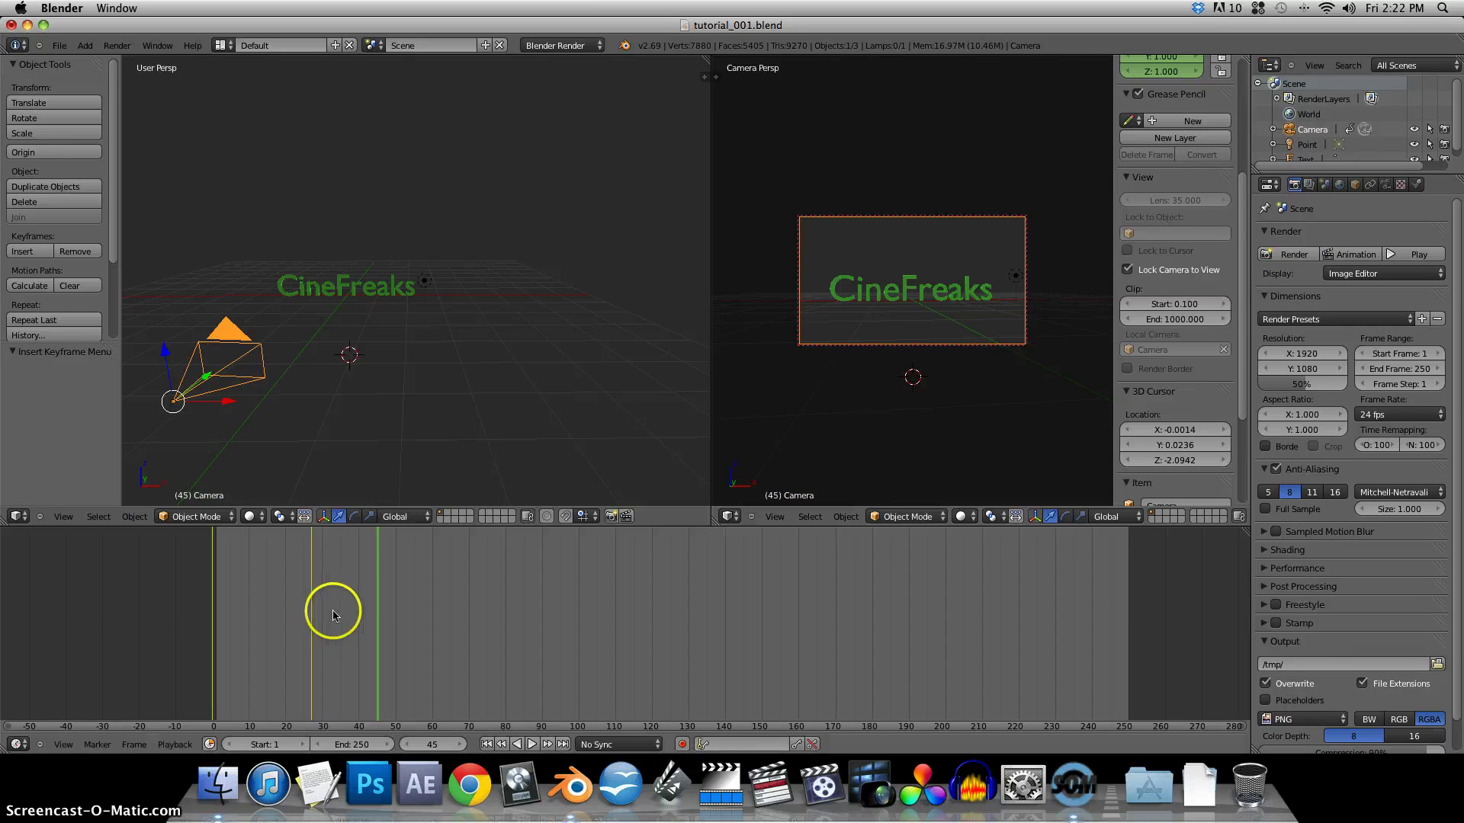
pyautogui.moveTo(330, 611); pyautogui.dragTo(380, 620)
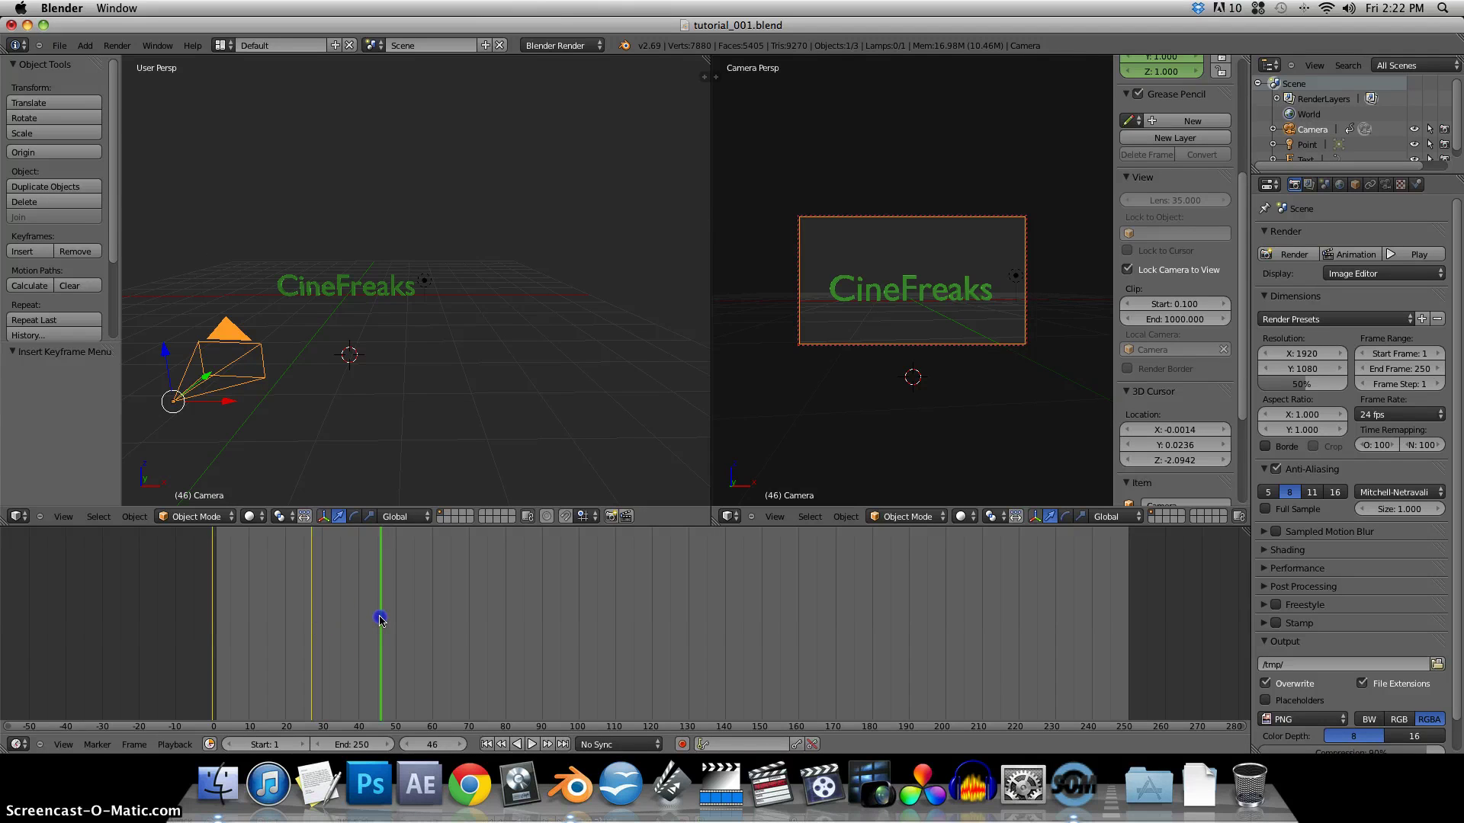
# Insert another Visual LocRotScale camera keyframe near frame 48
pyautogui.click(139, 516)
pyautogui.moveTo(177, 389)
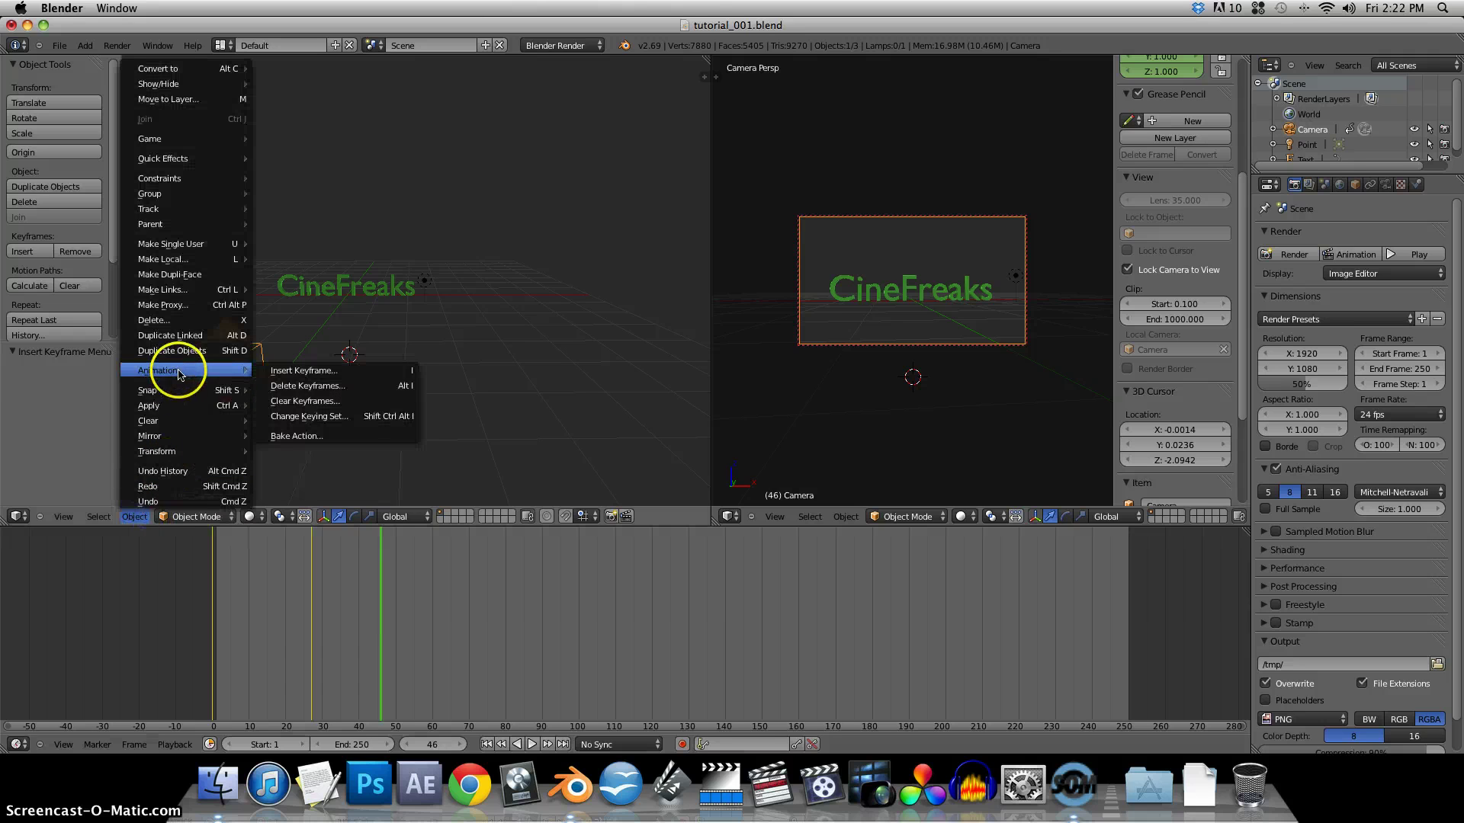
pyautogui.click(290, 371)
pyautogui.click(263, 369)
pyautogui.press('Right')
pyautogui.press('Right')
# At frame 71, dolly the camera close so CineFreaks overflows the camera frame
pyautogui.moveTo(419, 646); pyautogui.dragTo(478, 648)
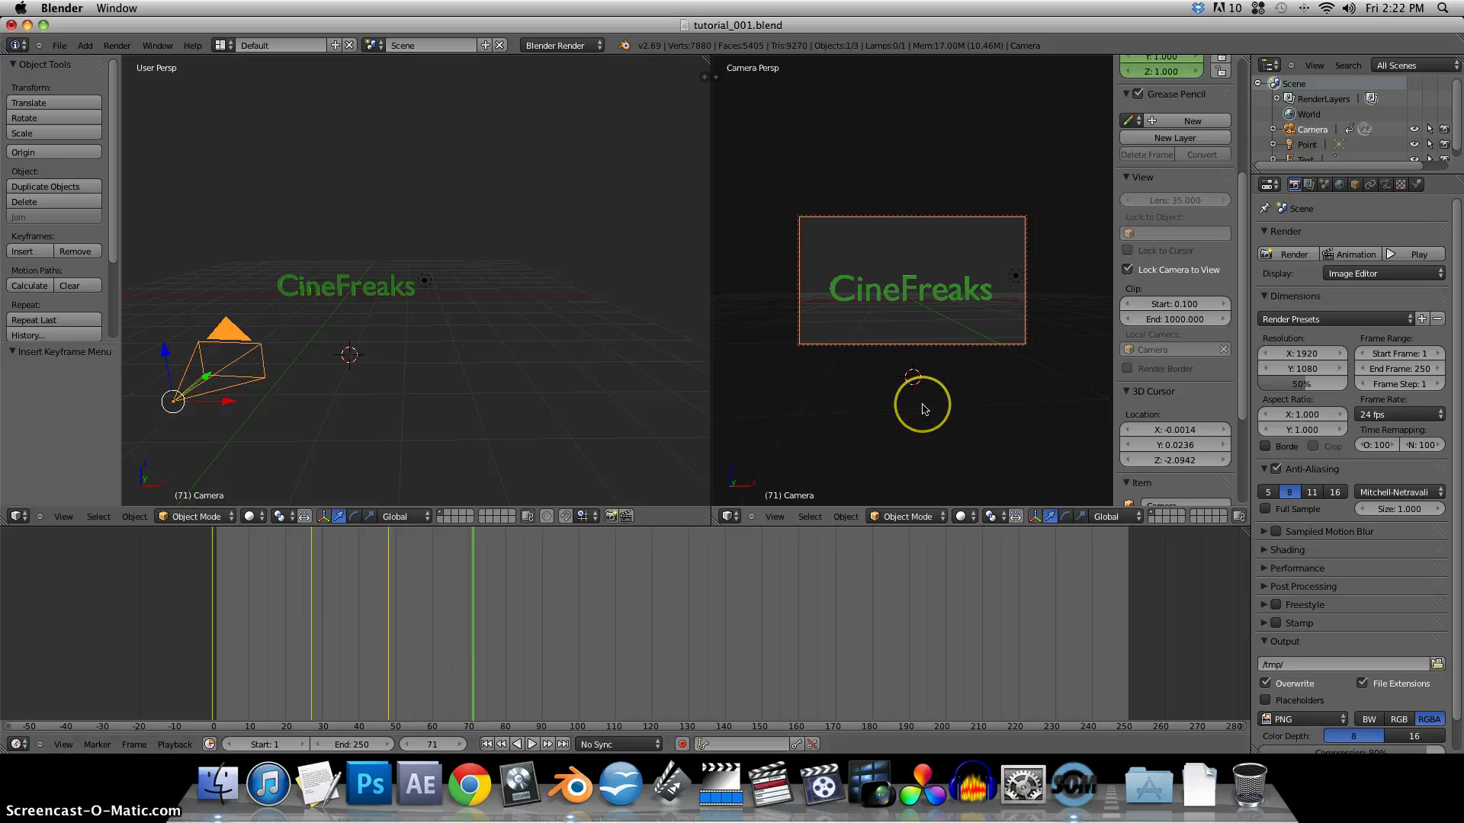
pyautogui.scroll(6, 924, 409)
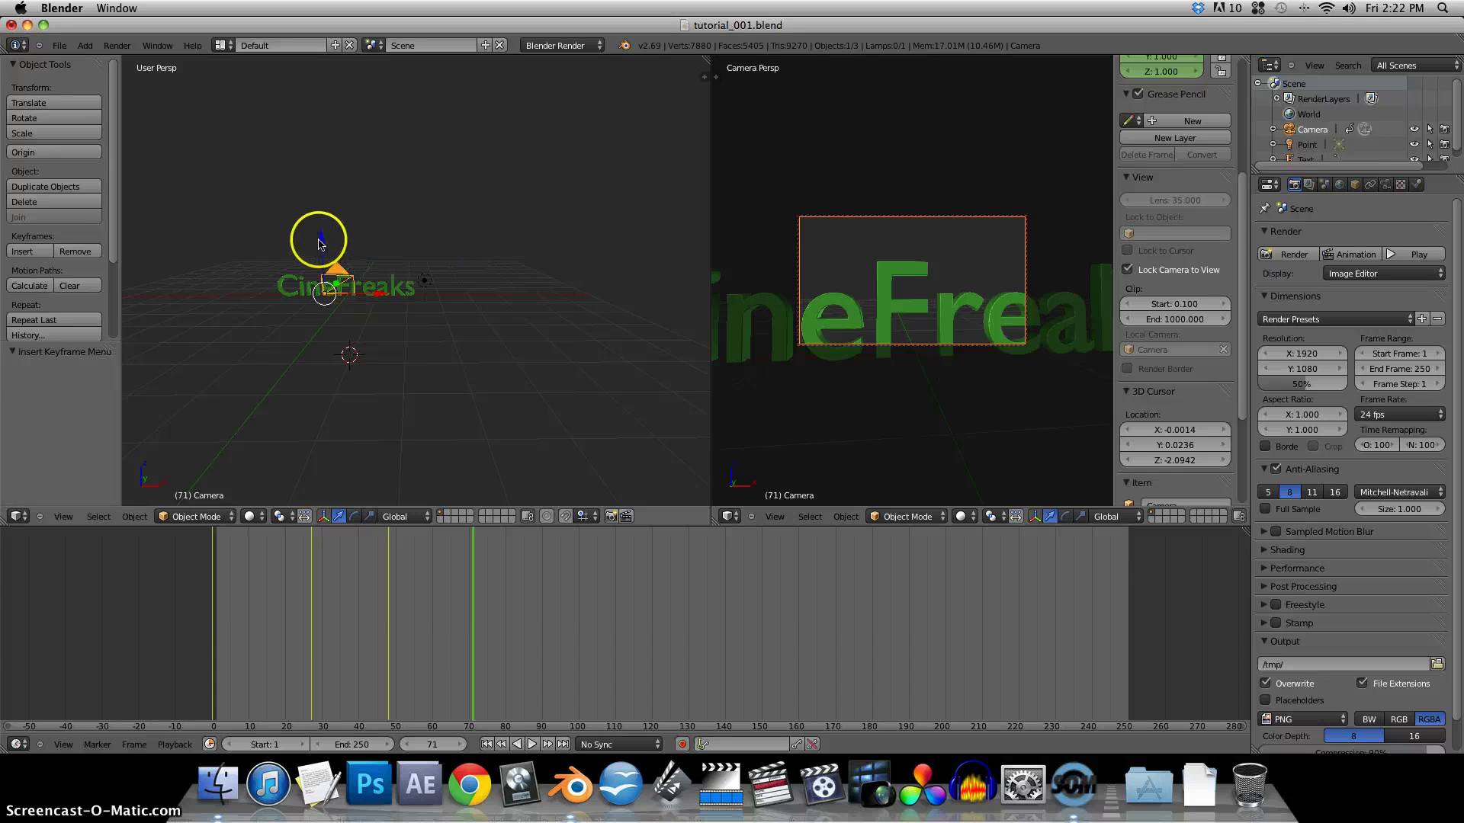
pyautogui.moveTo(320, 238); pyautogui.dragTo(321, 252)
pyautogui.scroll(2, 966, 396)
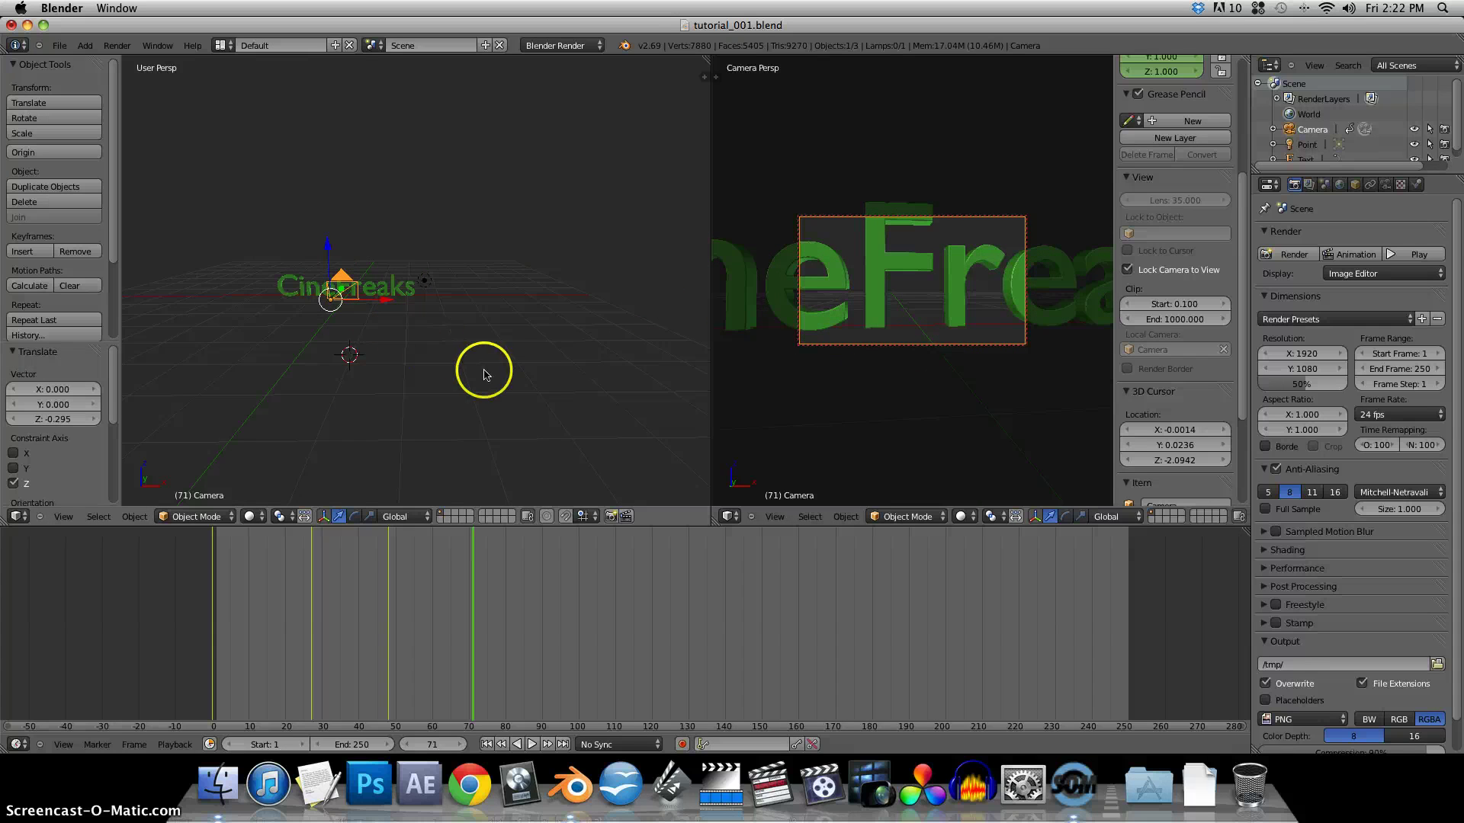
pyautogui.moveTo(452, 379); pyautogui.dragTo(304, 382, button='middle')
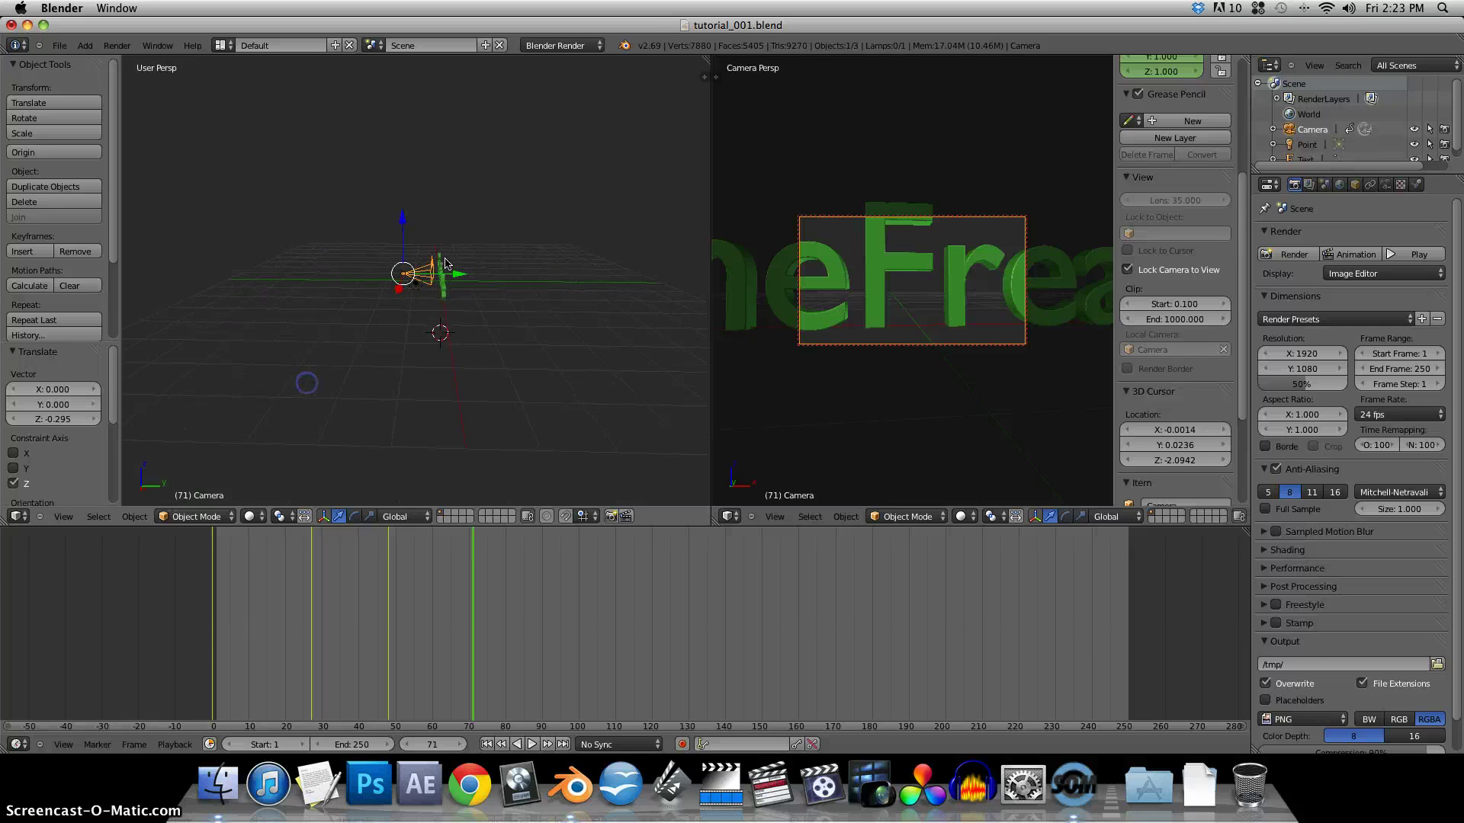
# Move the camera forward through the text, then adjust its X position and height
pyautogui.moveTo(461, 278); pyautogui.dragTo(427, 292)
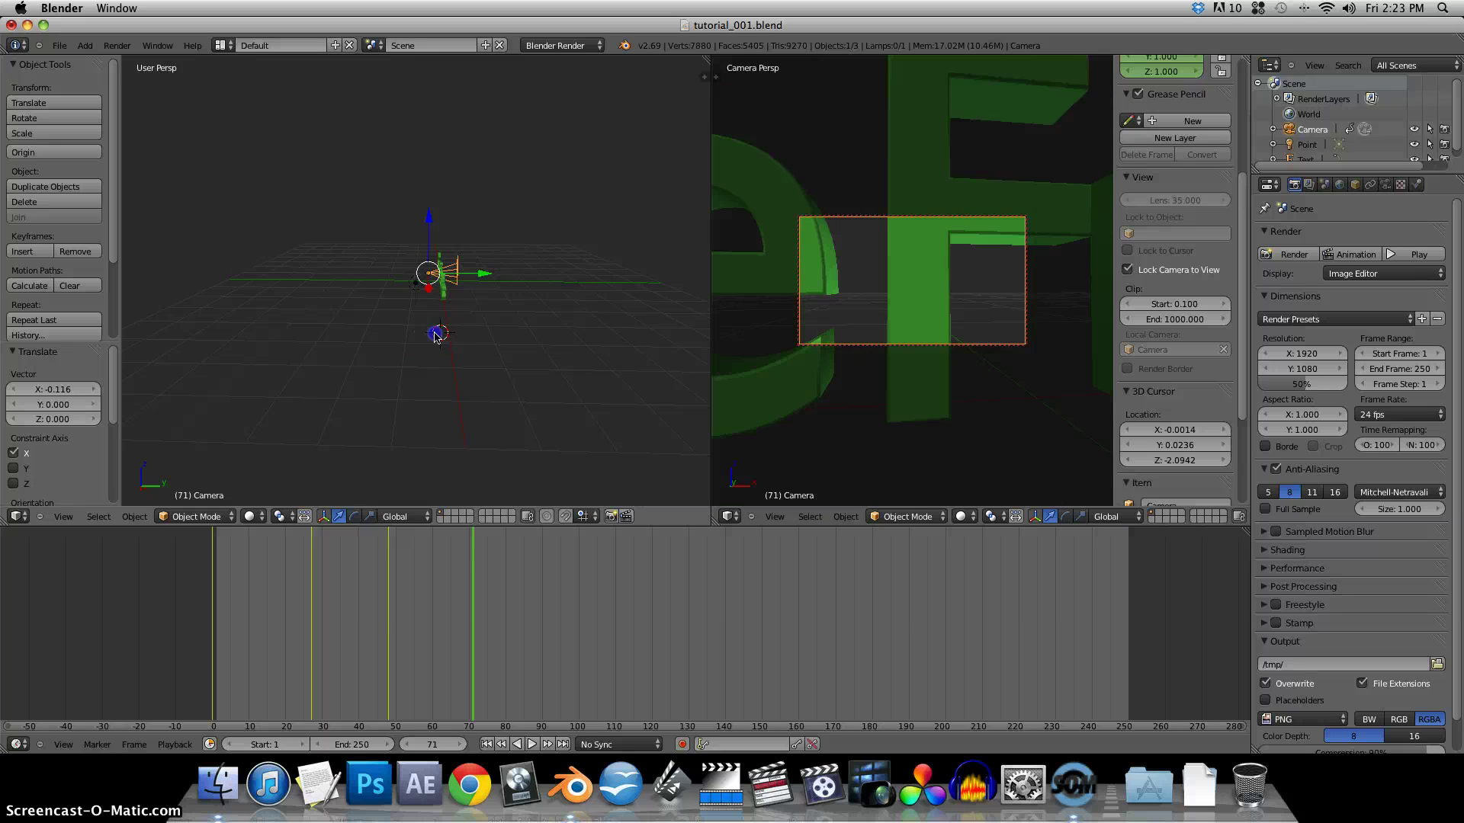
pyautogui.moveTo(457, 332); pyautogui.dragTo(421, 290, button='middle')
pyautogui.moveTo(422, 290); pyautogui.dragTo(419, 290)
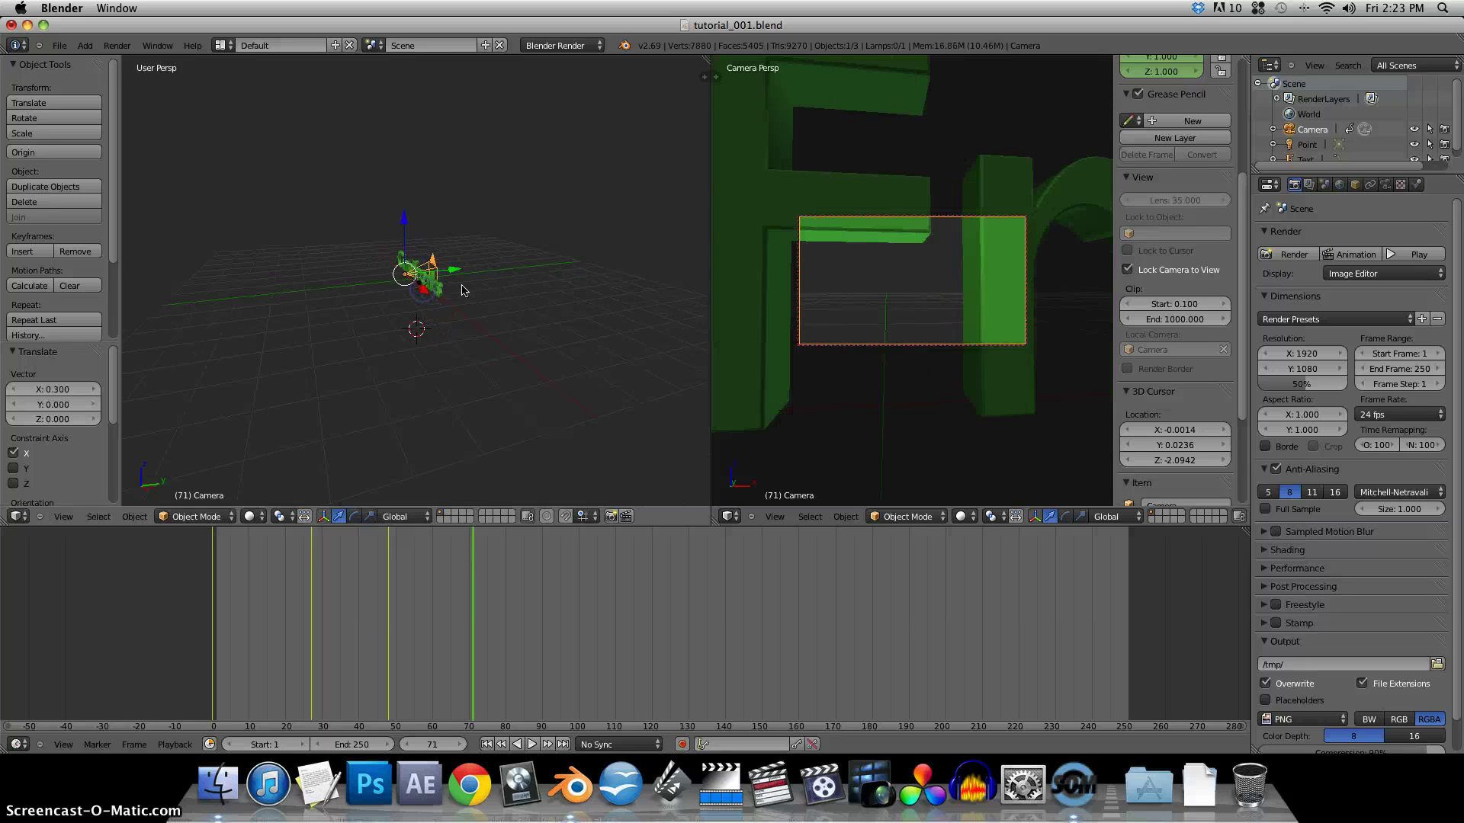
pyautogui.moveTo(405, 223); pyautogui.dragTo(506, 271)
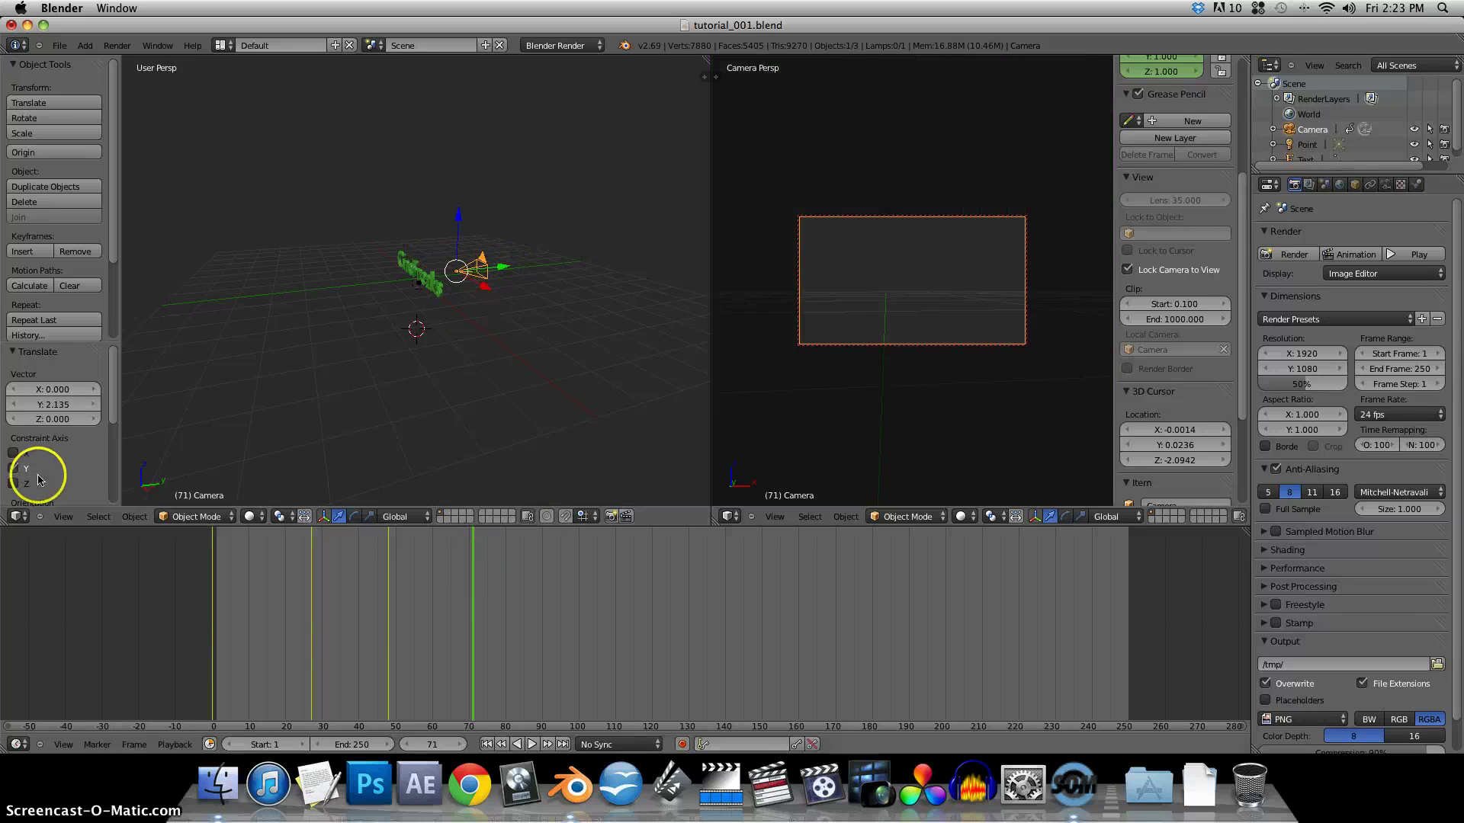
# Insert a Visual LocRotScale keyframe for the camera at frame 71
pyautogui.click(134, 516)
pyautogui.moveTo(228, 371)
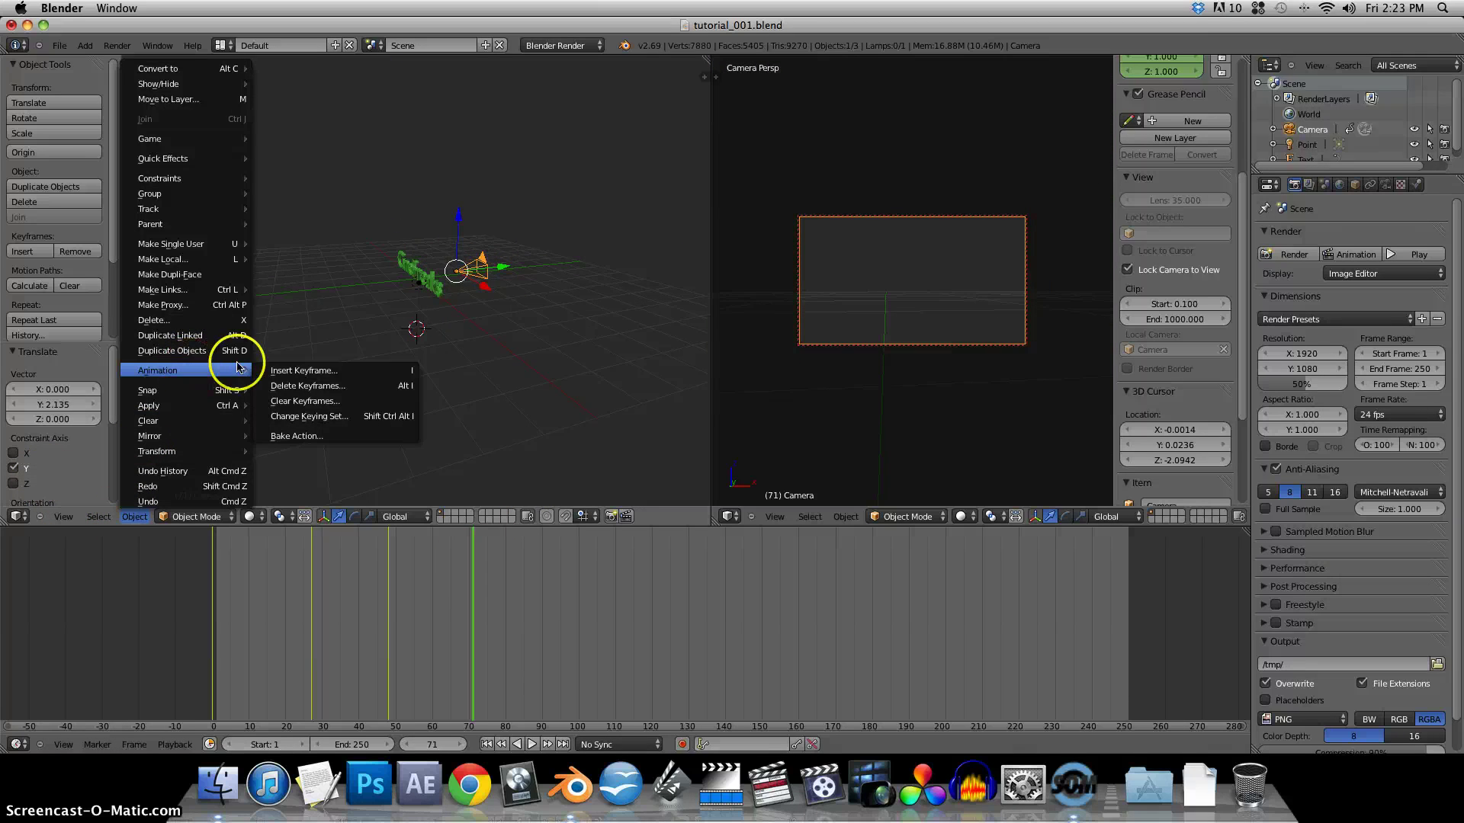
pyautogui.click(294, 368)
pyautogui.click(293, 368)
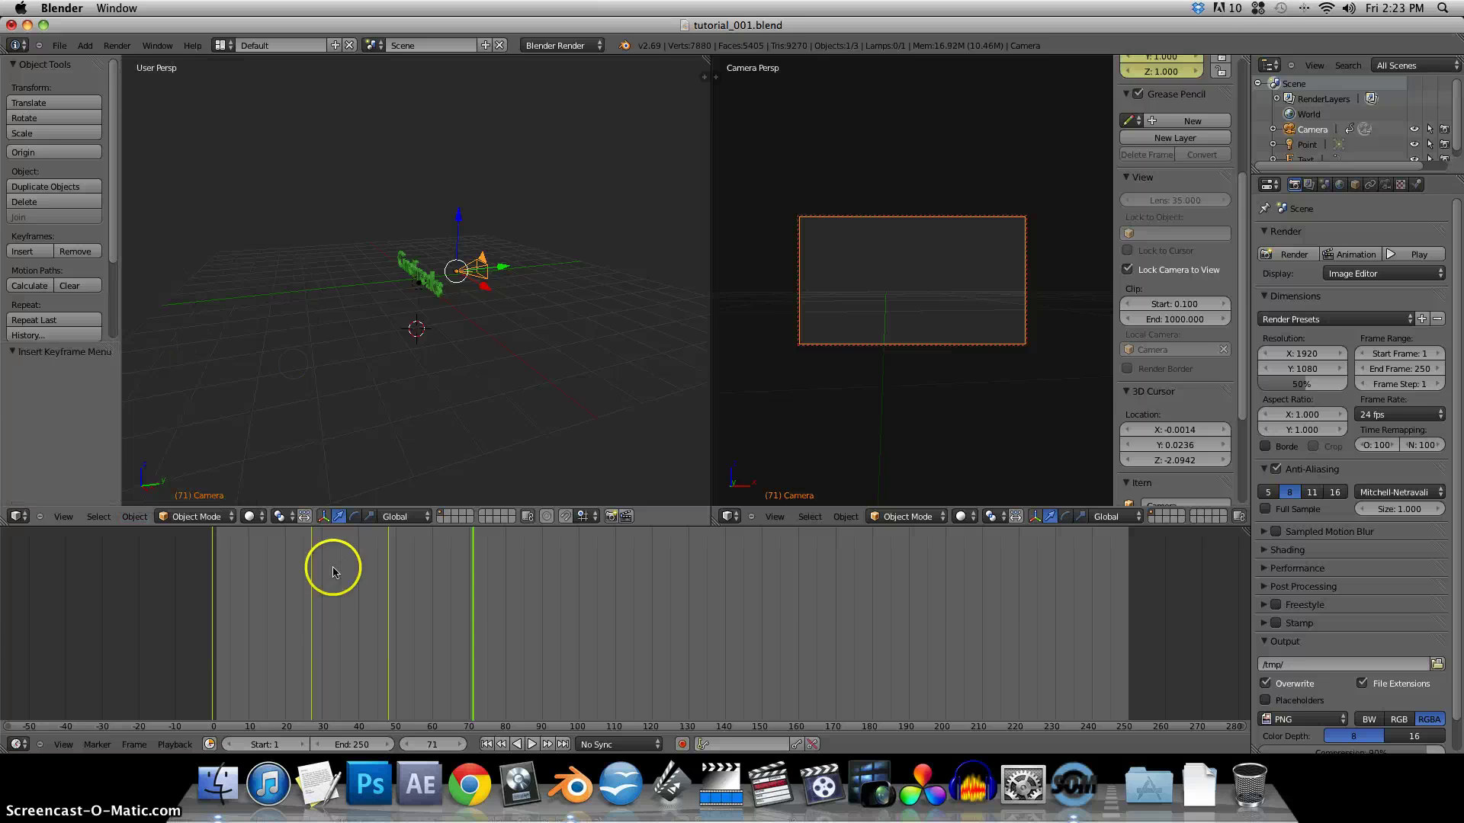
pyautogui.moveTo(328, 587); pyautogui.dragTo(487, 611)
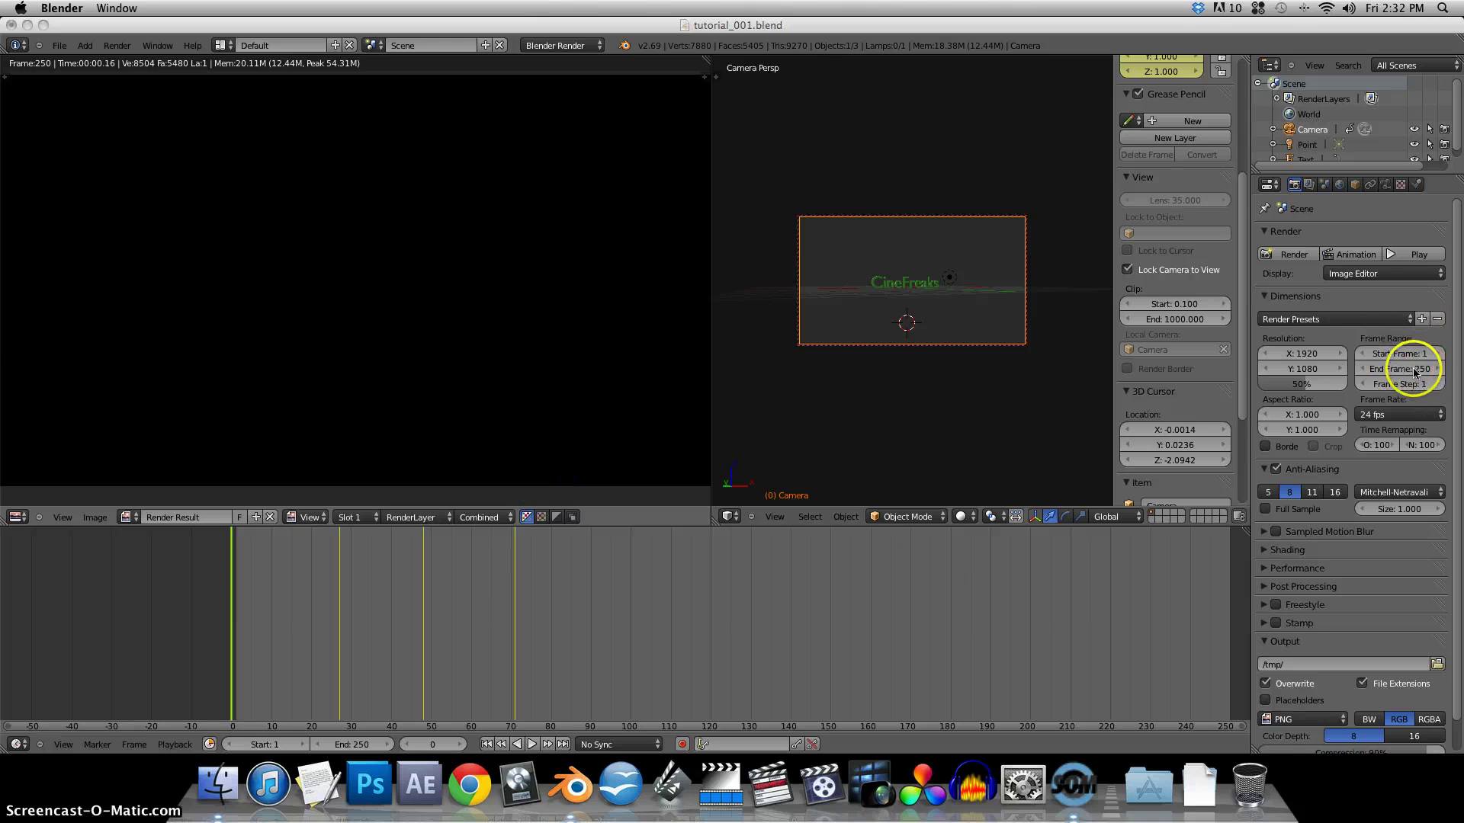
# Set the animation End Frame to 75 and bring up the output File Format choices
pyautogui.moveTo(1407, 369); pyautogui.dragTo(1416, 372)
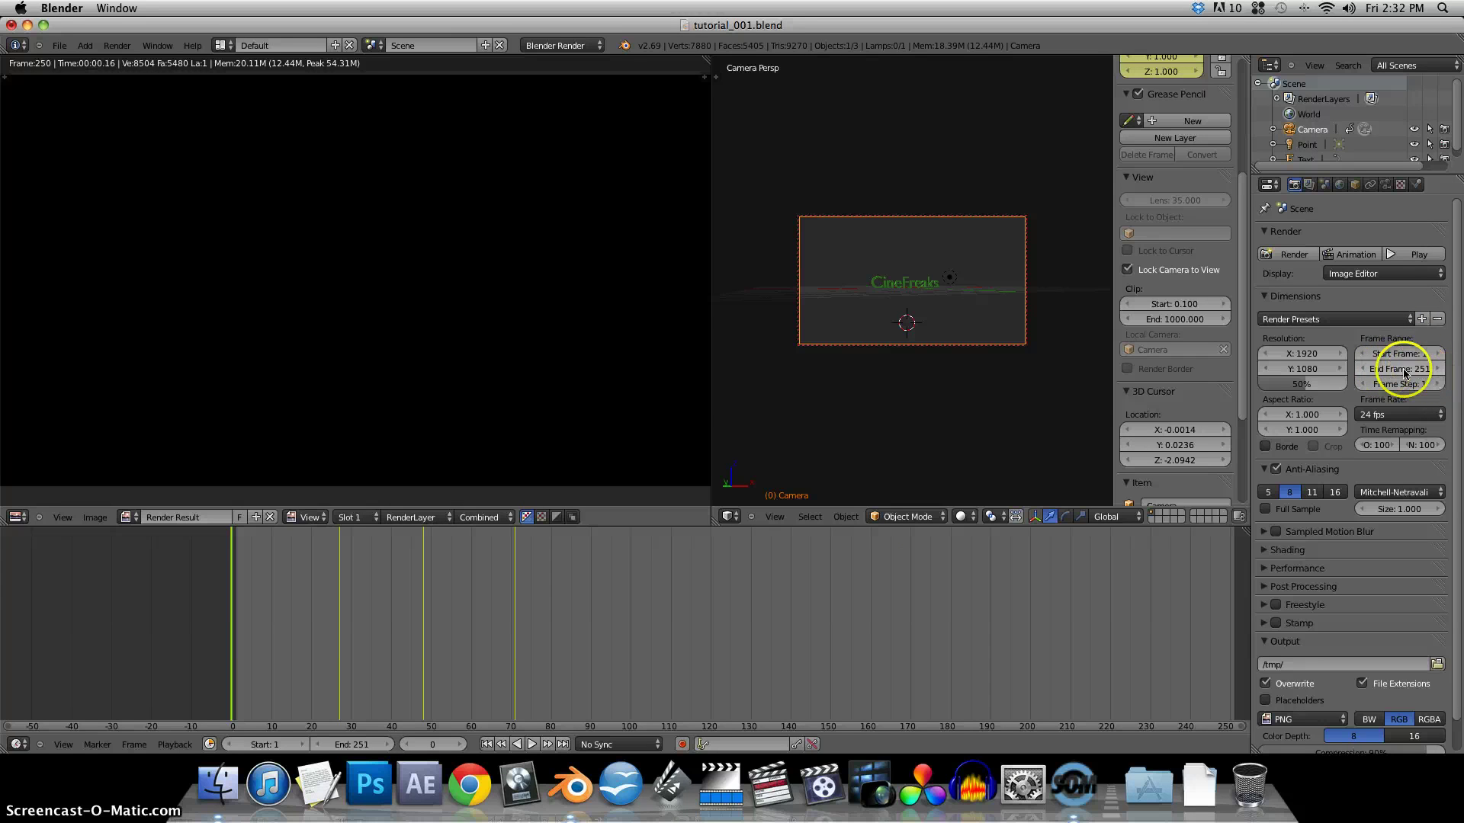
pyautogui.click(1383, 370)
pyautogui.press('Return')
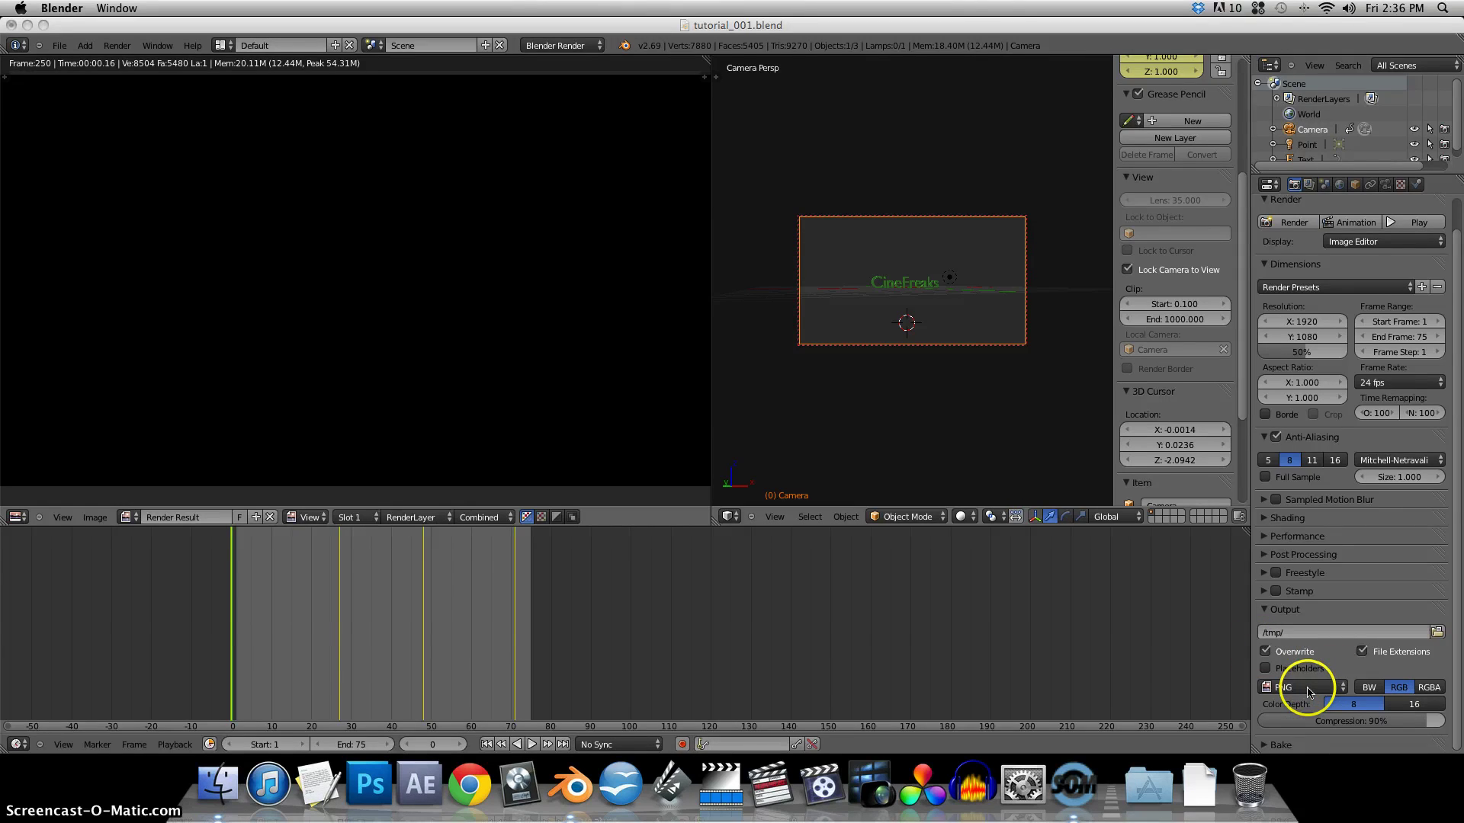
pyautogui.click(1309, 689)
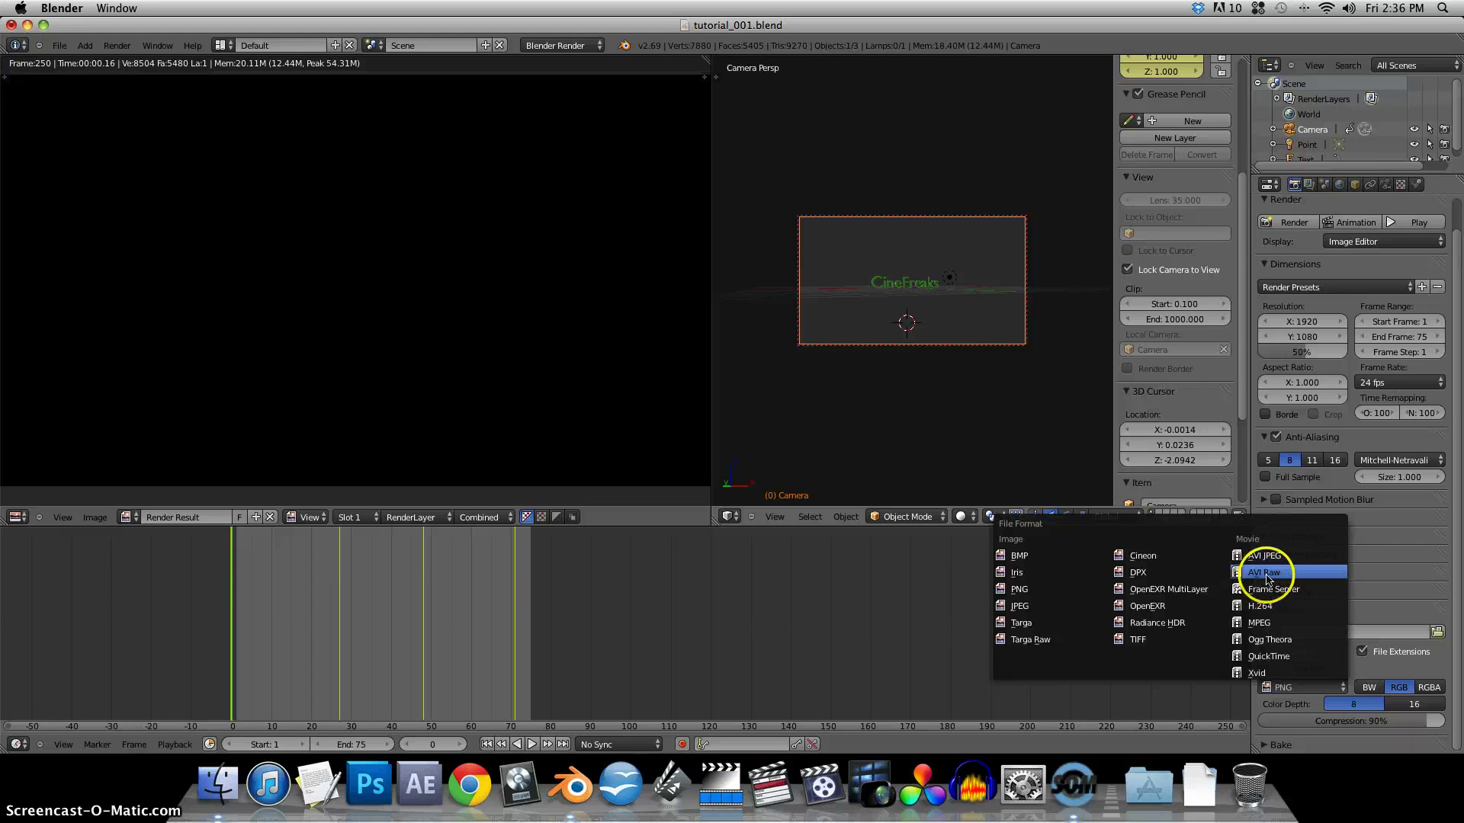
# Switch the output format from PNG to H.264 and render the 75-frame animation to /tmp/
pyautogui.click(1283, 610)
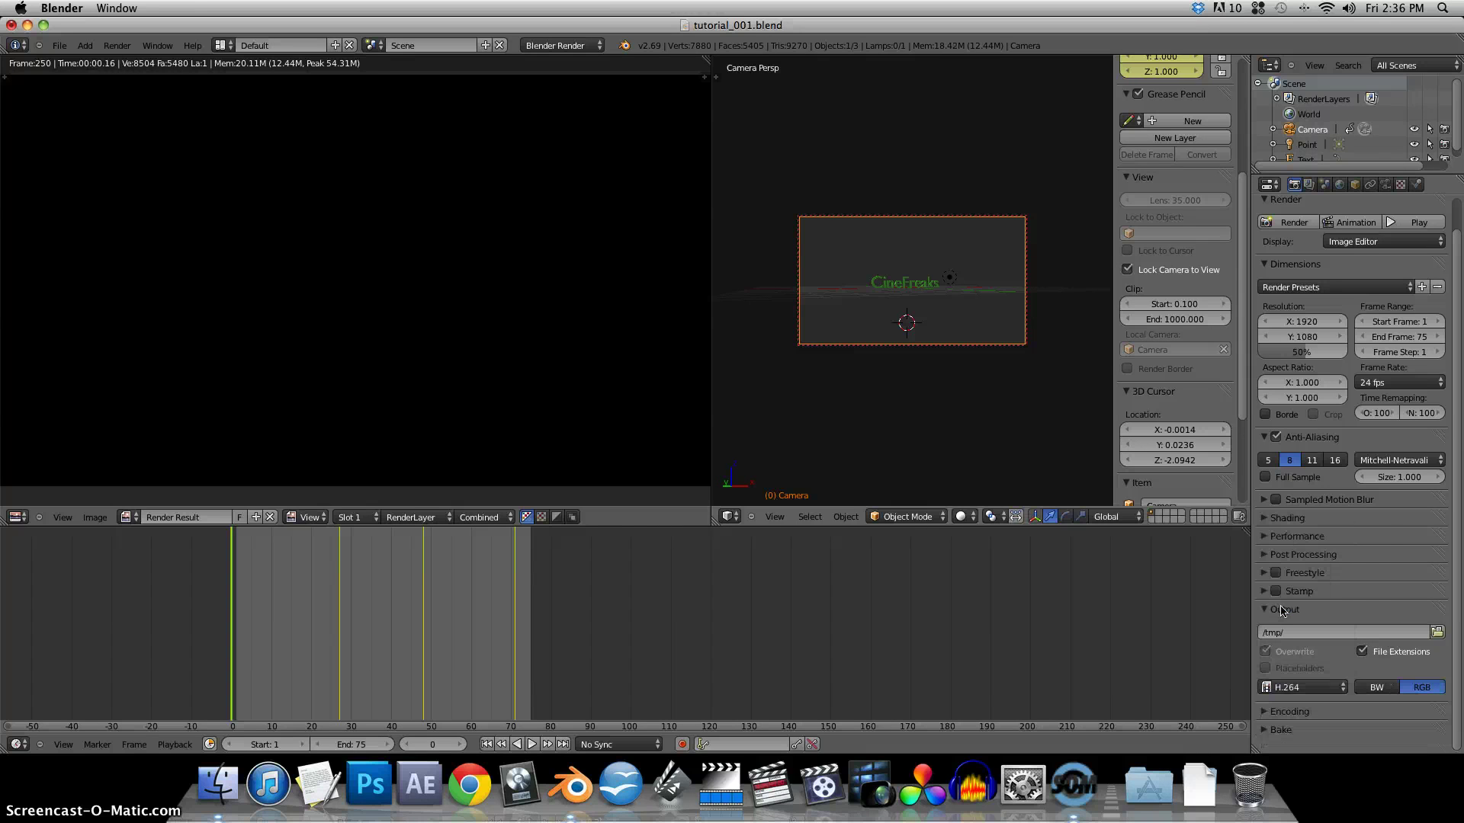
pyautogui.click(1354, 222)
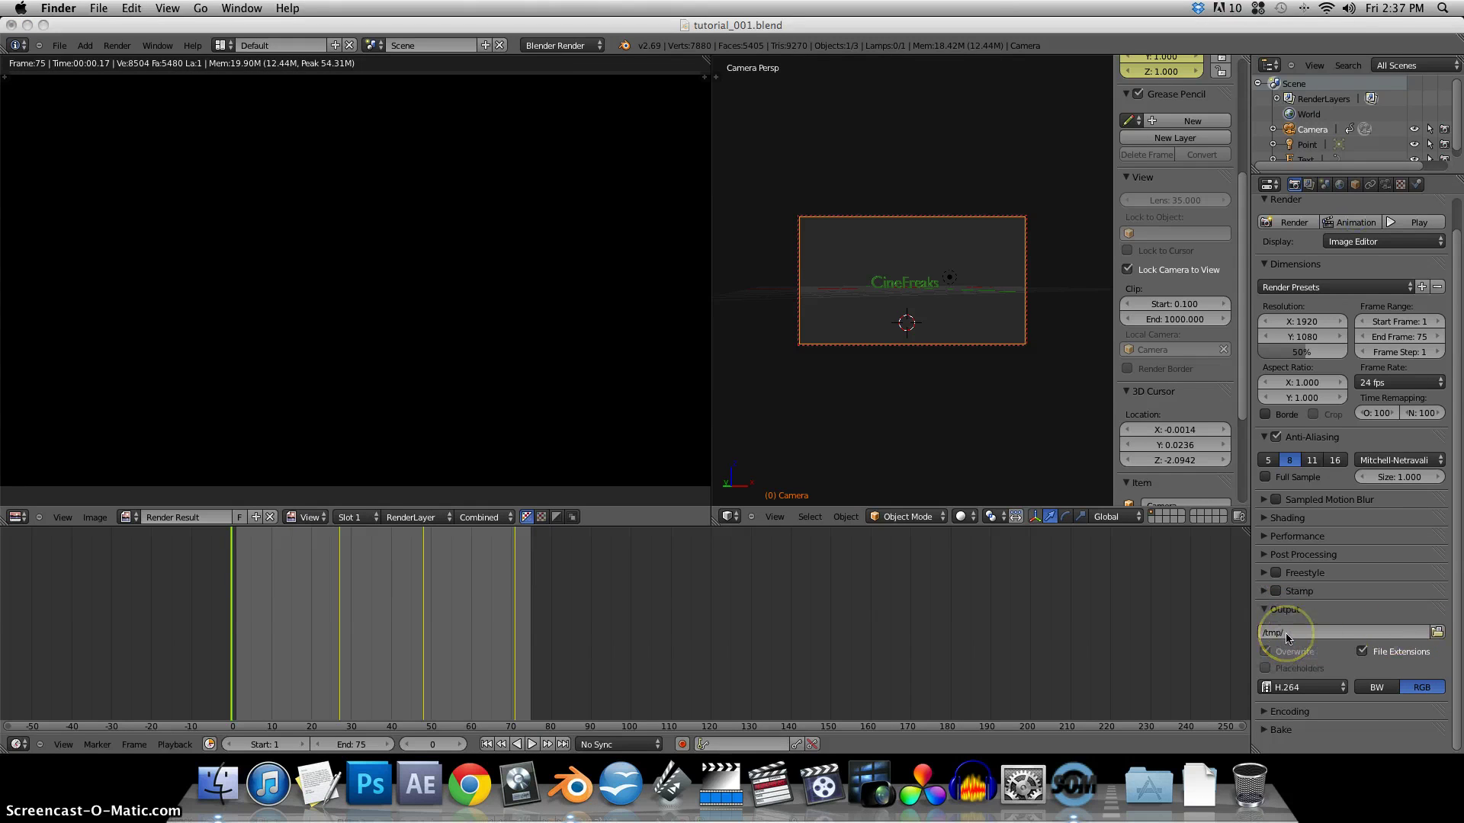
pyautogui.click(1296, 635)
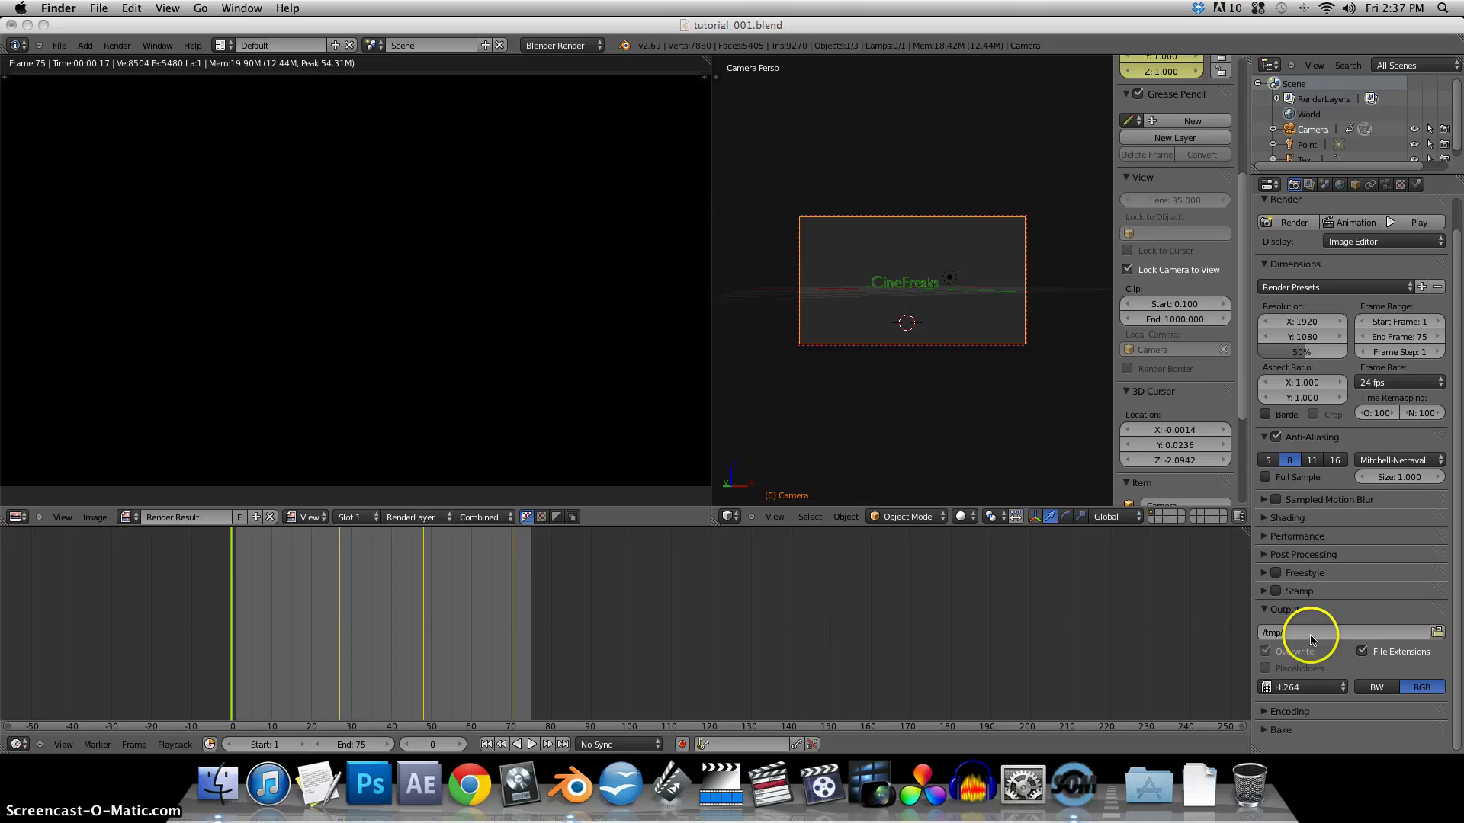
# In Finder, go to the /tmp/ folder and open the rendered 0001-0075.avi movie
pyautogui.click(196, 785)
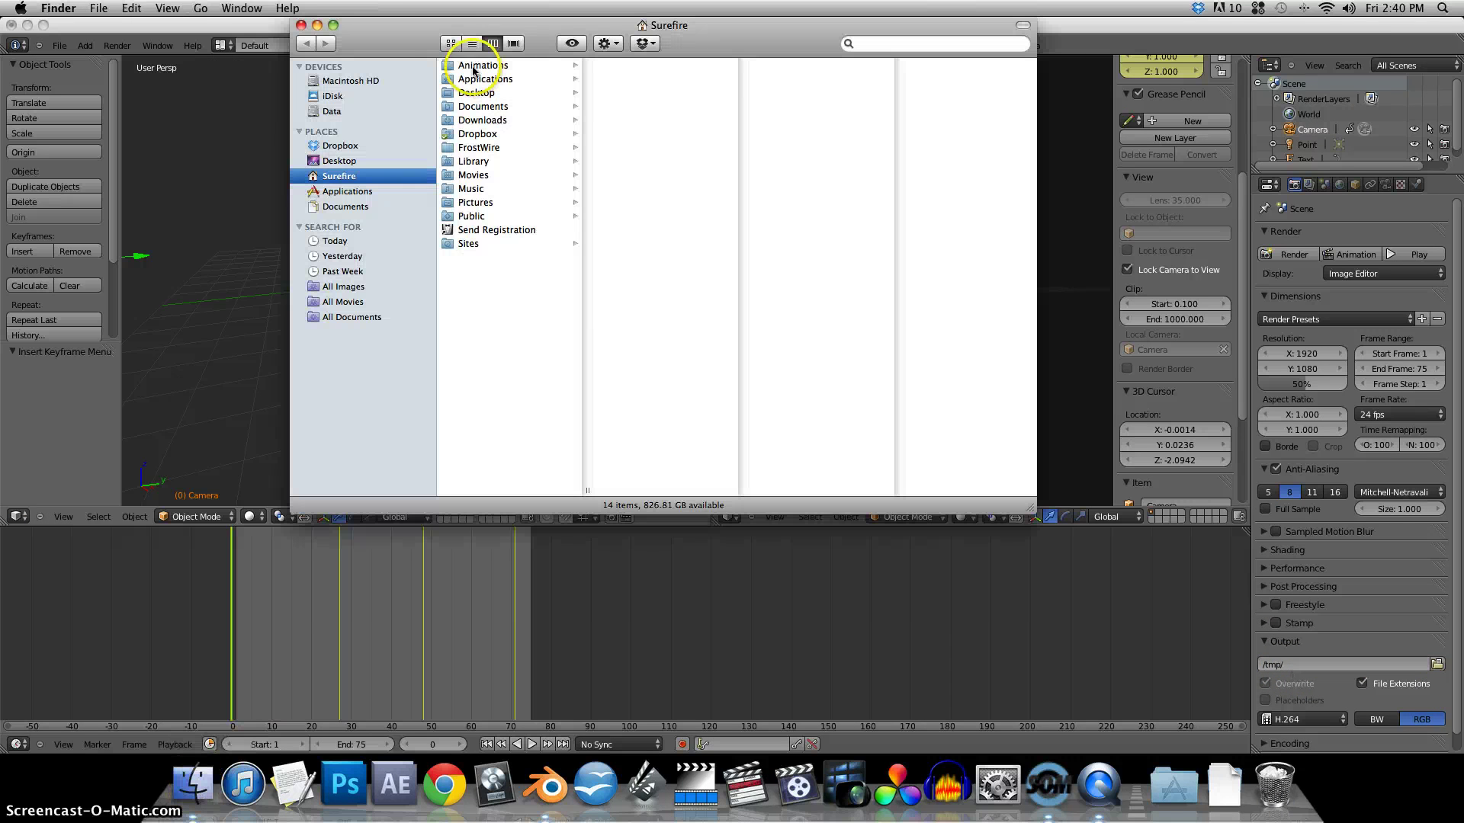
pyautogui.click(301, 25)
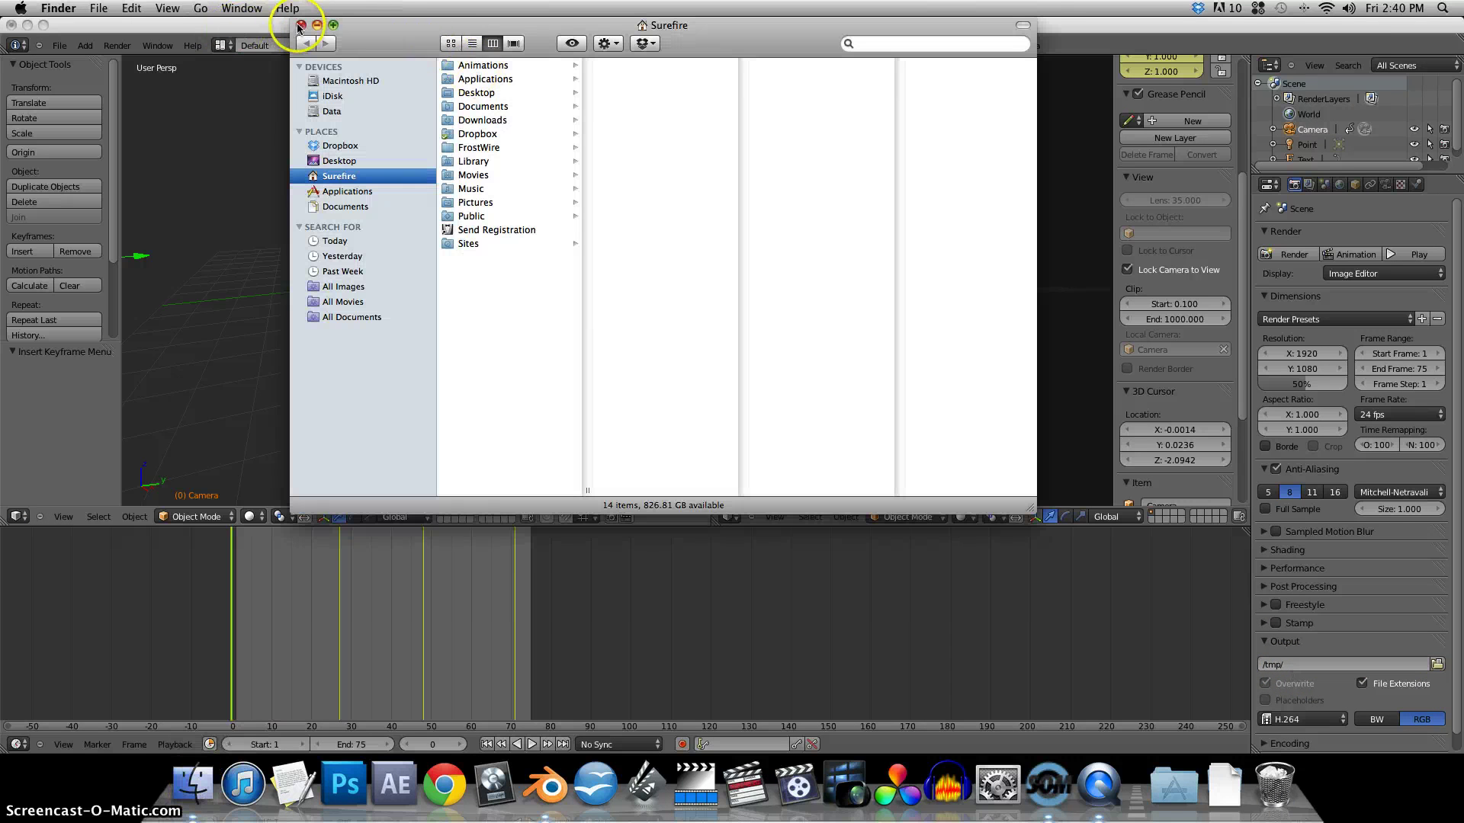
pyautogui.click(200, 7)
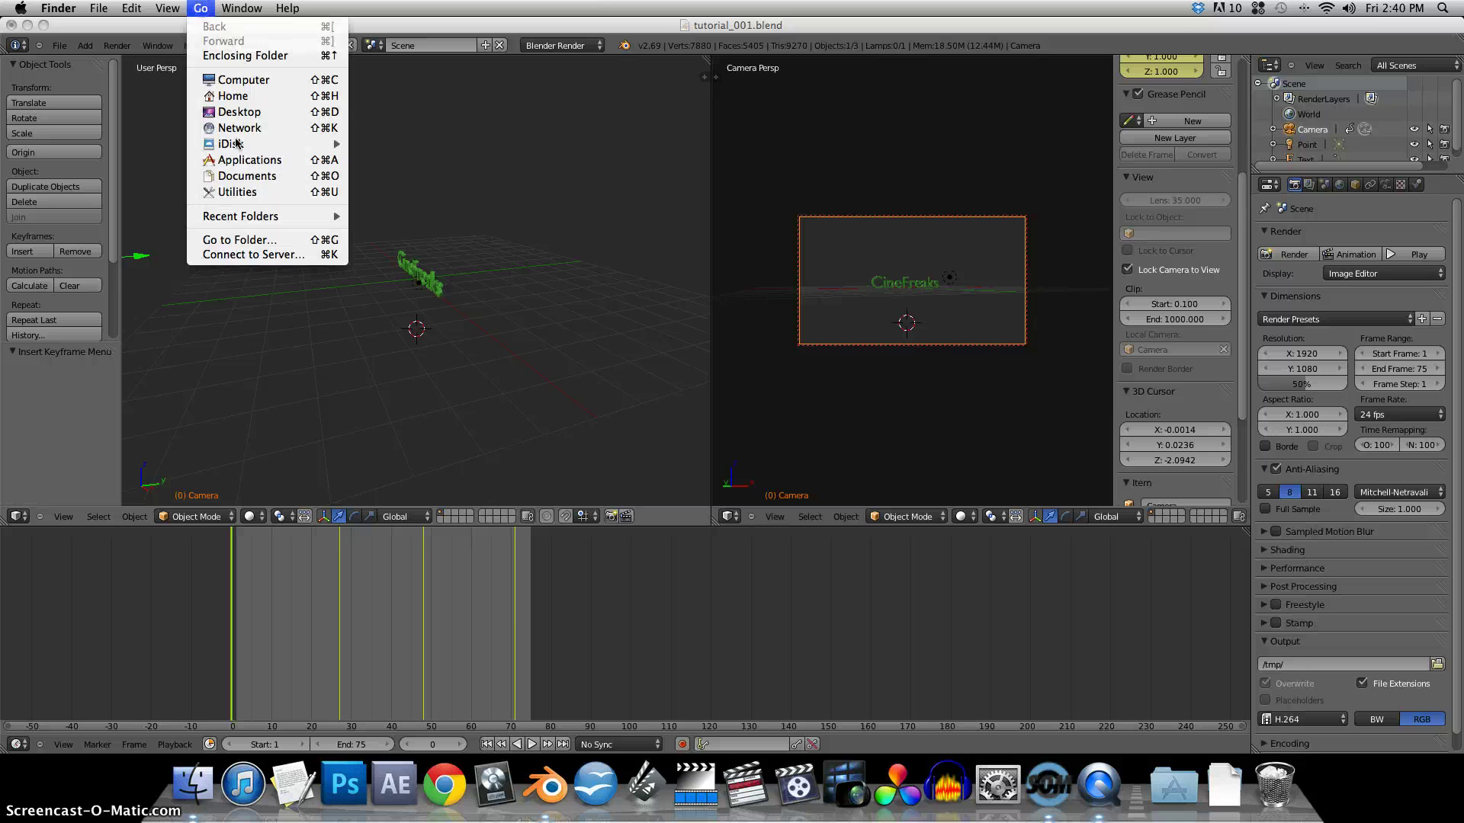
pyautogui.click(239, 239)
pyautogui.click(605, 235)
pyautogui.click(846, 265)
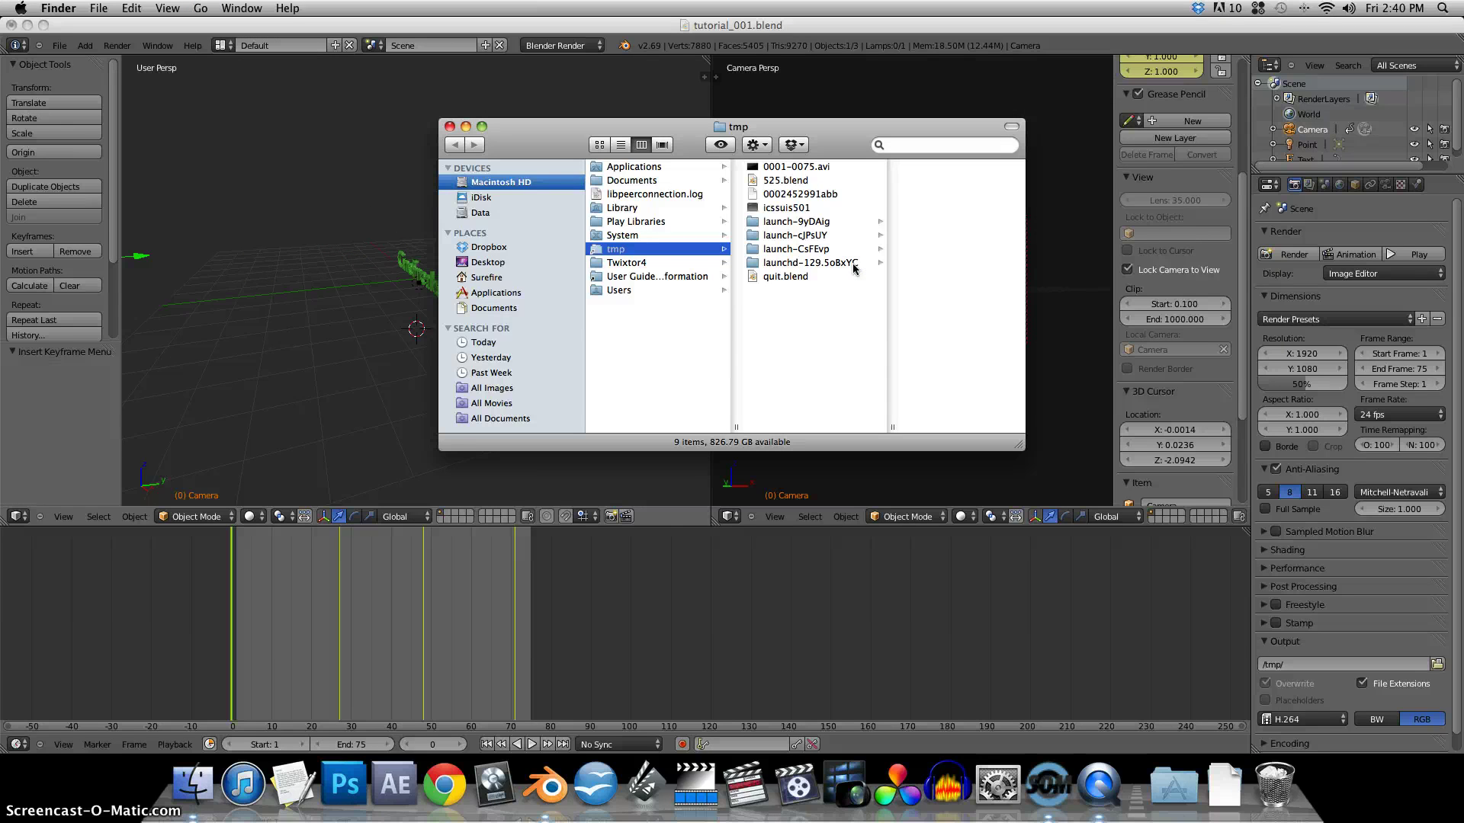
pyautogui.click(800, 169)
pyautogui.click(774, 169)
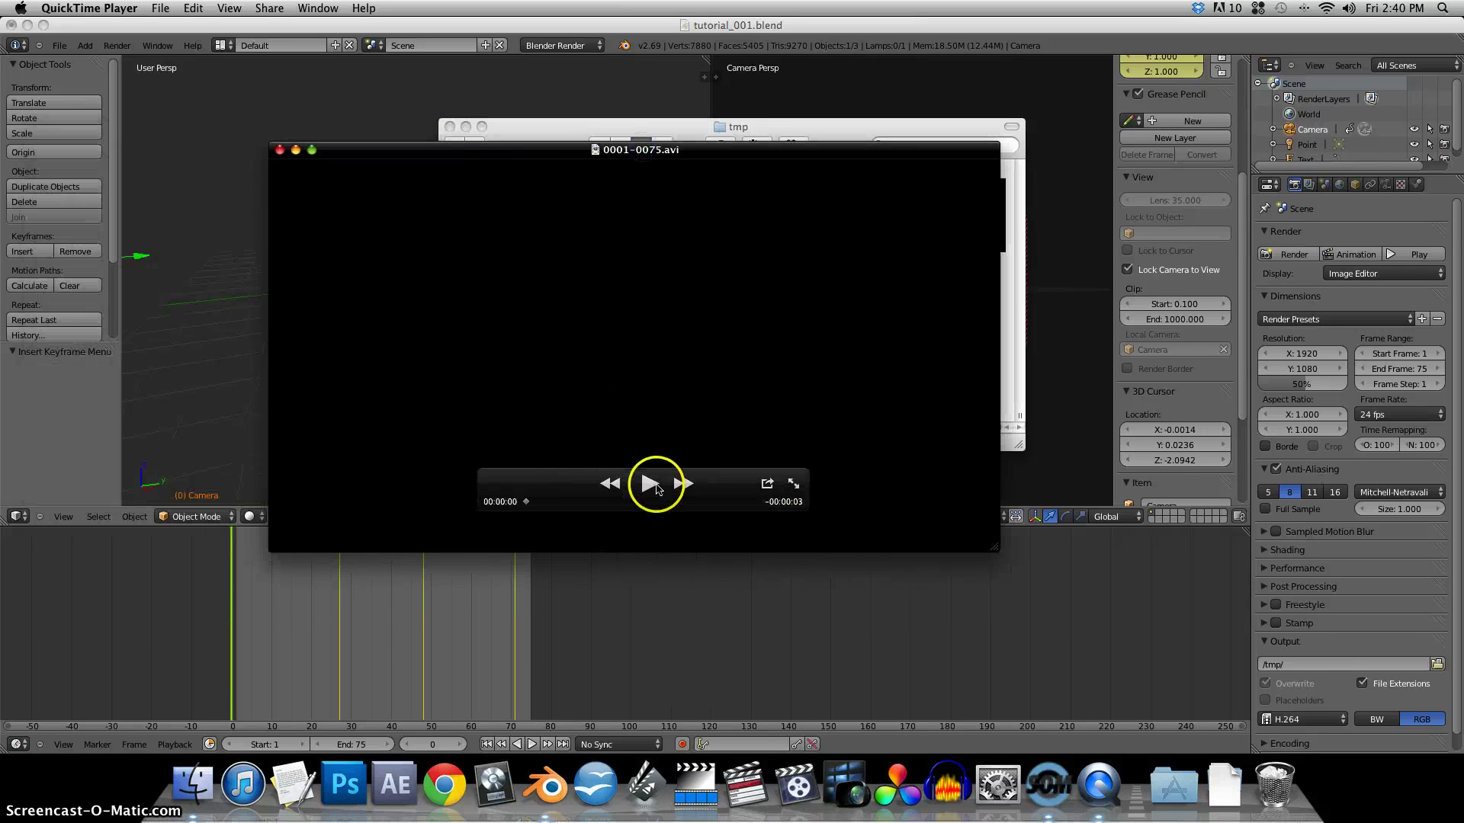
# Play 0001-0075.avi in QuickTime Player to watch the green CineFreaks title fly-through
pyautogui.click(650, 483)
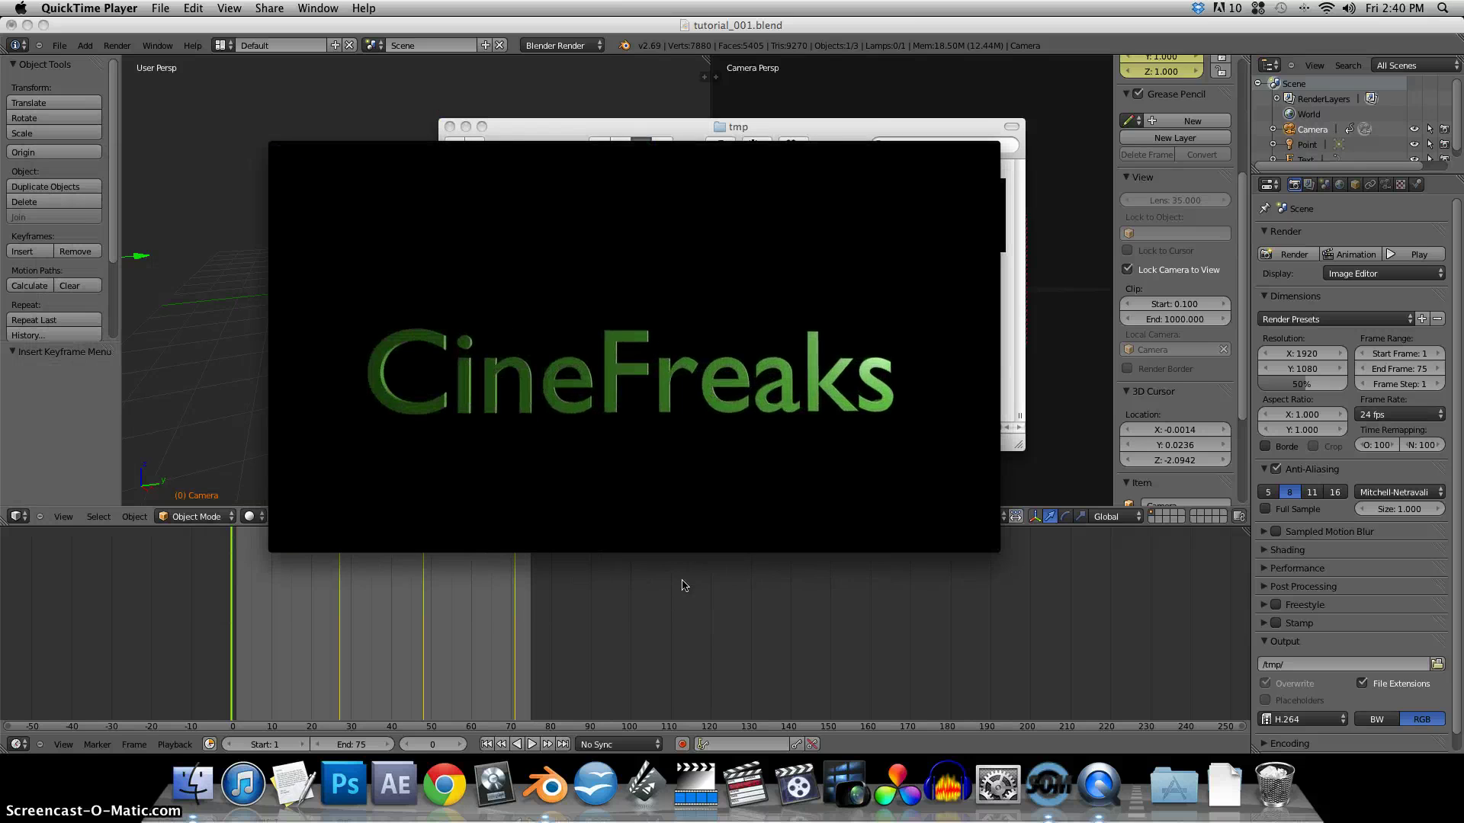